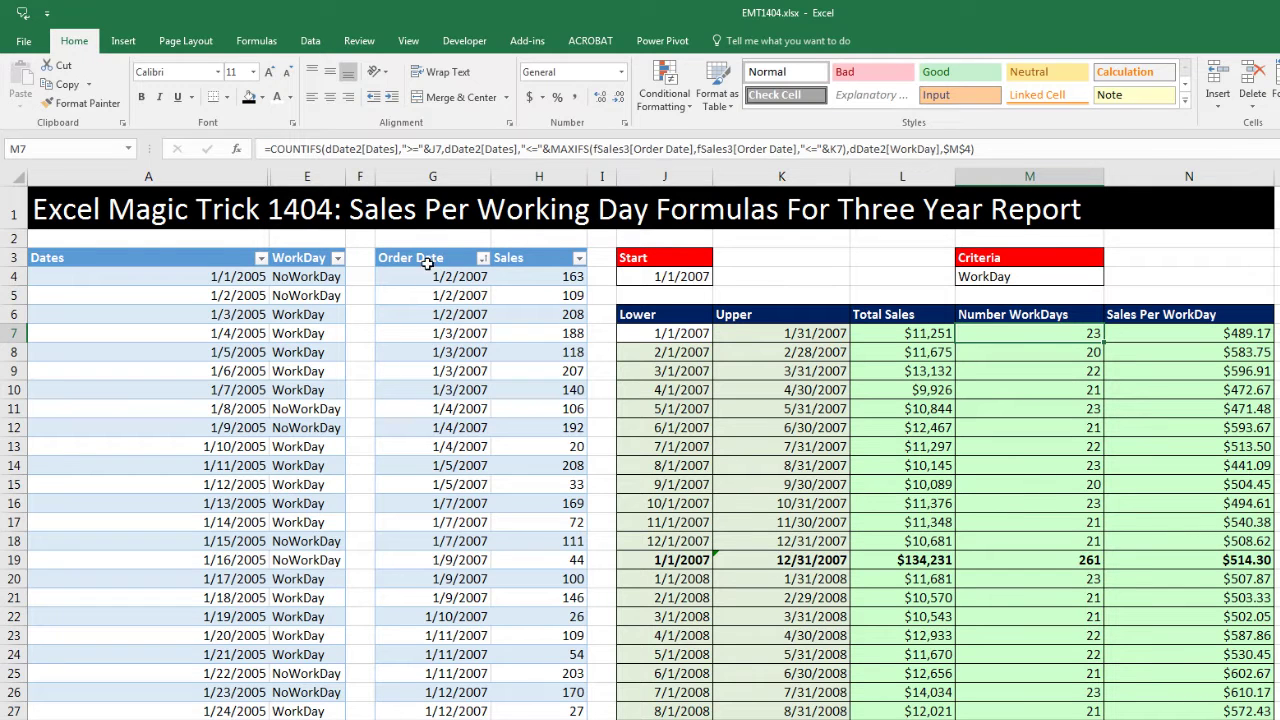
Examine the ends of the Order Date and Dates tables and the finished three-year sales report.
{"action": "left_click", "coordinate": [466, 324]}
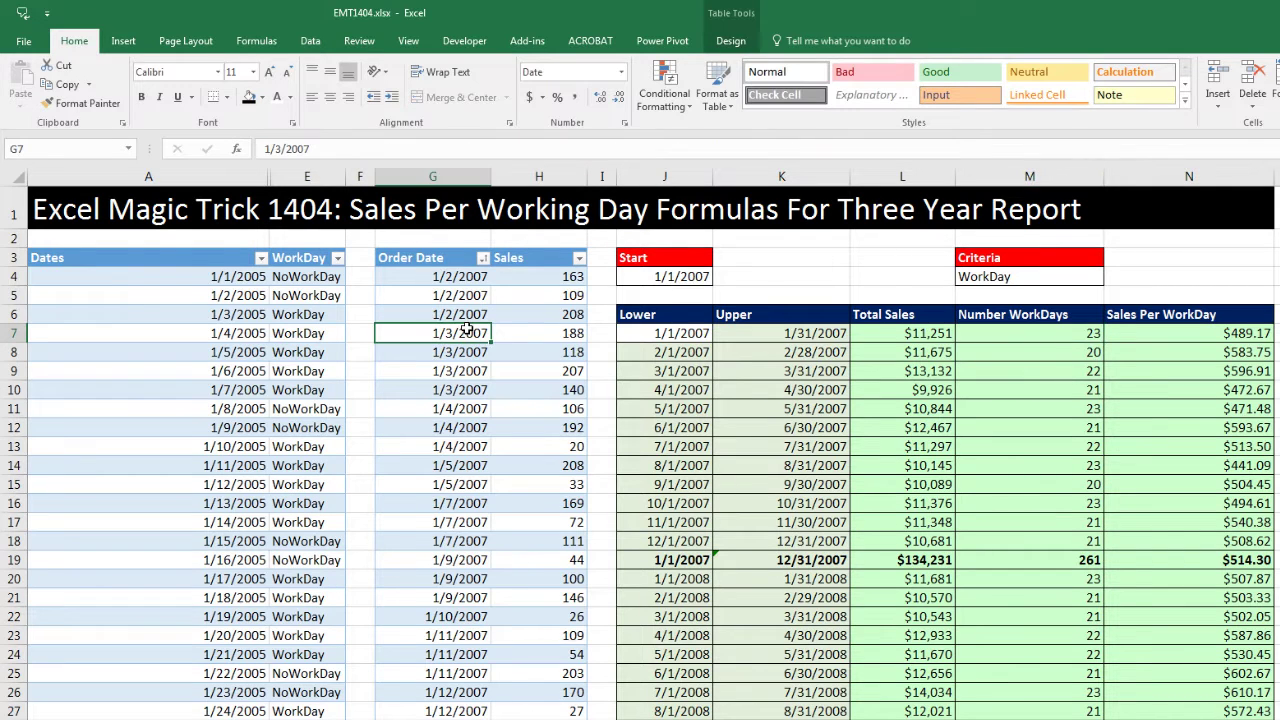
{"action": "key", "text": "ctrl+Down"}
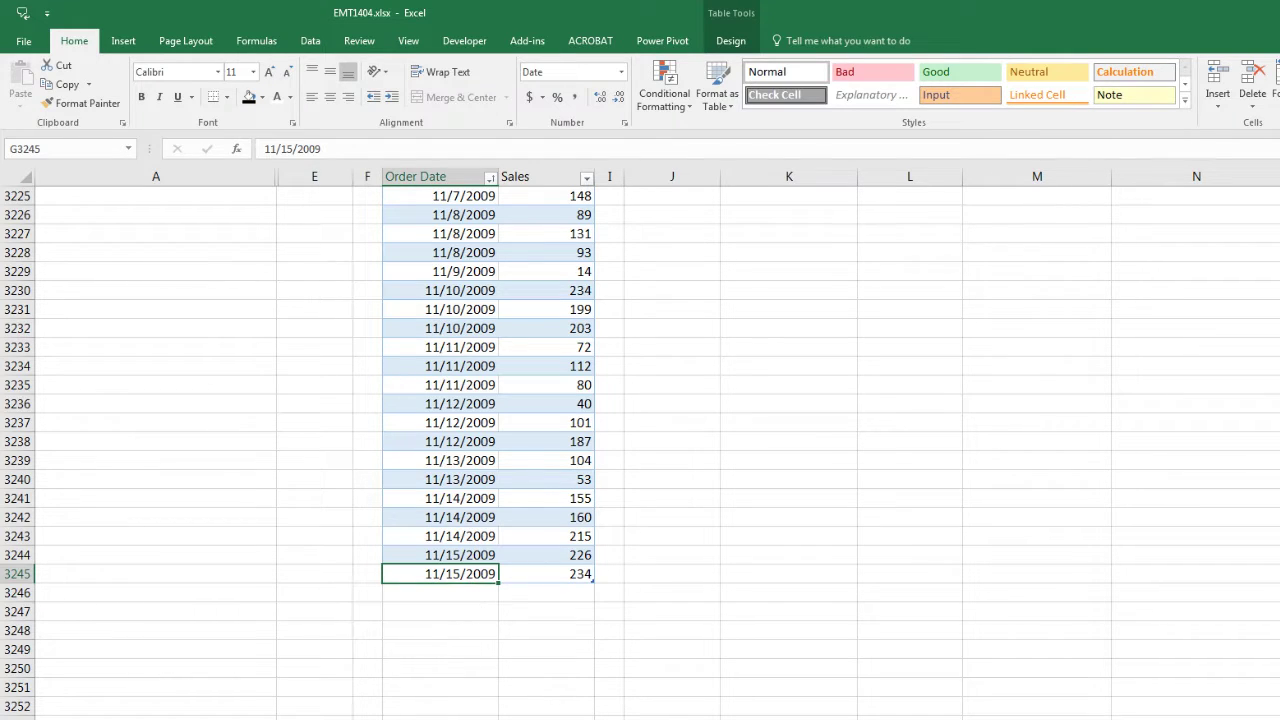
{"action": "left_click", "coordinate": [156, 477]}
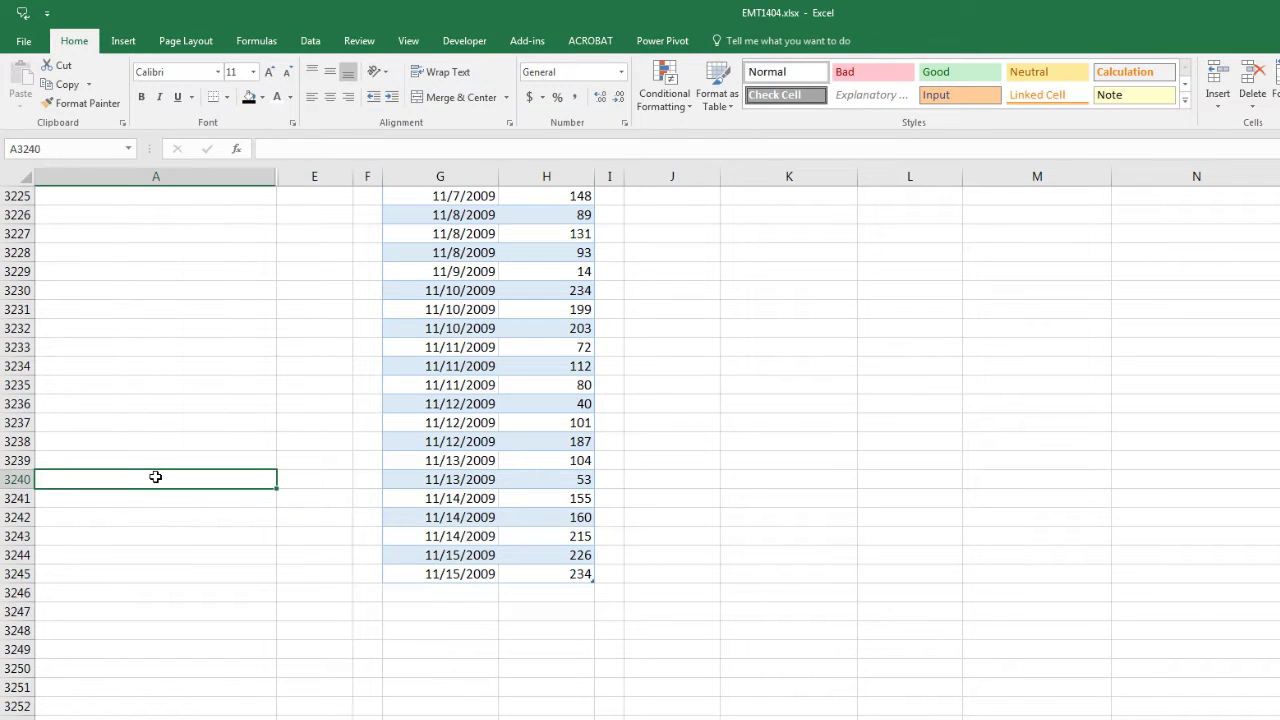
{"action": "key", "text": "ctrl+Up"}
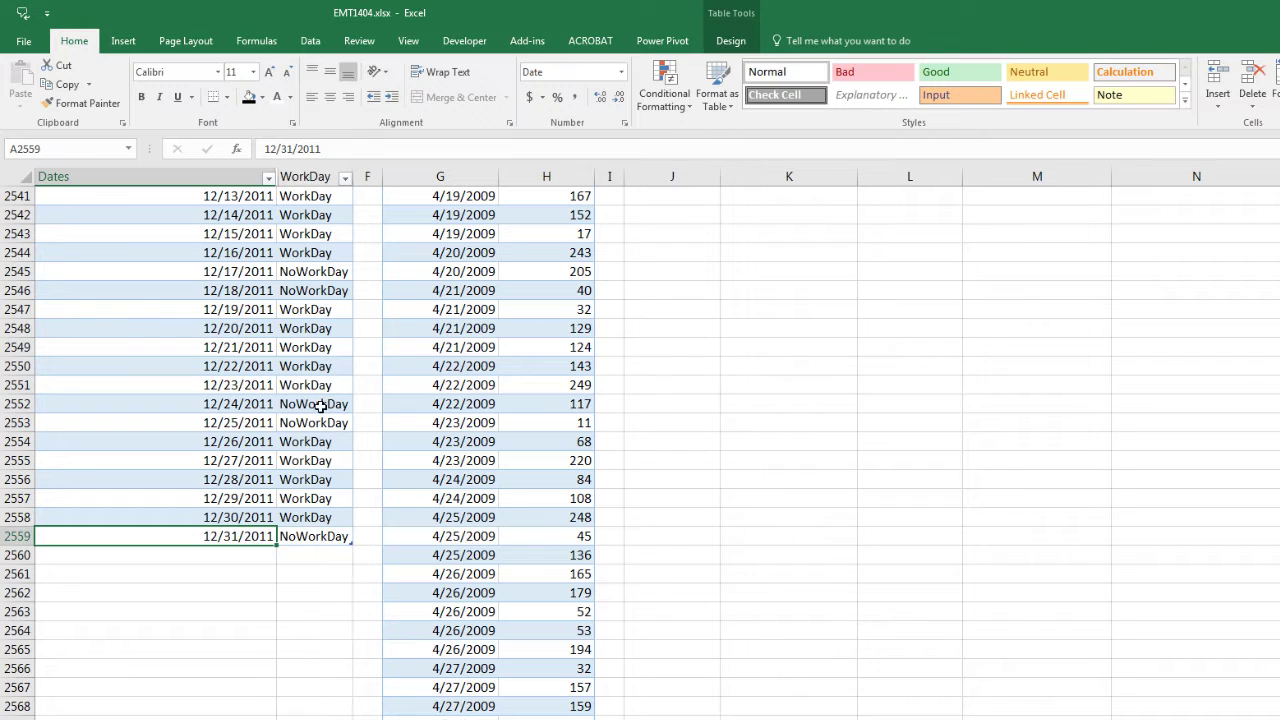
{"action": "key", "text": "ctrl+Home"}
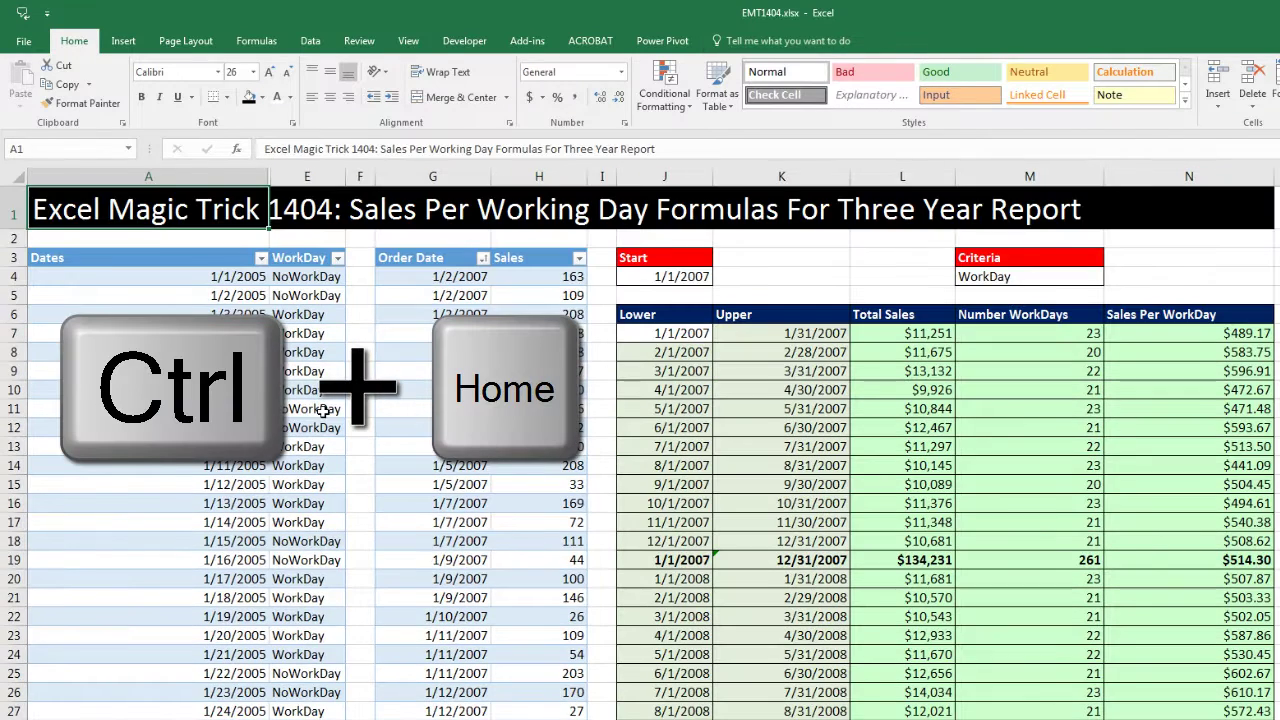
{"action": "scroll", "coordinate": [1140, 585], "scroll_direction": "down", "scroll_amount": 6}
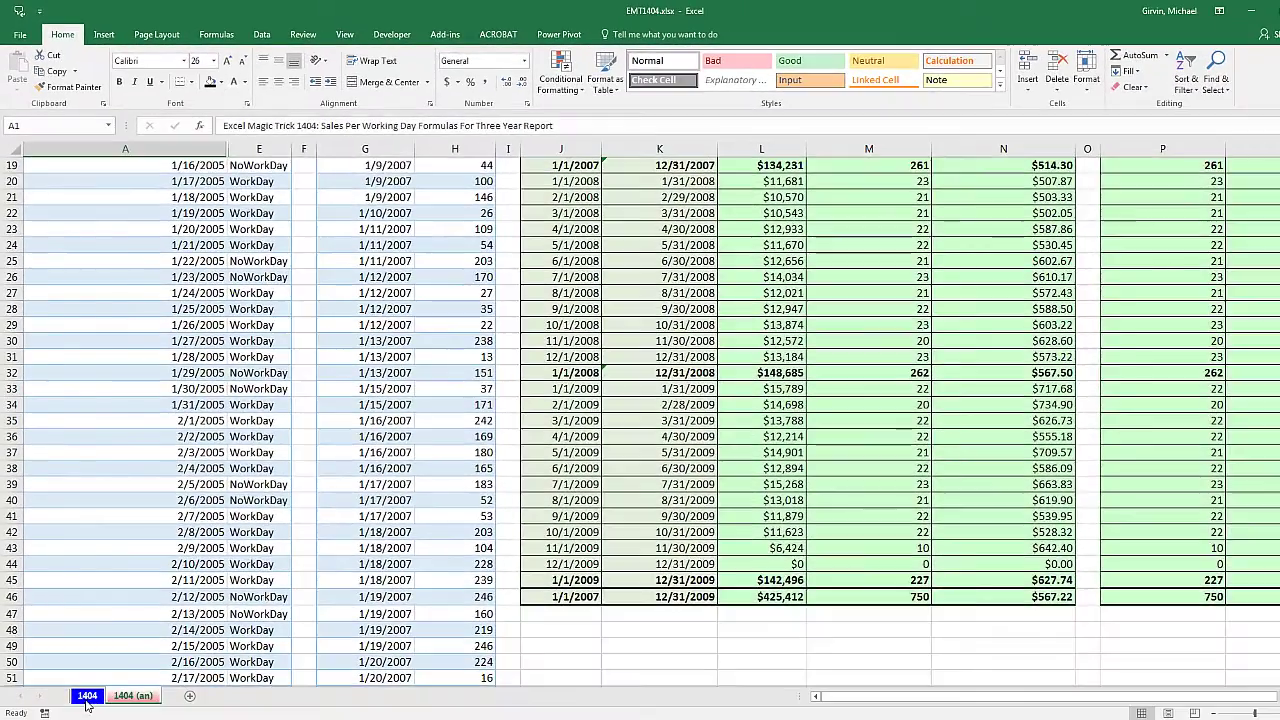
On the 1404 sheet, enter =J4 in J7 as the first Lower date of the report.
{"action": "left_click", "coordinate": [86, 698]}
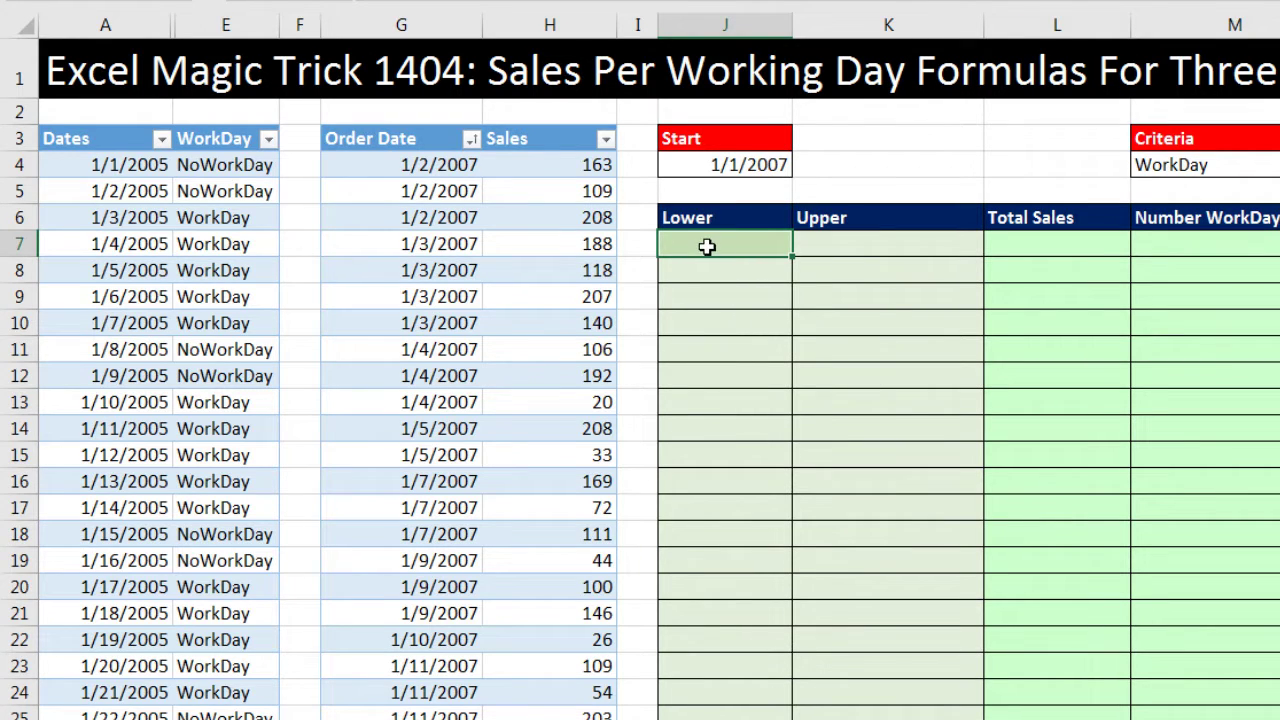
{"action": "type", "text": "="}
{"action": "left_click", "coordinate": [757, 164]}
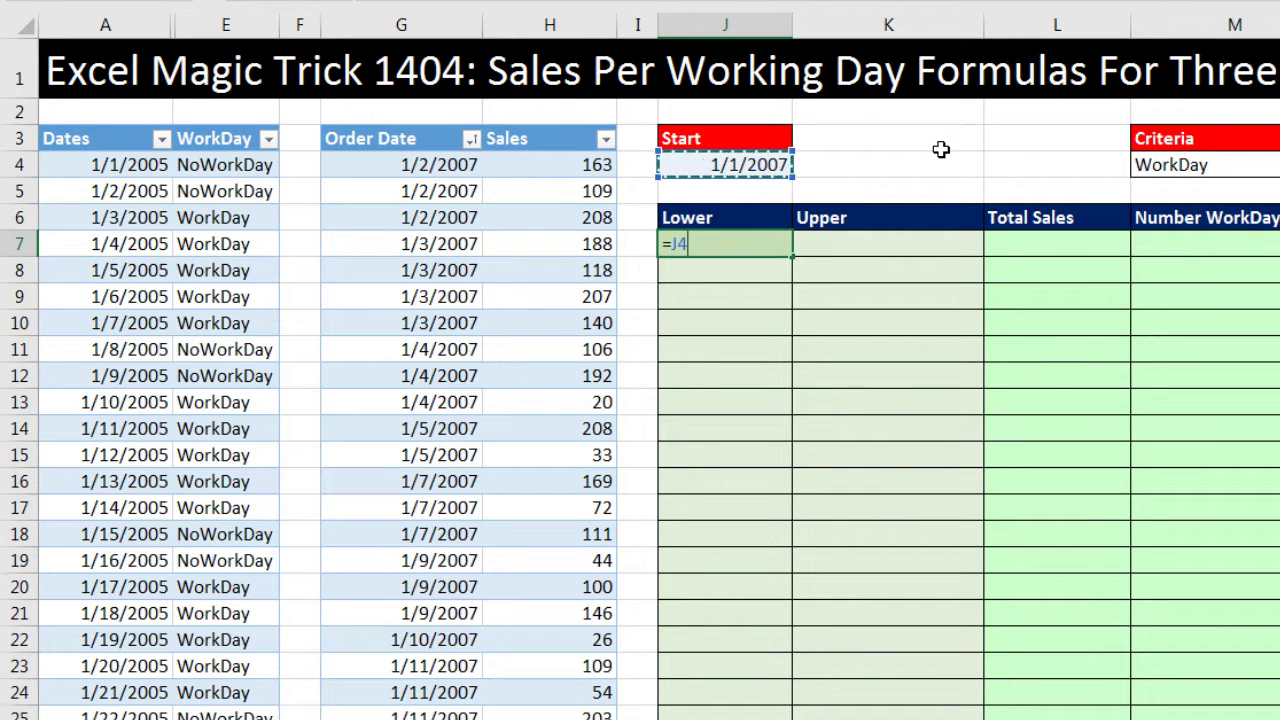
{"action": "key", "text": "Tab"}
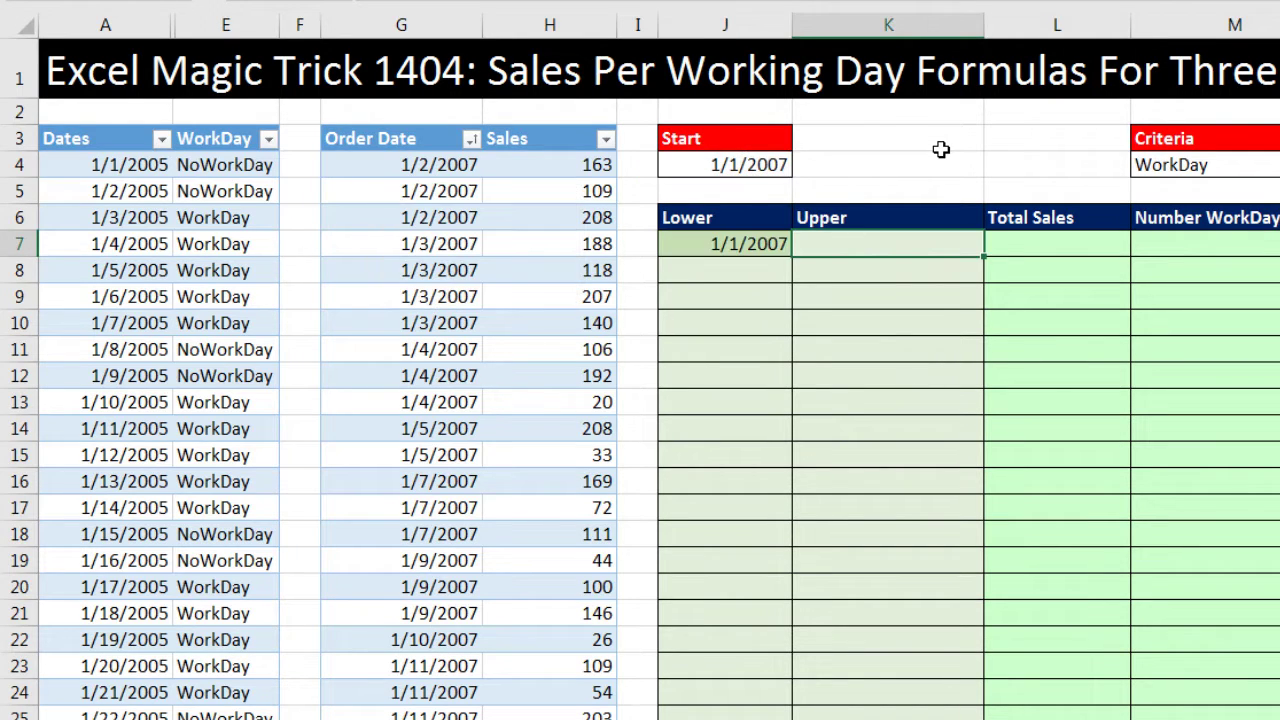
Enter =EOMONTH(J7,0) in K7 to calculate the first Upper date.
{"action": "type", "text": "=e"}
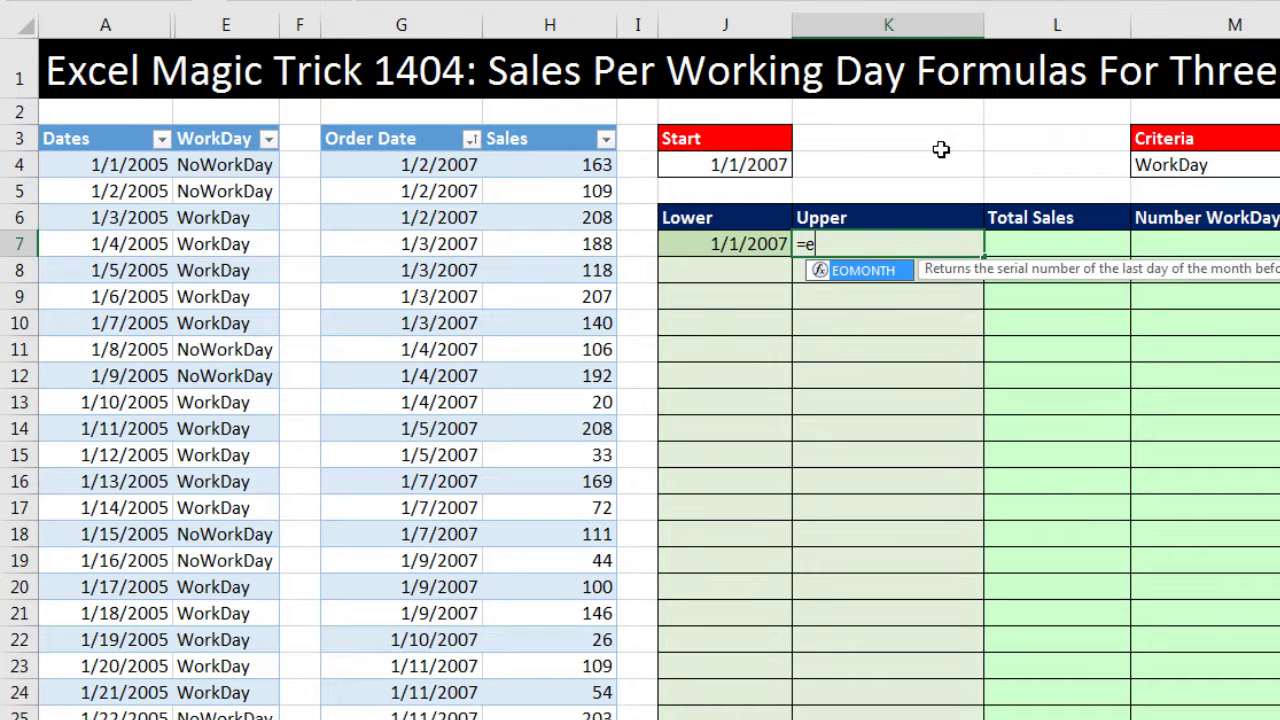
{"action": "type", "text": "o"}
{"action": "key", "text": "Tab"}
{"action": "key", "text": "Left"}
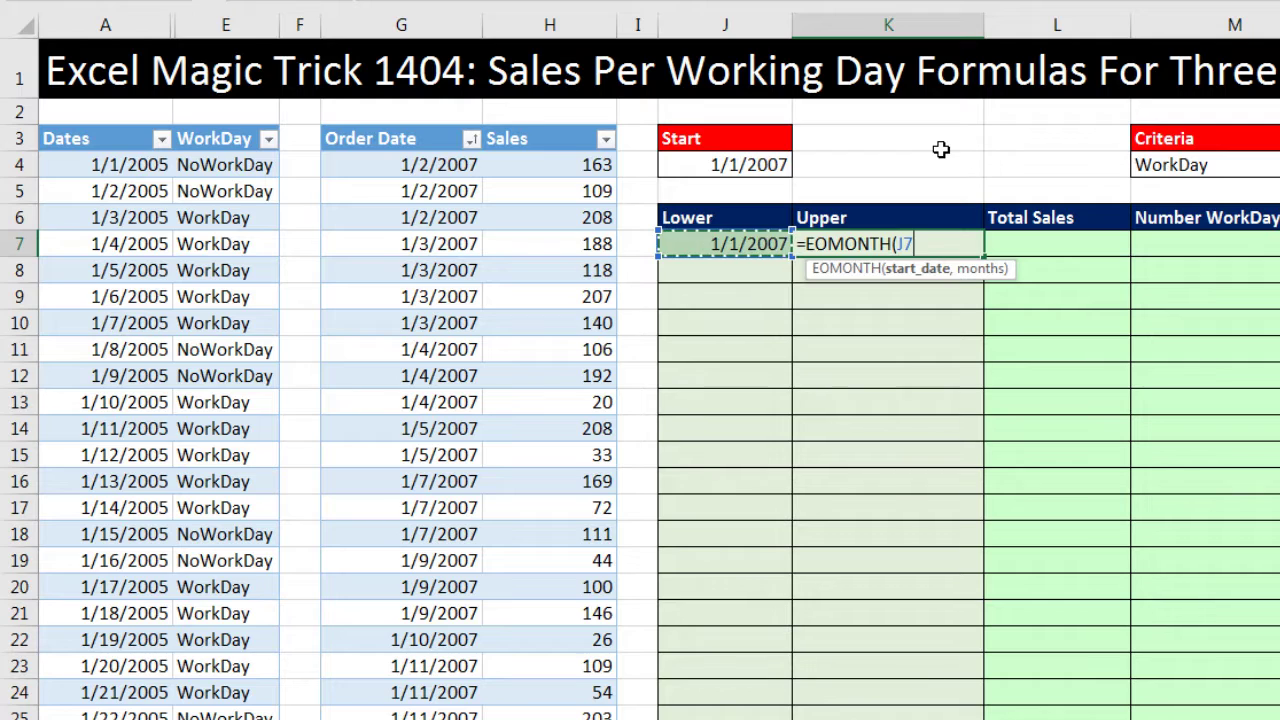
{"action": "type", "text": ",0"}
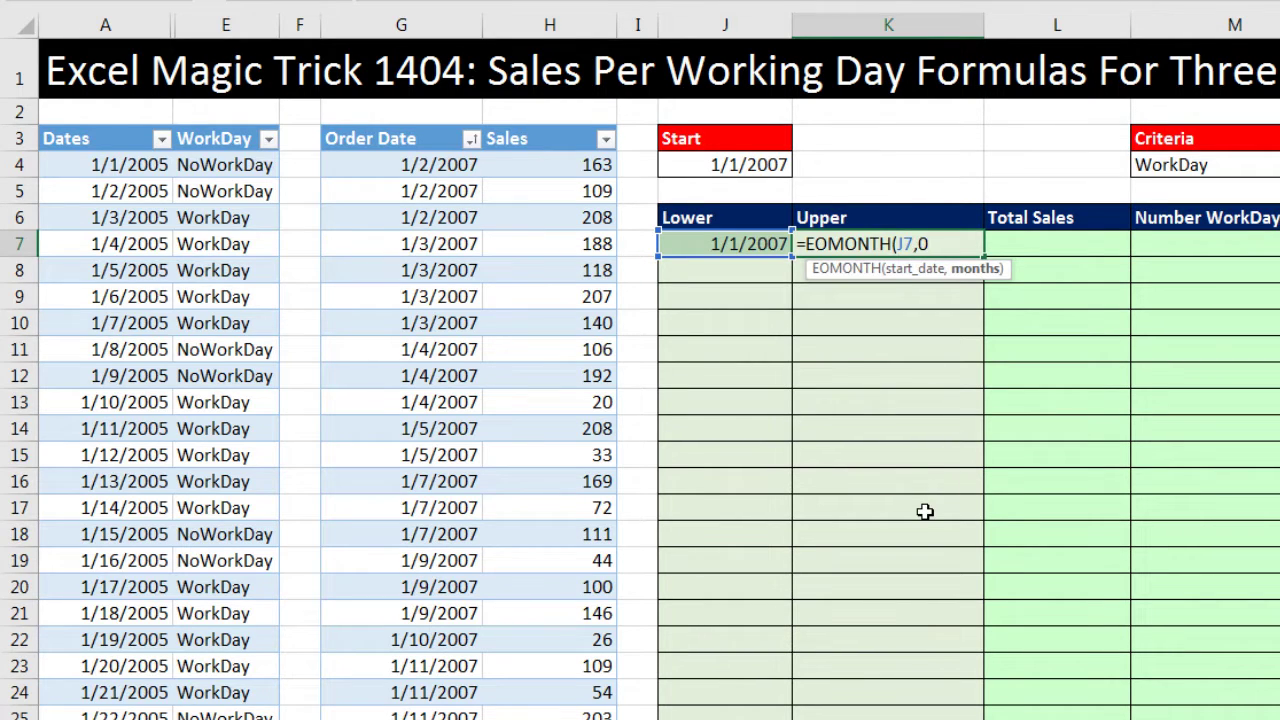
{"action": "key", "text": "Return"}
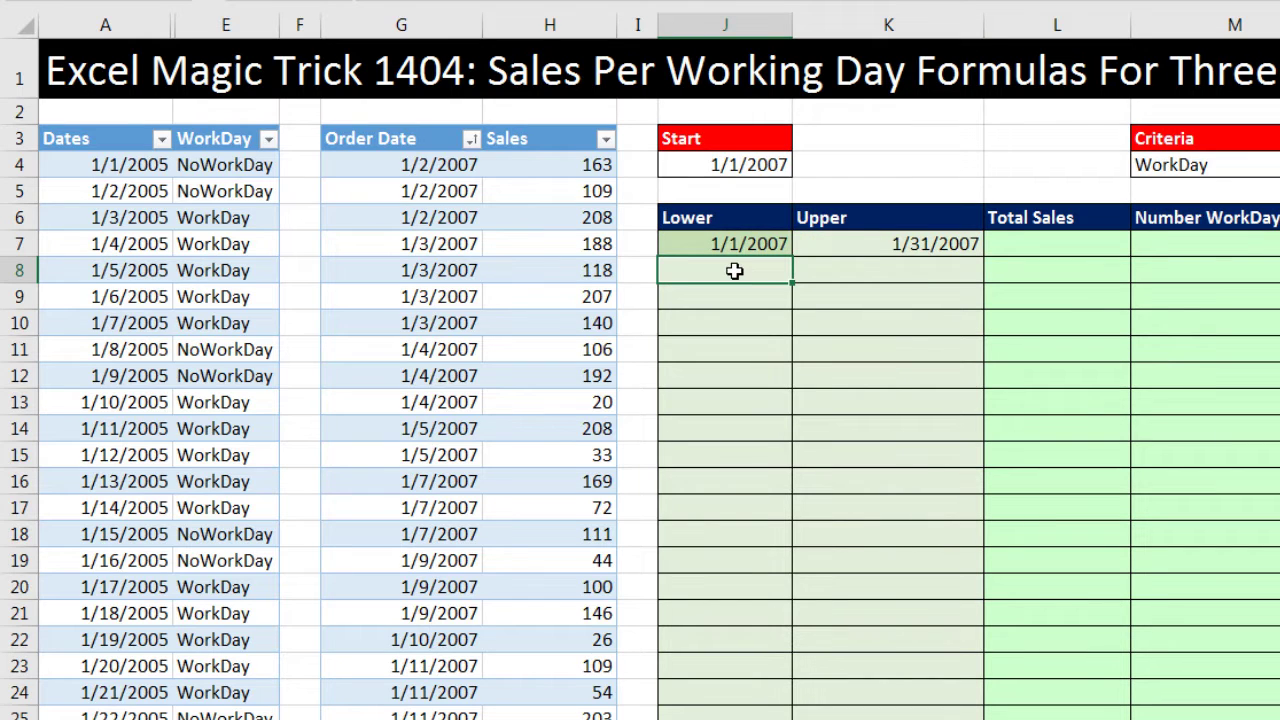
Enter =K7+1 in J8 to calculate the second month's Lower date.
{"action": "type", "text": "="}
{"action": "left_click", "coordinate": [869, 244]}
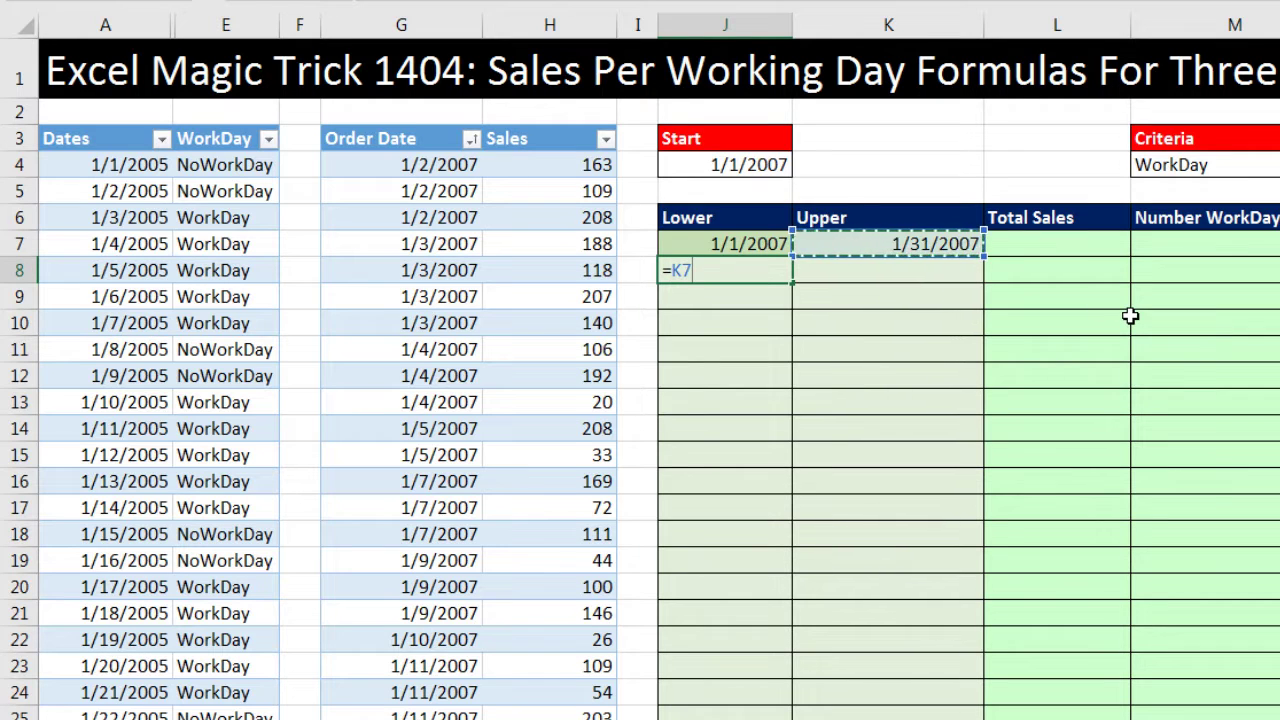
{"action": "type", "text": "+1"}
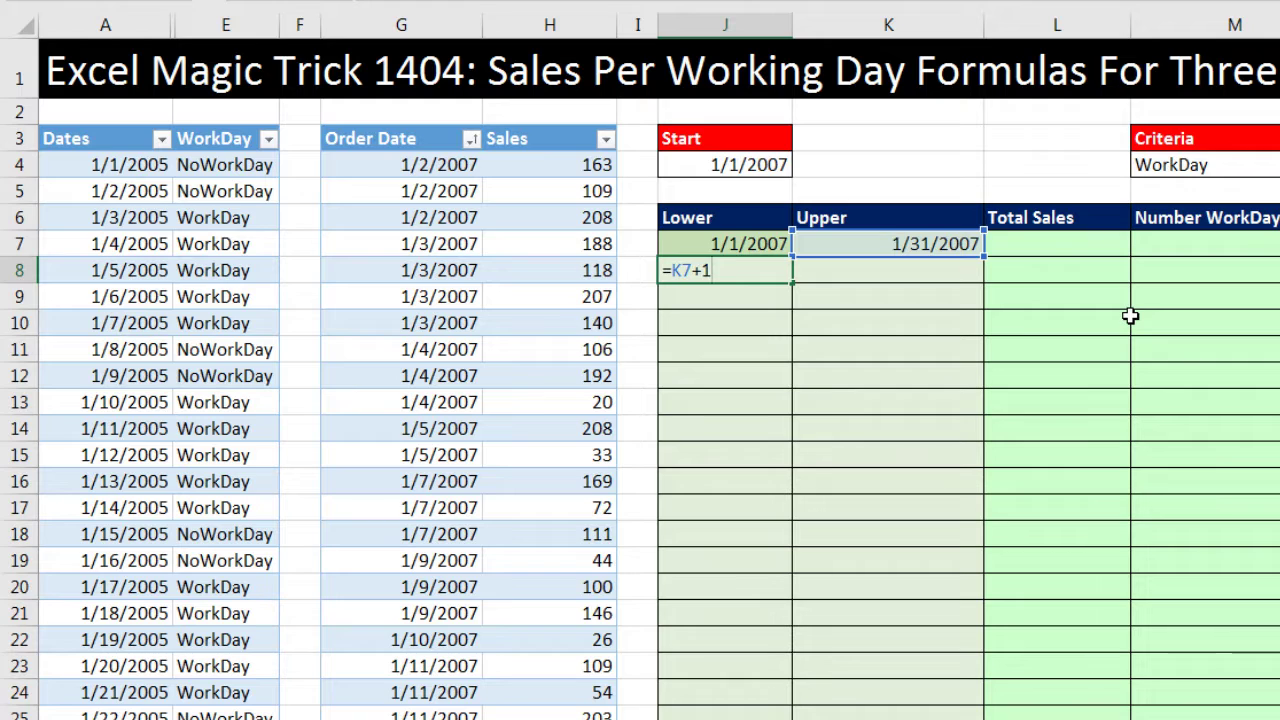
{"action": "key", "text": "Return"}
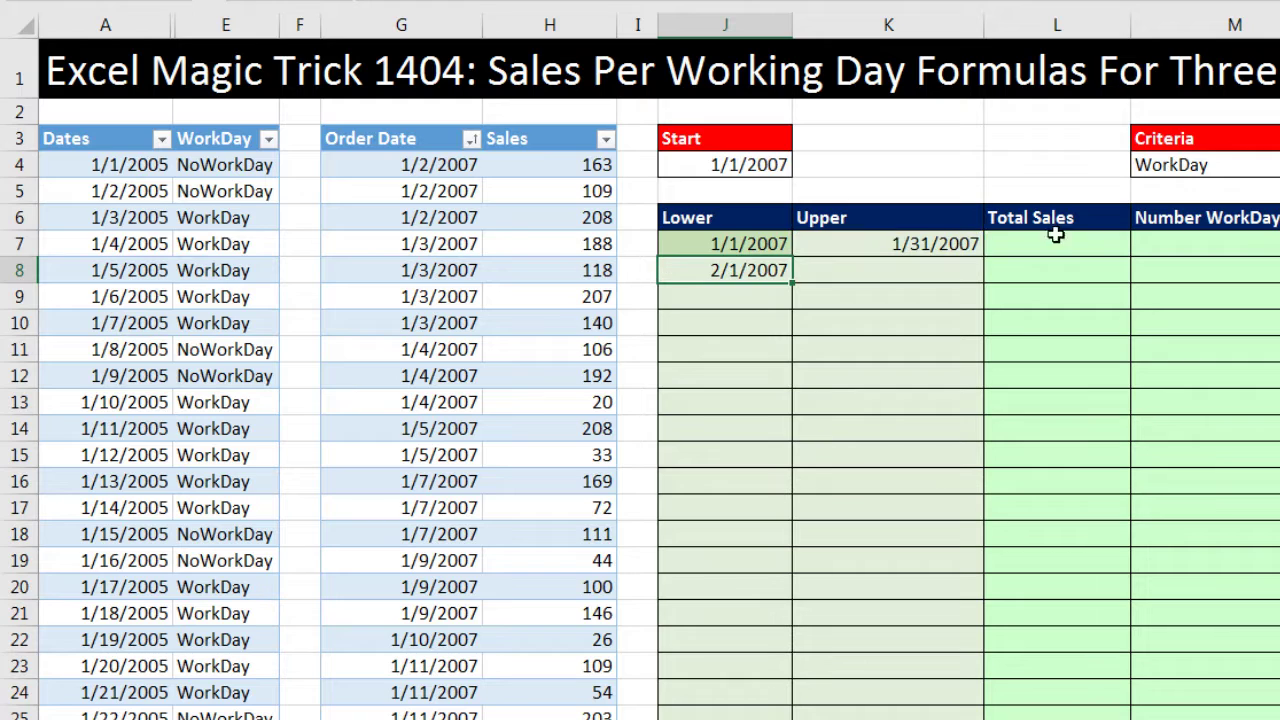
Fill the K7 formula into K8, and fill J8:K8 down through row 18.
{"action": "left_click", "coordinate": [972, 245]}
{"action": "left_click_drag", "start_coordinate": [983, 257], "coordinate": [985, 287]}
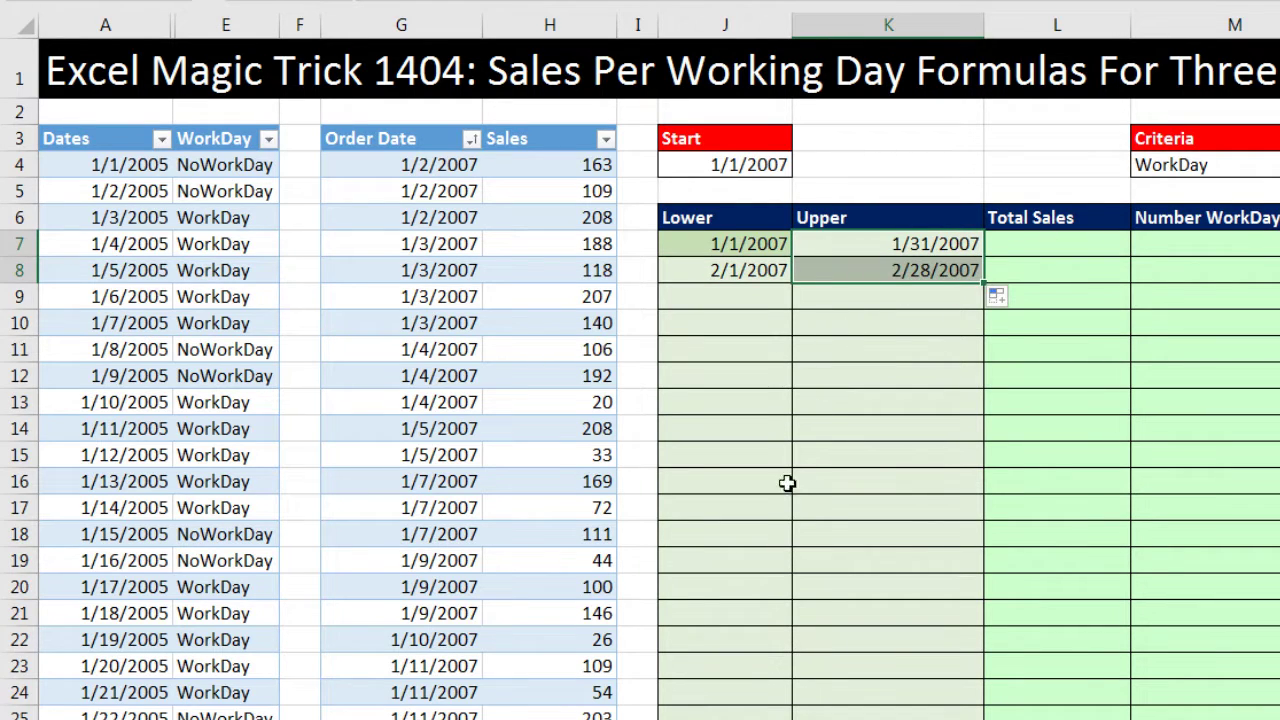
{"action": "left_click_drag", "start_coordinate": [730, 272], "coordinate": [880, 270]}
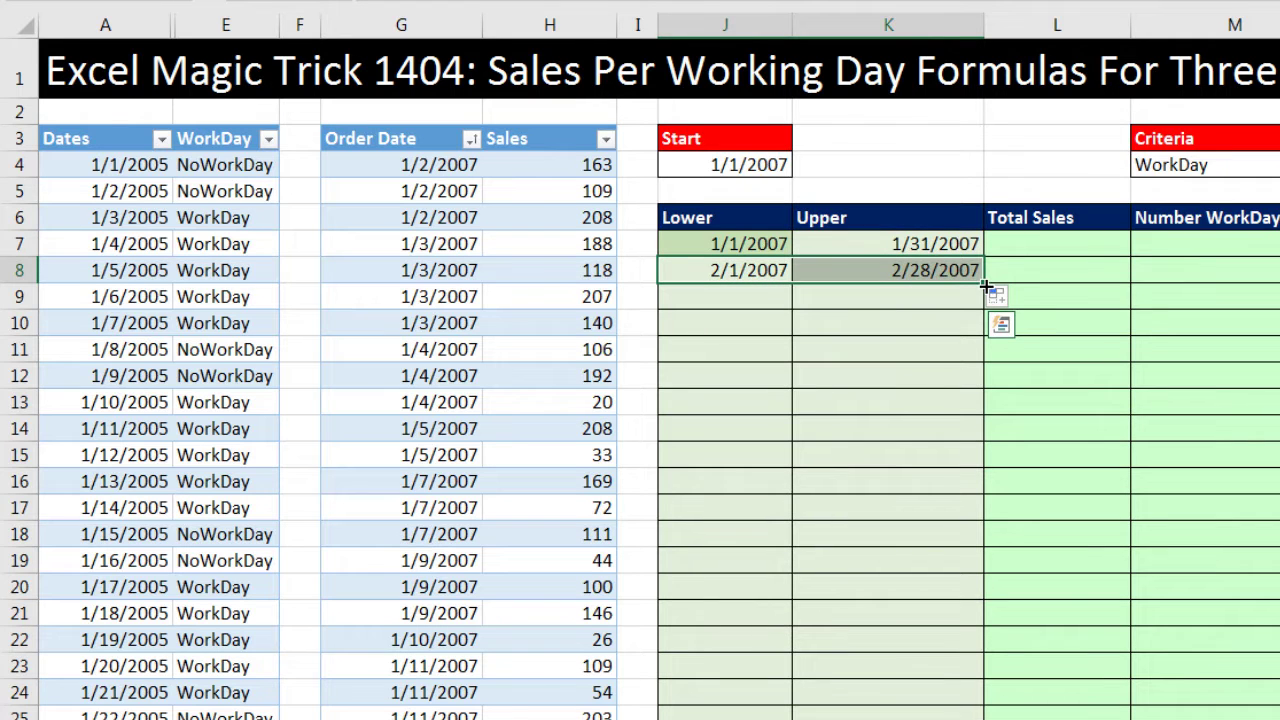
{"action": "left_click_drag", "start_coordinate": [985, 285], "coordinate": [970, 556]}
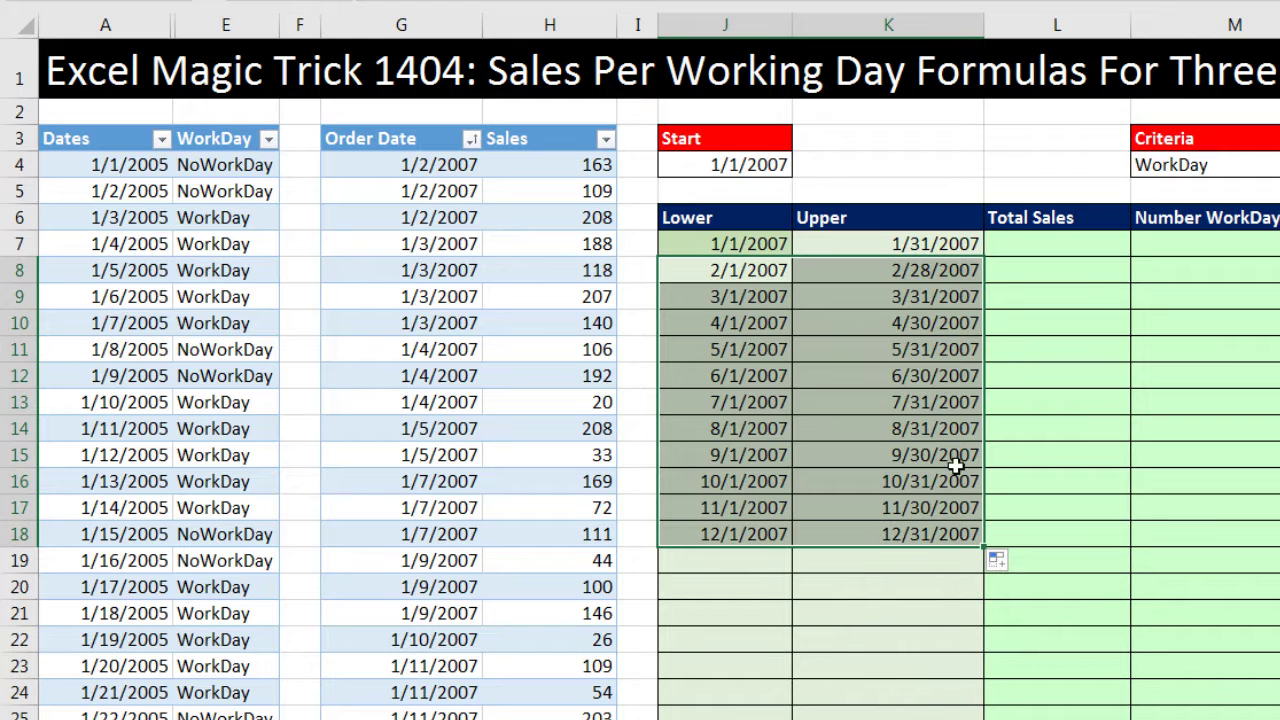
Set the first year's total row dates by entering =J7 in J19 and =K18 in K19.
{"action": "left_click", "coordinate": [733, 561]}
{"action": "type", "text": "="}
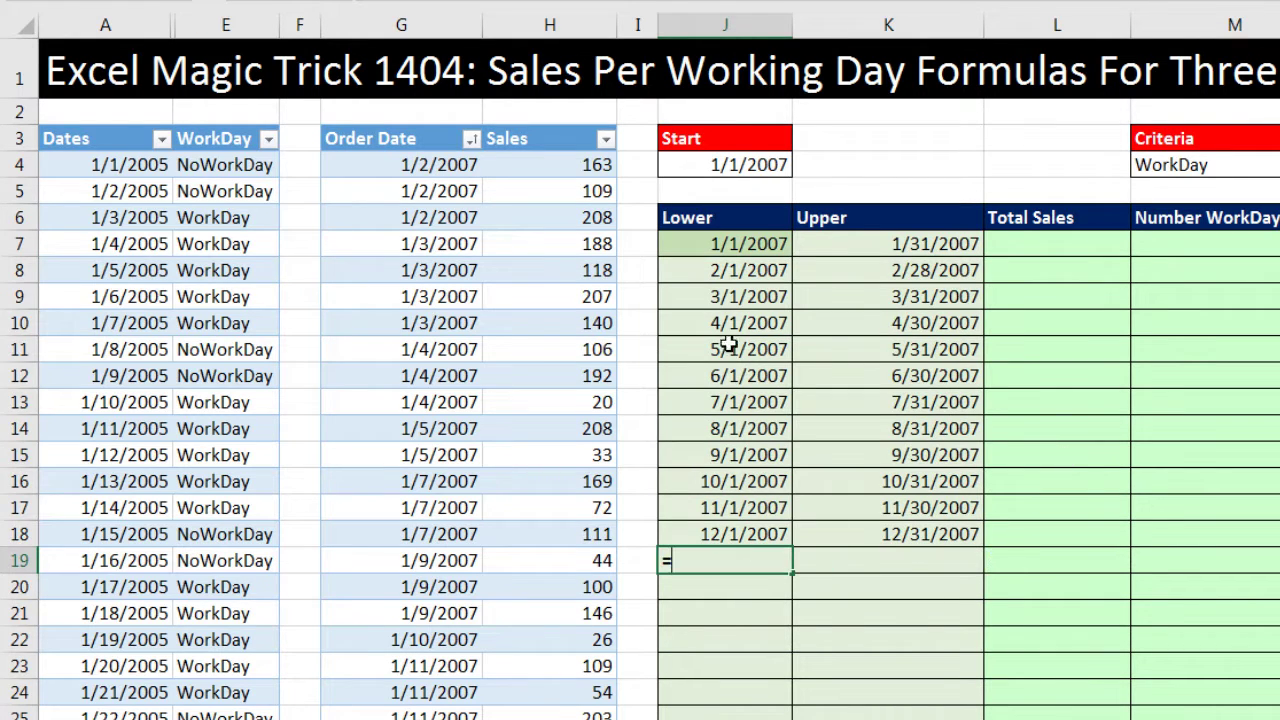
{"action": "left_click", "coordinate": [713, 248]}
{"action": "key", "text": "Tab"}
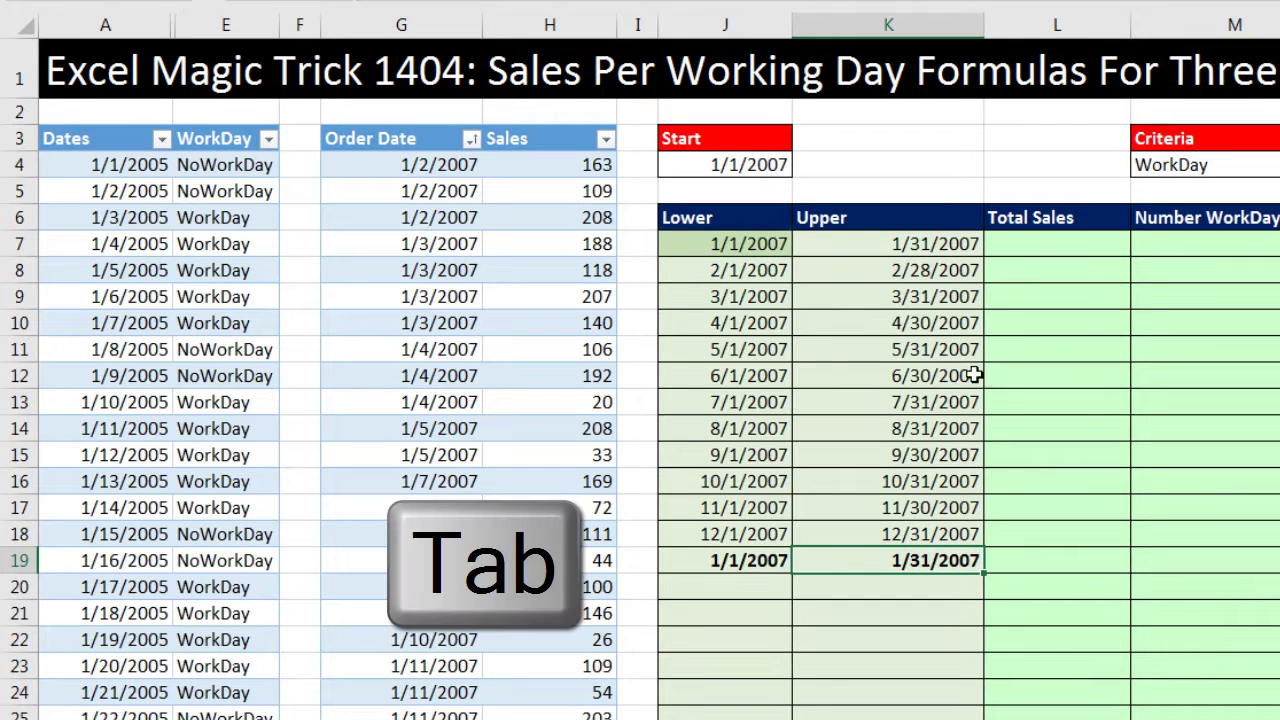
{"action": "type", "text": "="}
{"action": "left_click", "coordinate": [929, 534]}
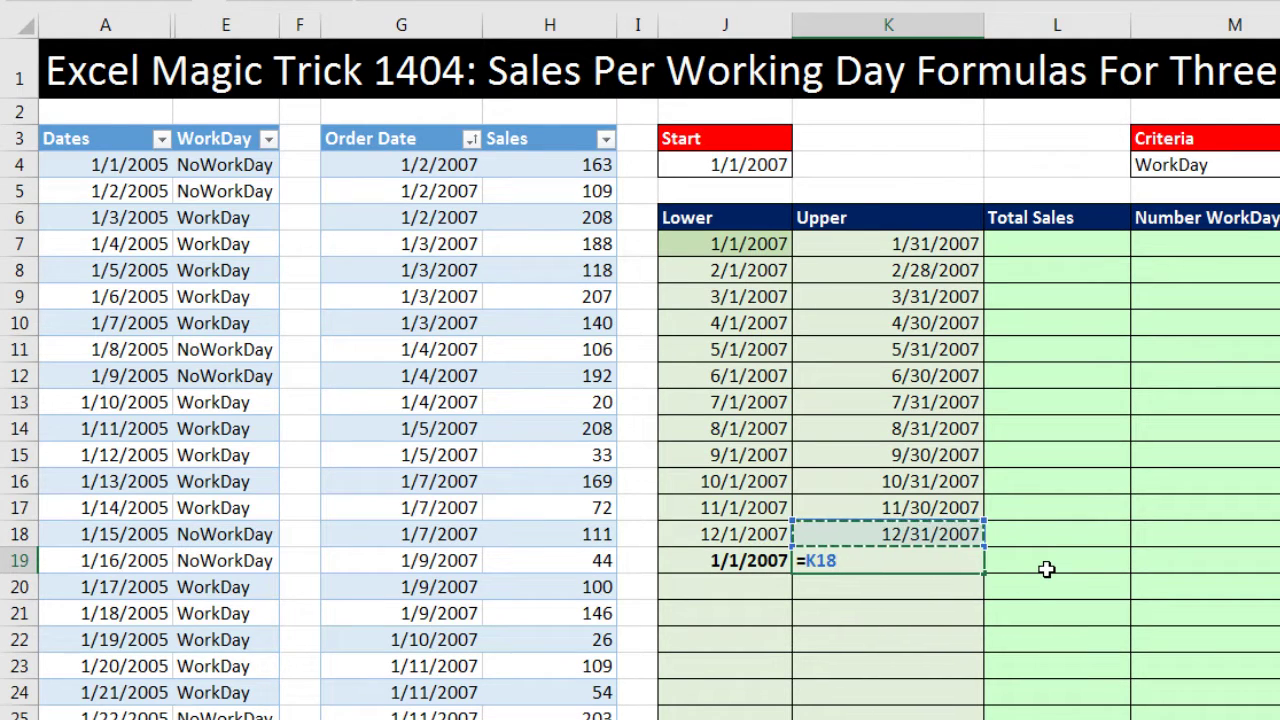
{"action": "key", "text": "ctrl+Return"}
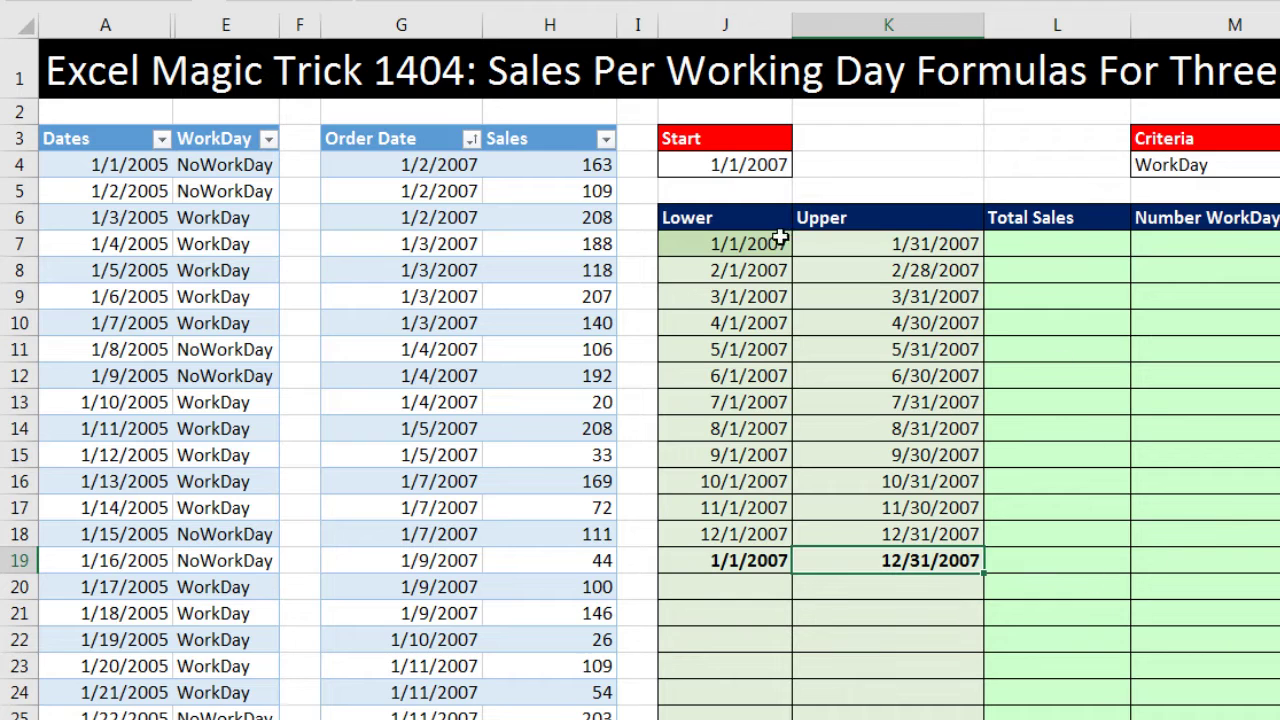
Copy the first year's date block J7:K19 and paste it starting at J20.
{"action": "left_click_drag", "start_coordinate": [742, 244], "coordinate": [883, 566]}
{"action": "key", "text": "ctrl+c"}
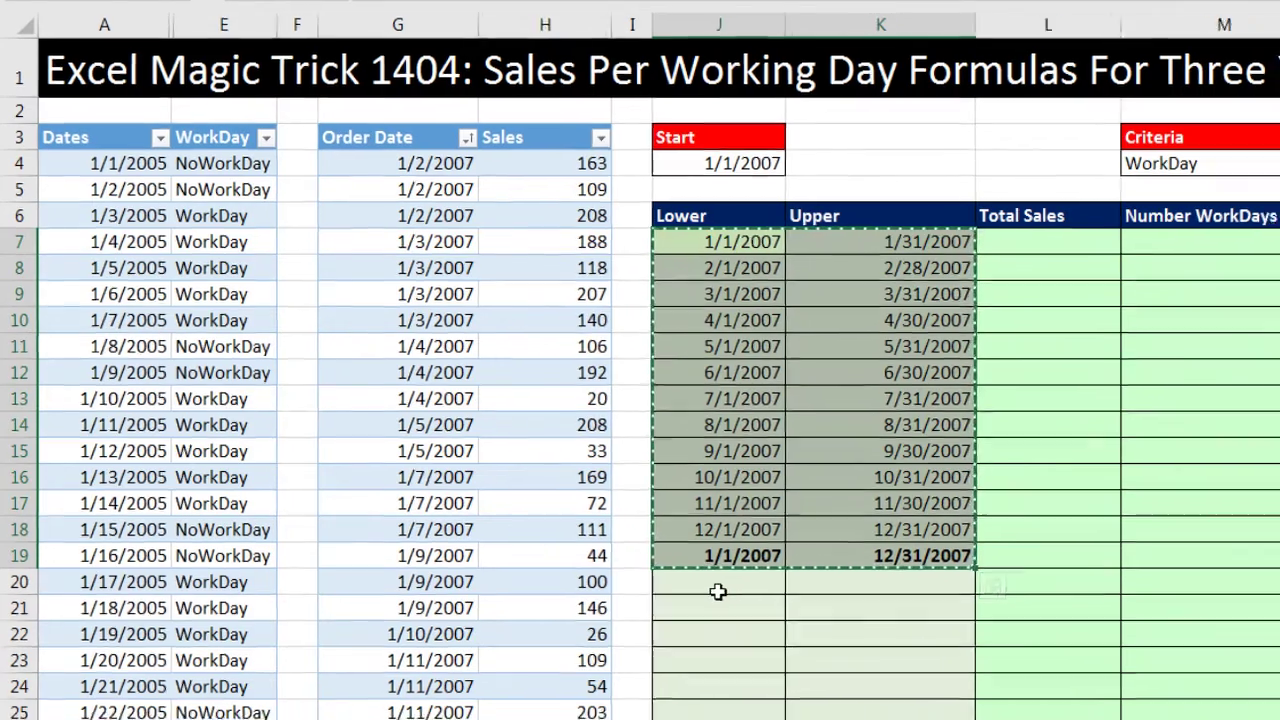
{"action": "left_click", "coordinate": [718, 591]}
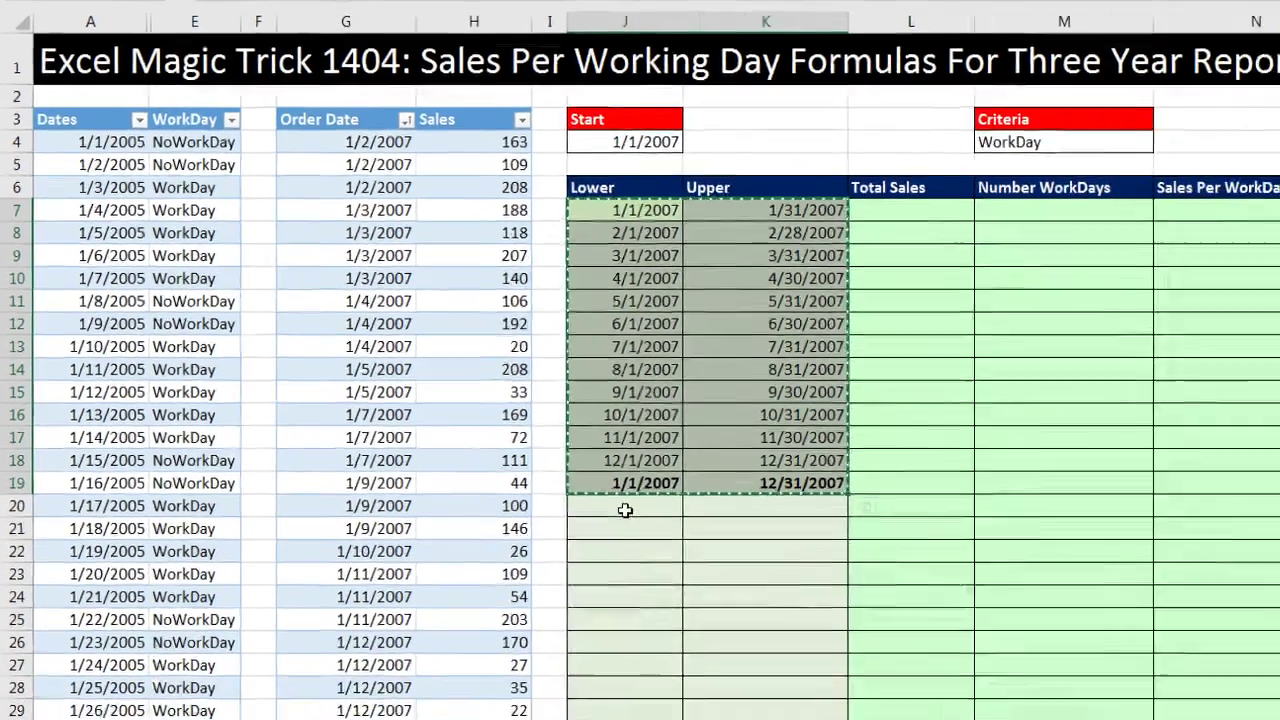
{"action": "key", "text": "ctrl+v"}
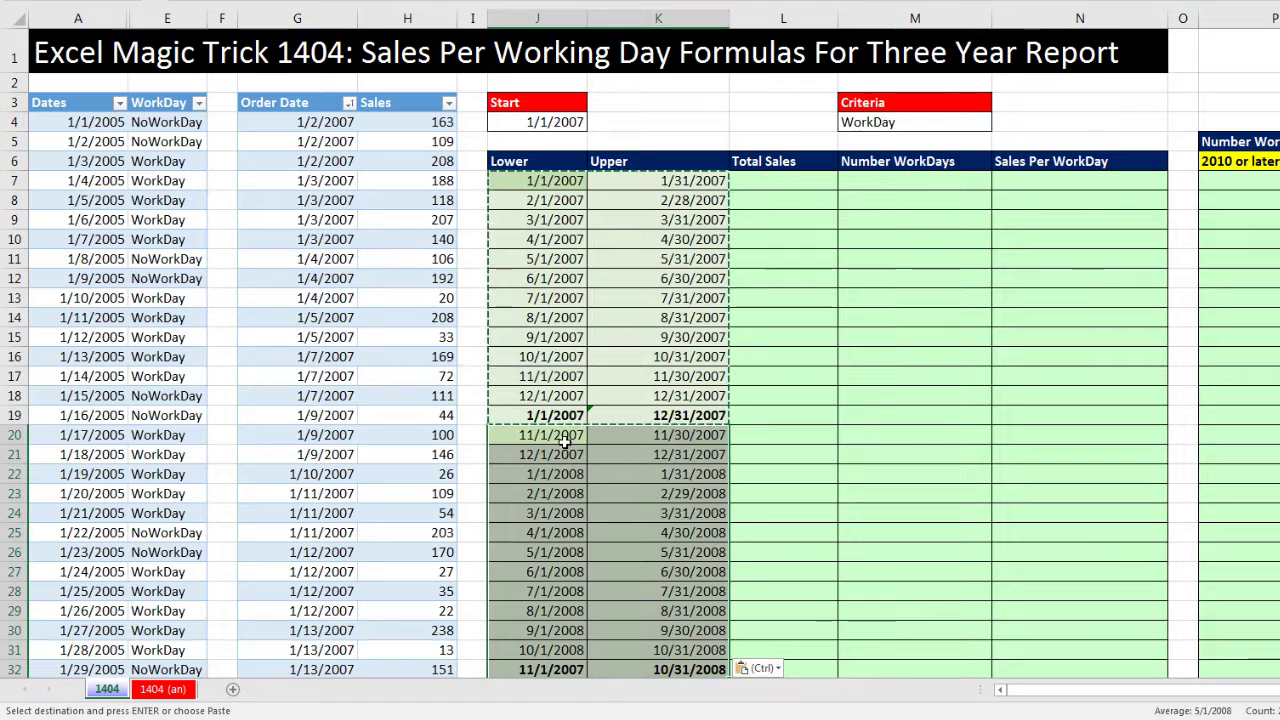
Replace the pasted Lower date formula in J20 by filling J21's =K20+1 formula up one cell.
{"action": "type", "text": "=J17"}
{"action": "key", "text": "Return"}
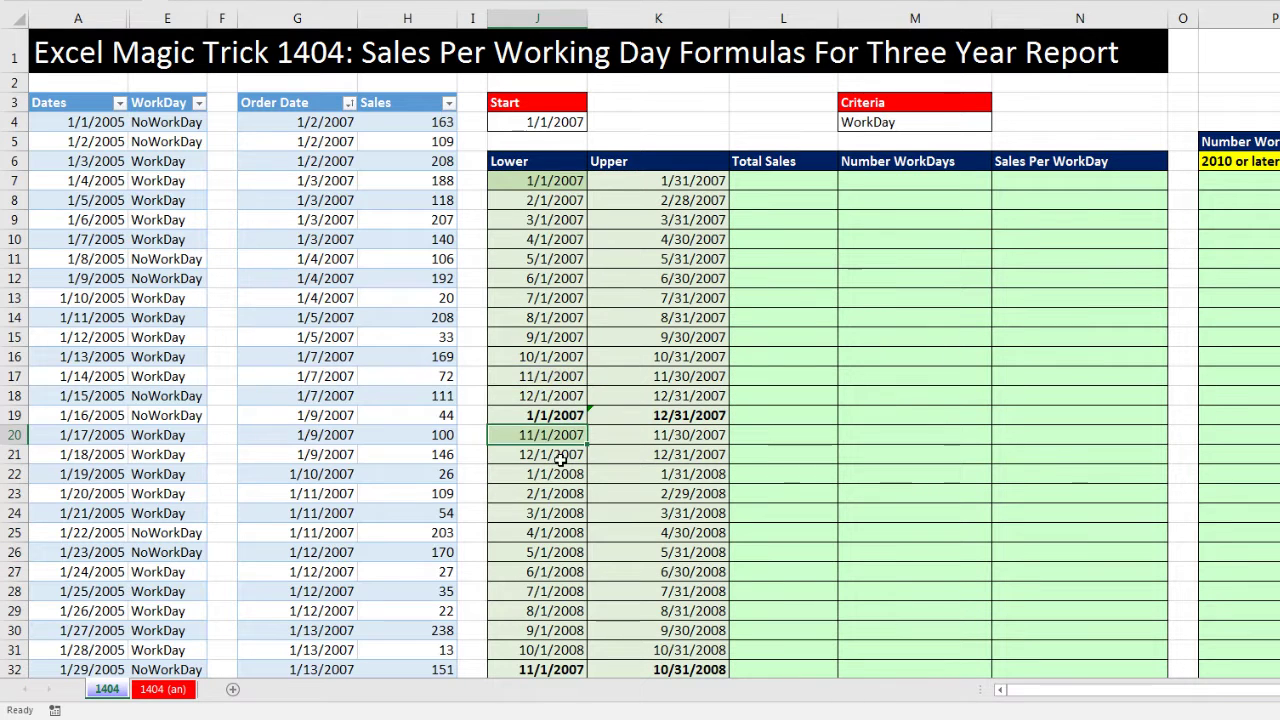
{"action": "type", "text": "="}
{"action": "left_click", "coordinate": [600, 436]}
{"action": "type", "text": "+1"}
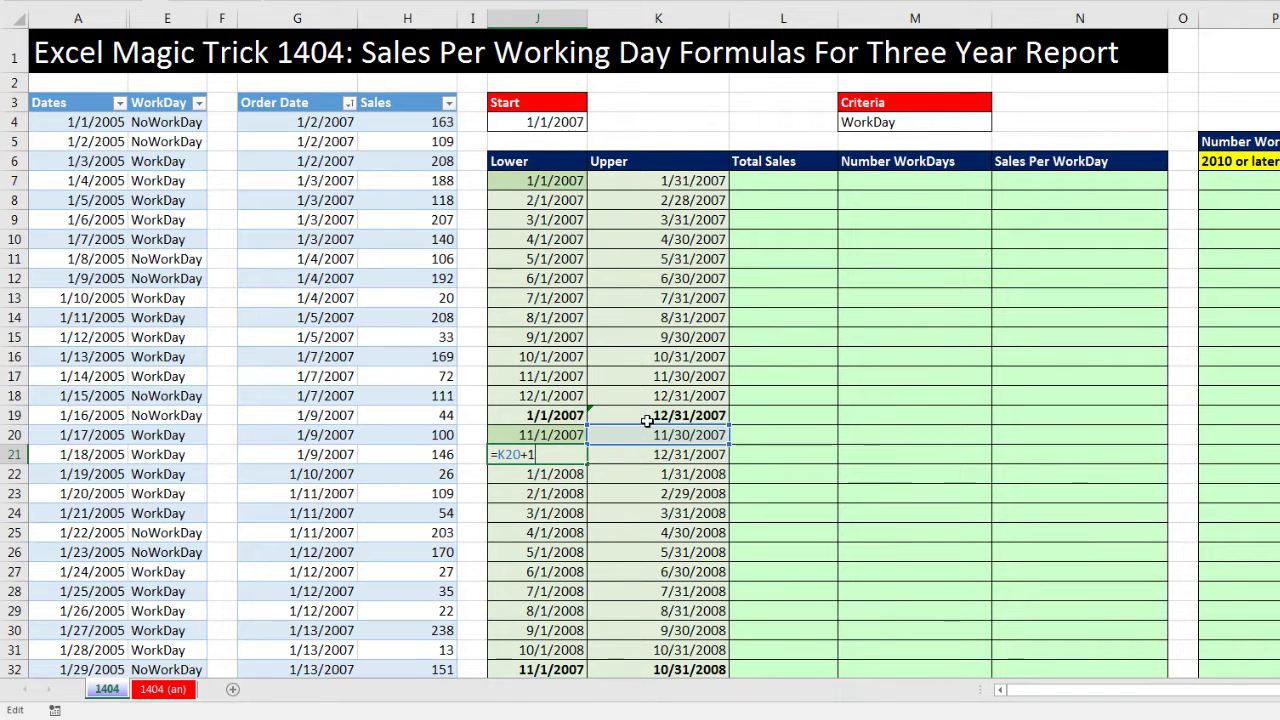
{"action": "key", "text": "ctrl+Return"}
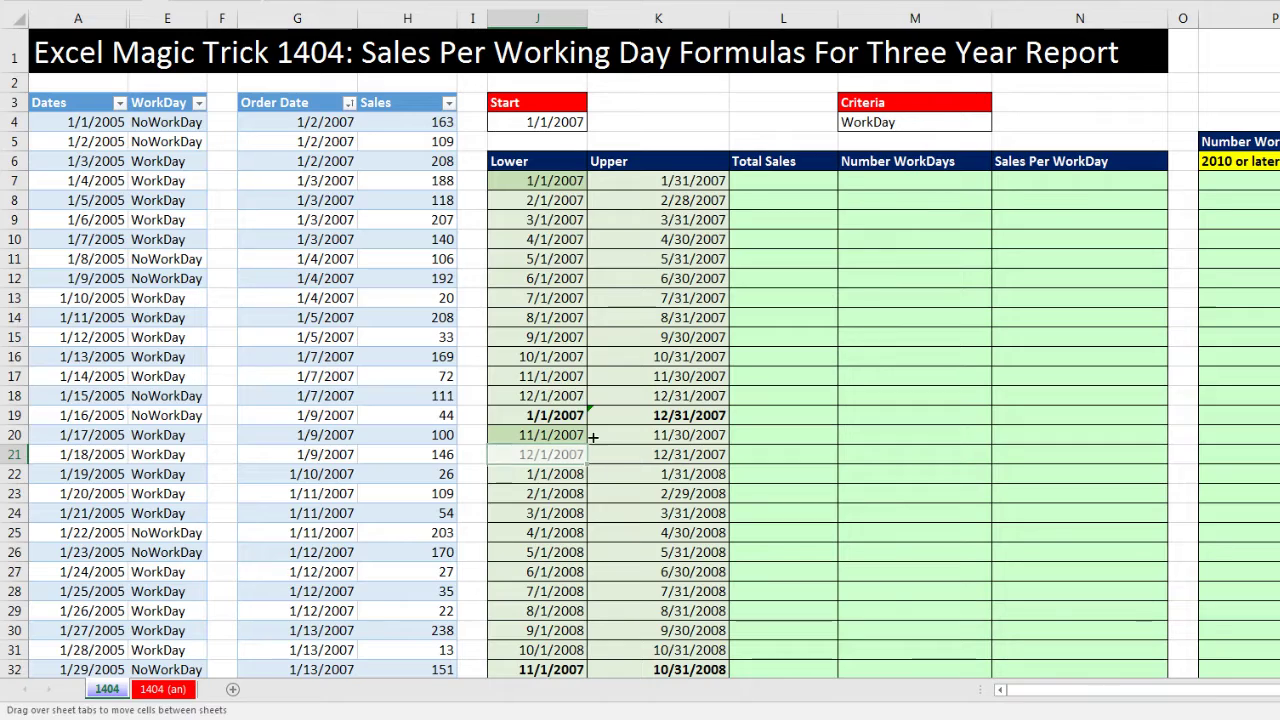
{"action": "left_click_drag", "start_coordinate": [586, 463], "coordinate": [586, 436]}
Copy the second year's date block J20:K32 and paste it starting at J33 for the third year.
{"action": "scroll", "coordinate": [665, 455], "scroll_direction": "down", "scroll_amount": 3}
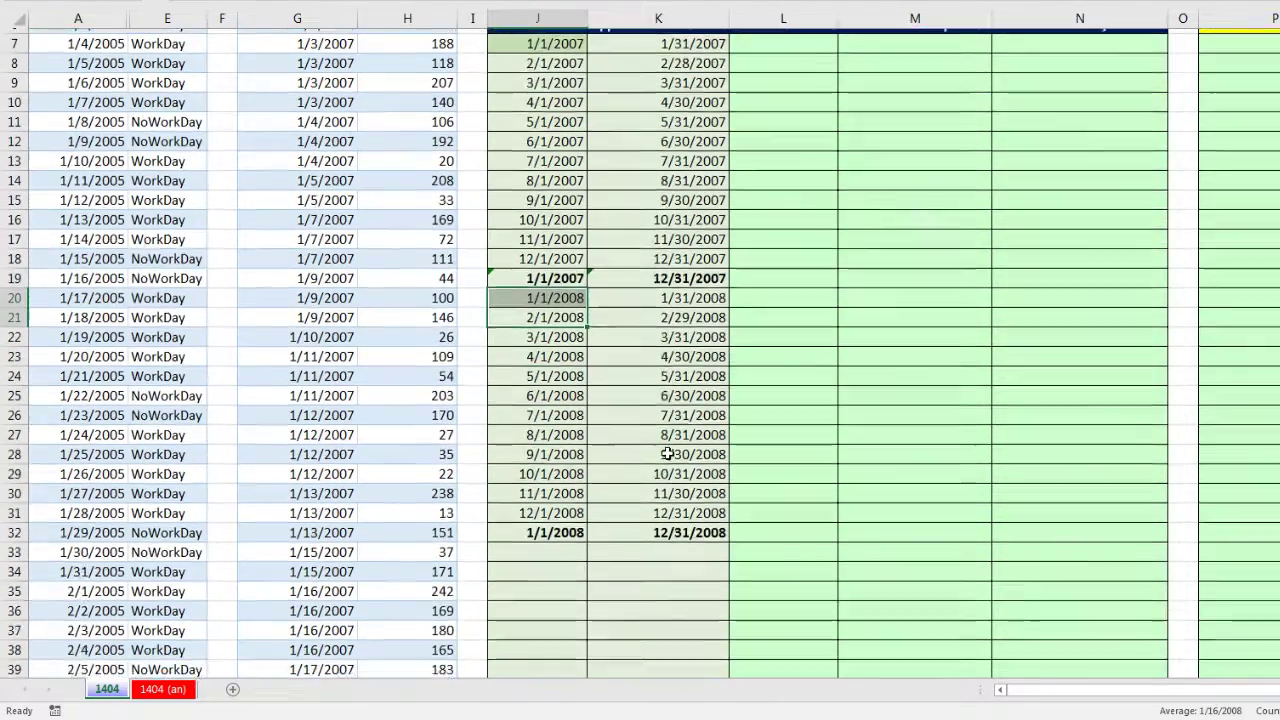
{"action": "left_click_drag", "start_coordinate": [540, 214], "coordinate": [690, 300]}
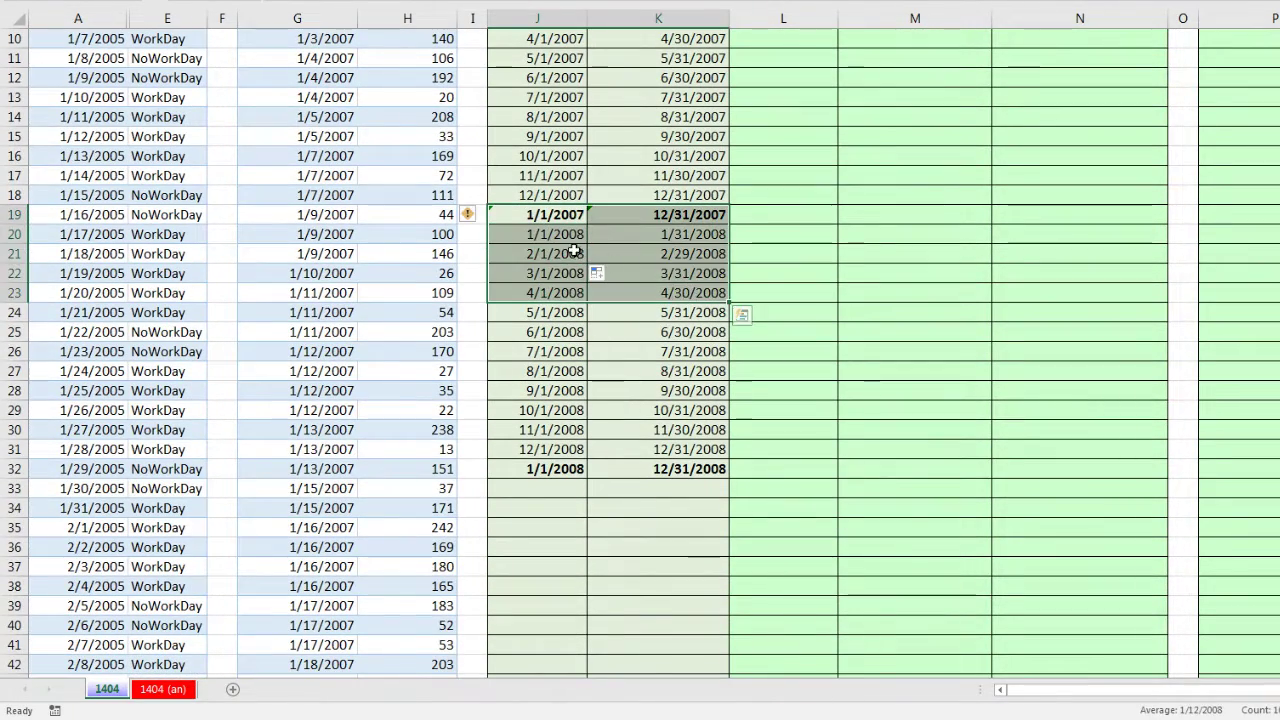
{"action": "left_click_drag", "start_coordinate": [565, 236], "coordinate": [693, 467]}
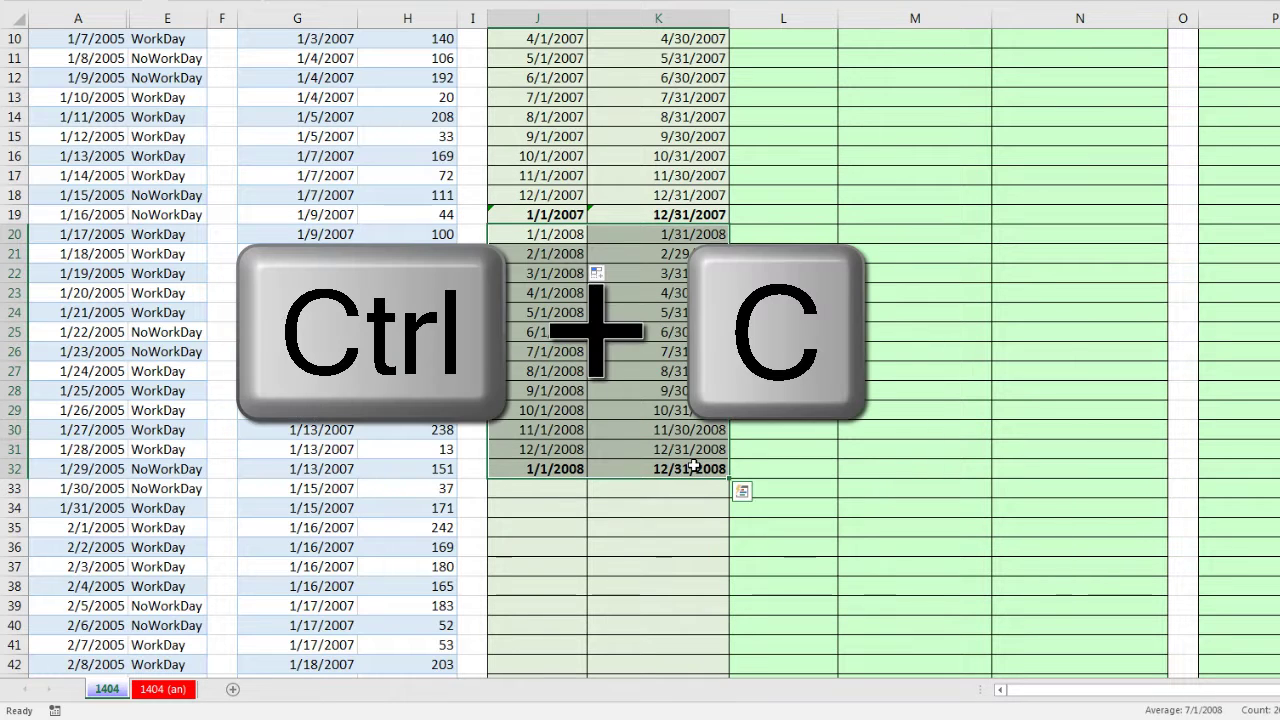
{"action": "key", "text": "ctrl+c"}
{"action": "scroll", "coordinate": [677, 449], "scroll_direction": "down", "scroll_amount": 2}
{"action": "left_click", "coordinate": [544, 369]}
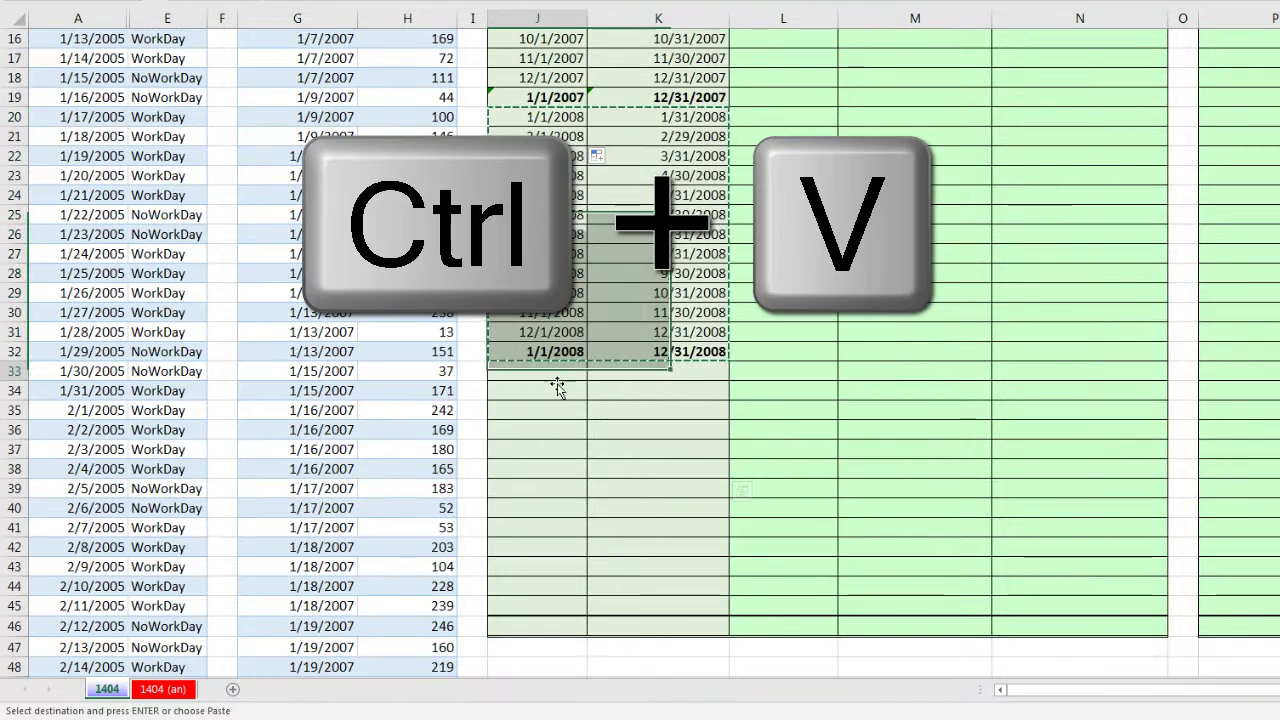
{"action": "key", "text": "ctrl+v"}
Set the grand total row dates by entering =J7 in J46 and =K45 in K46.
{"action": "left_click", "coordinate": [564, 626]}
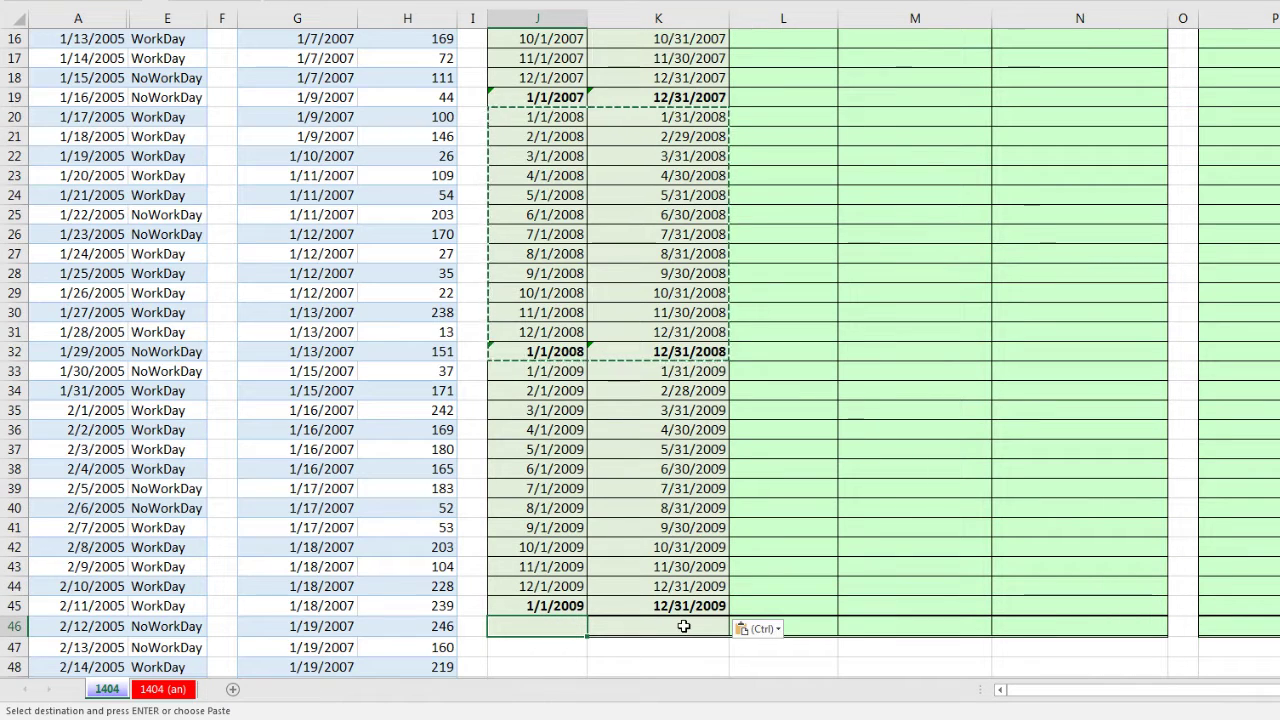
{"action": "key", "text": "Escape"}
{"action": "type", "text": "="}
{"action": "scroll", "coordinate": [533, 565], "scroll_direction": "up", "scroll_amount": 4}
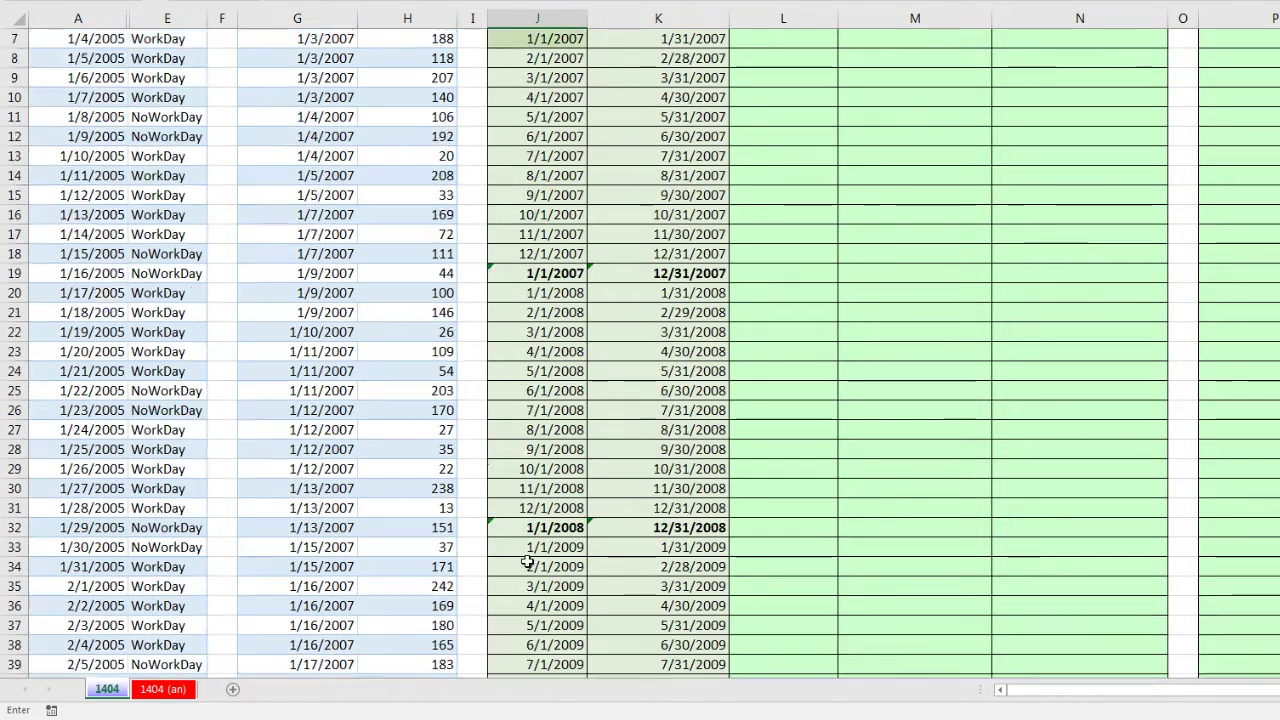
{"action": "left_click", "coordinate": [541, 97]}
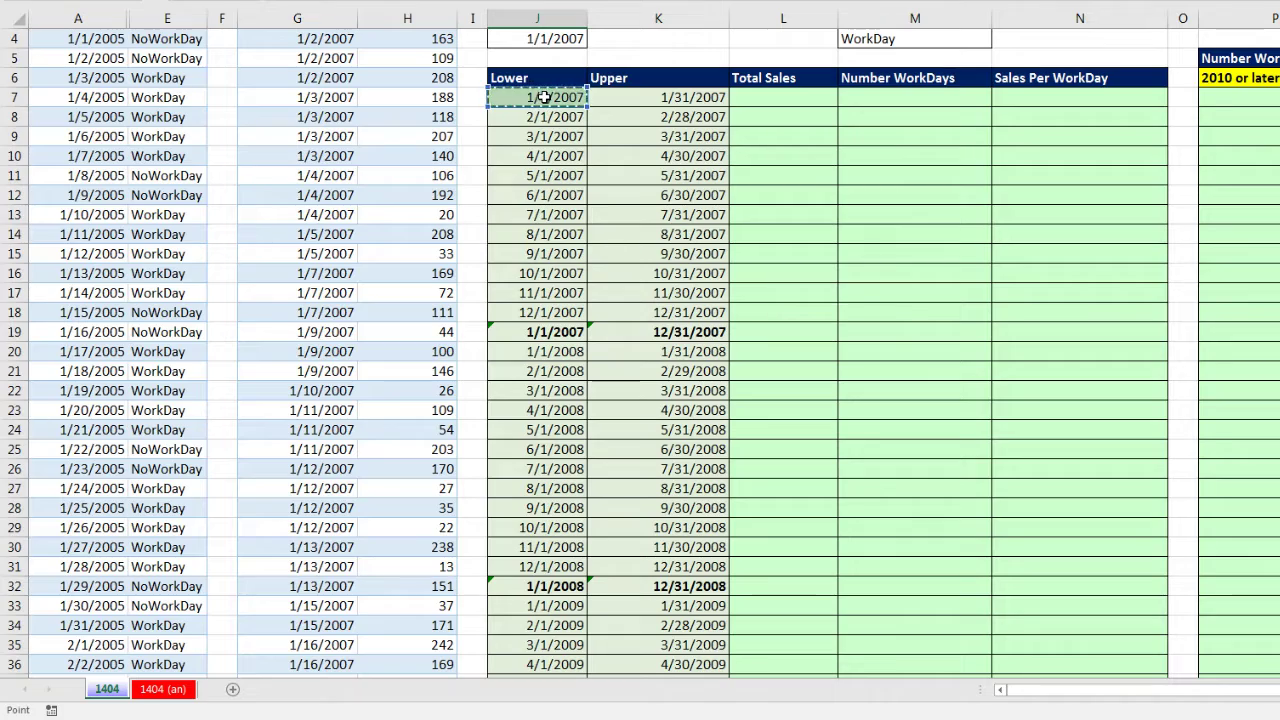
{"action": "key", "text": "Tab"}
{"action": "scroll", "coordinate": [811, 431], "scroll_direction": "down", "scroll_amount": 2}
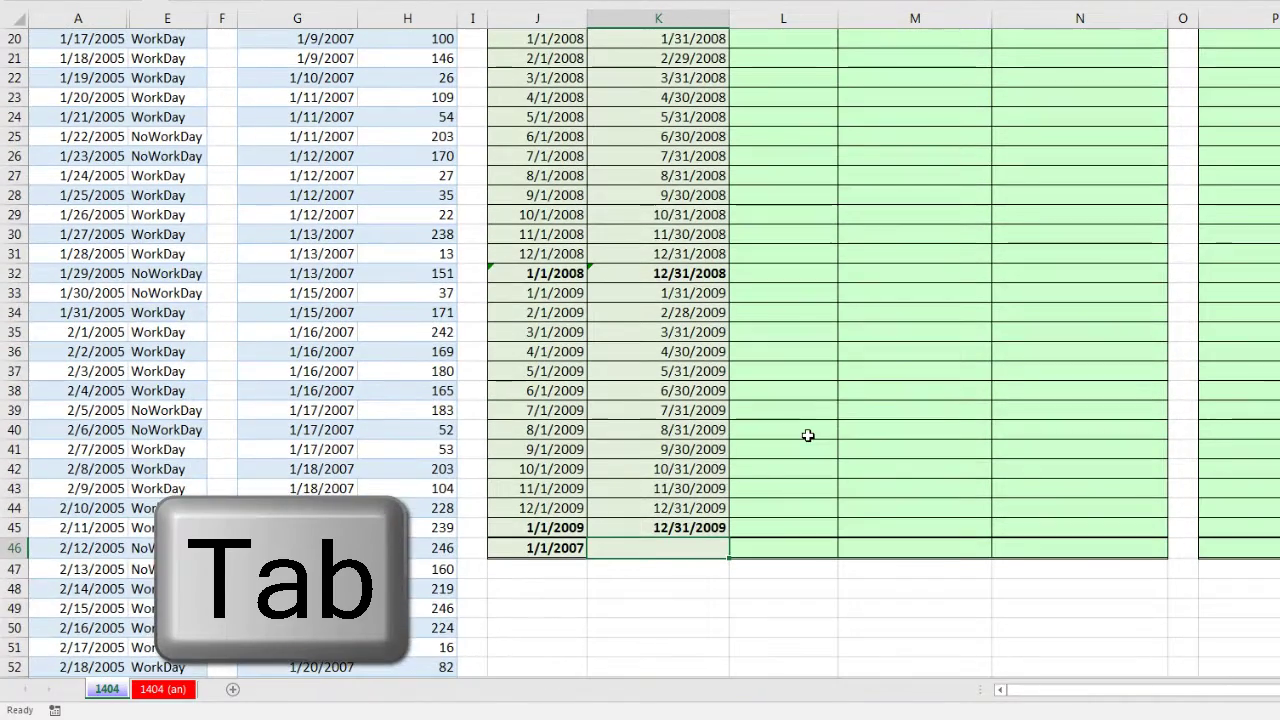
{"action": "type", "text": "="}
{"action": "key", "text": "Up"}
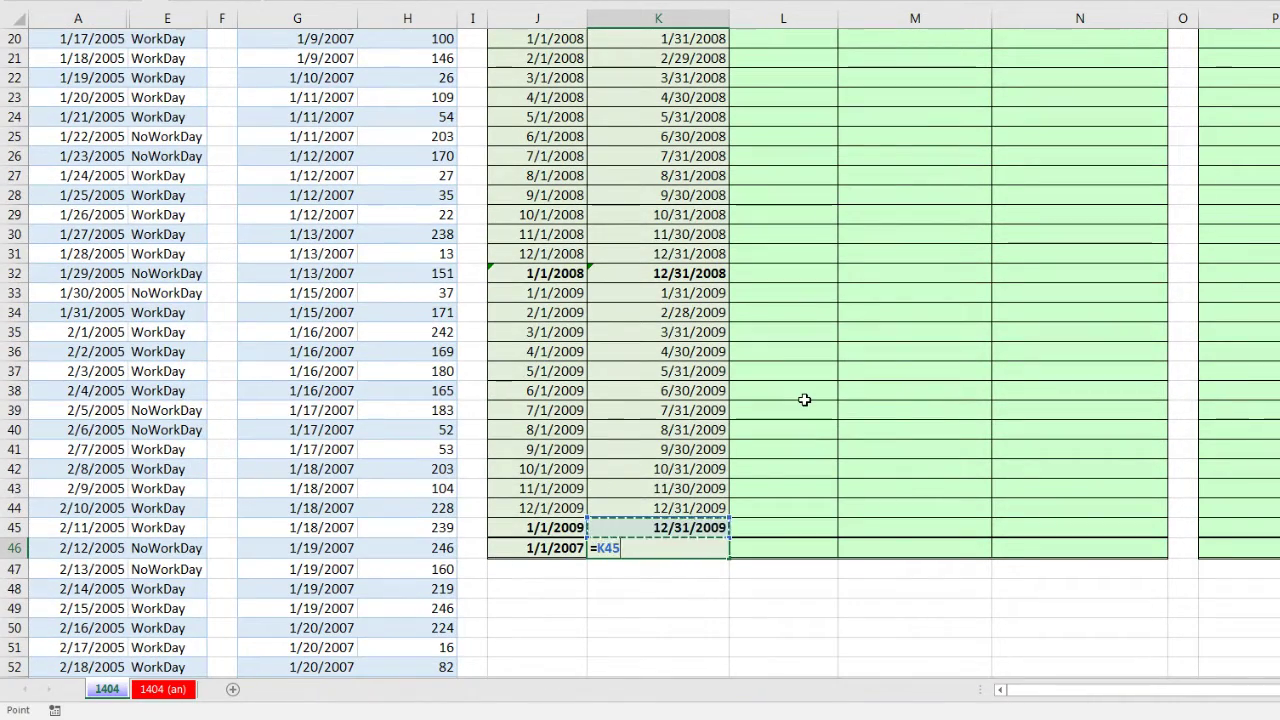
{"action": "key", "text": "Return"}
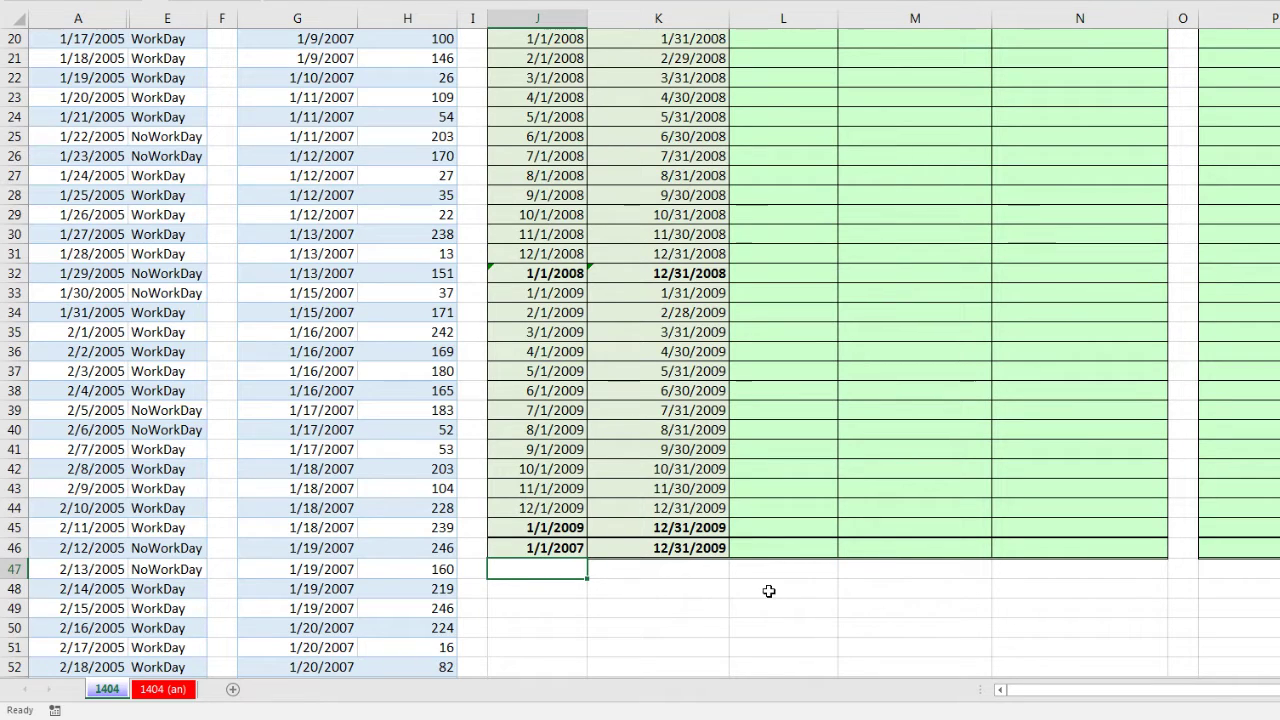
Ignore the inconsistent-formula errors flagged in the date range J19:K32.
{"action": "scroll", "coordinate": [718, 545], "scroll_direction": "up", "scroll_amount": 2}
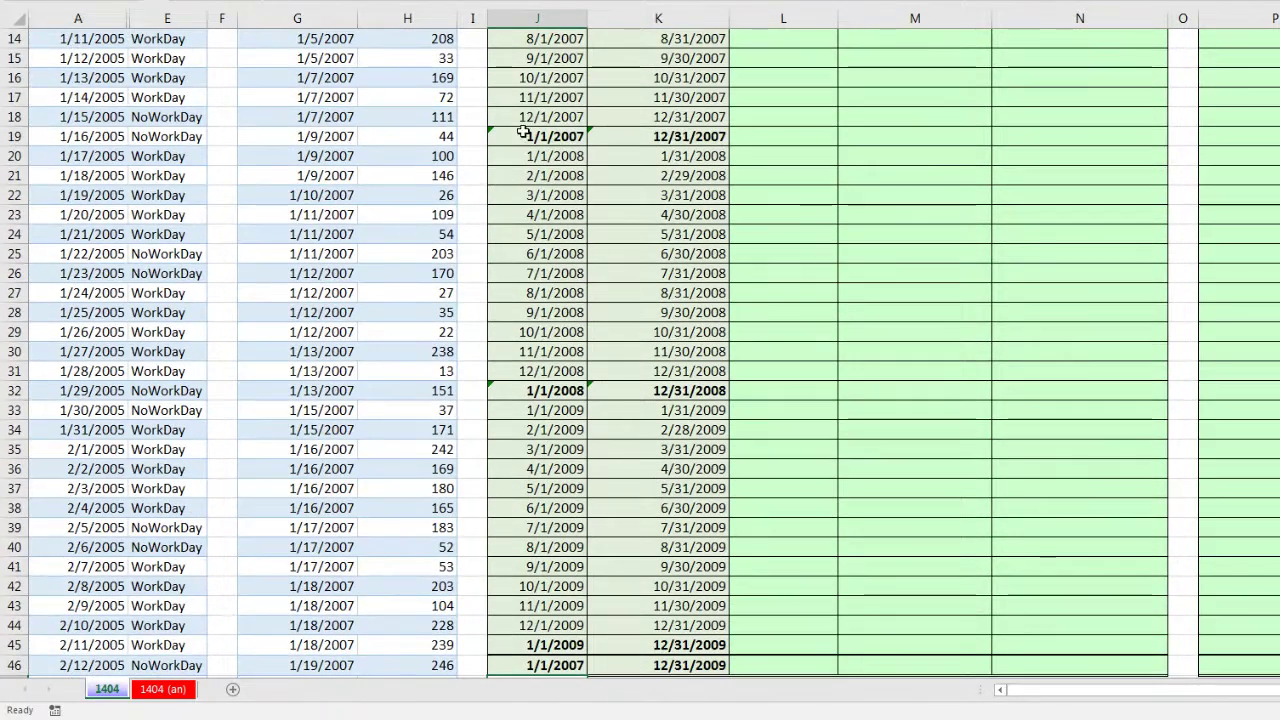
{"action": "left_click_drag", "start_coordinate": [498, 140], "coordinate": [662, 386]}
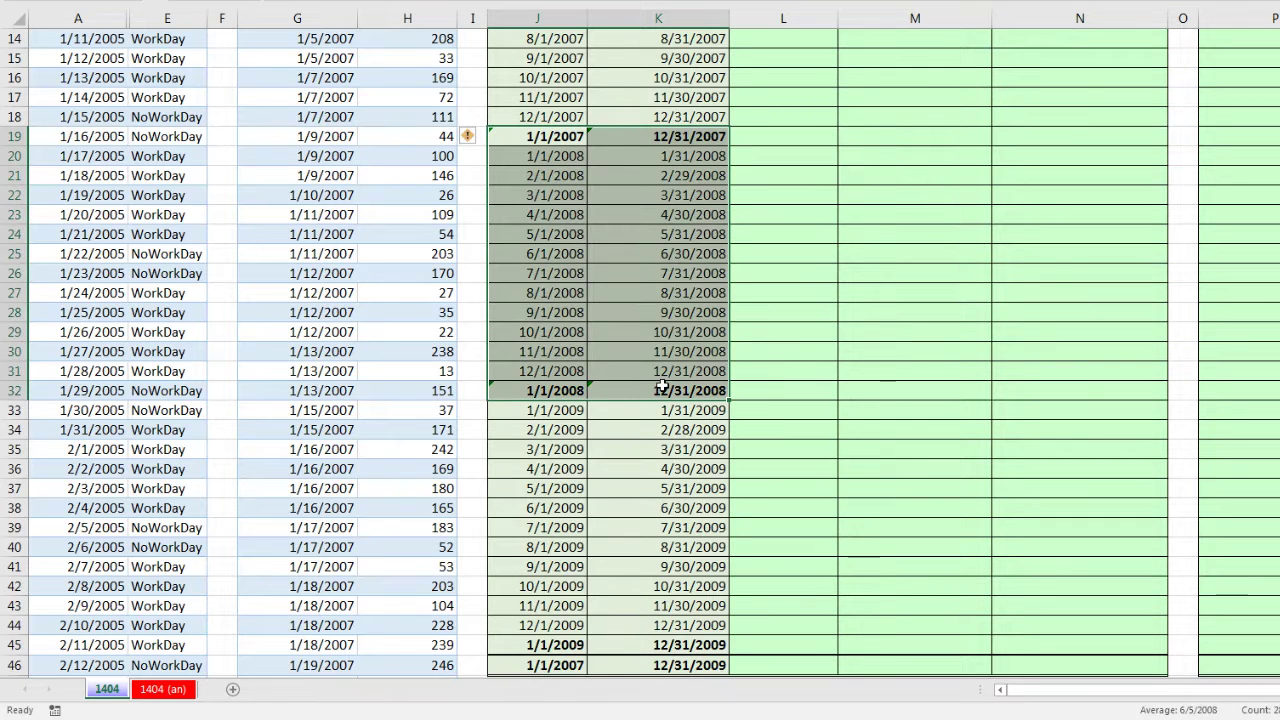
{"action": "left_click", "coordinate": [471, 138]}
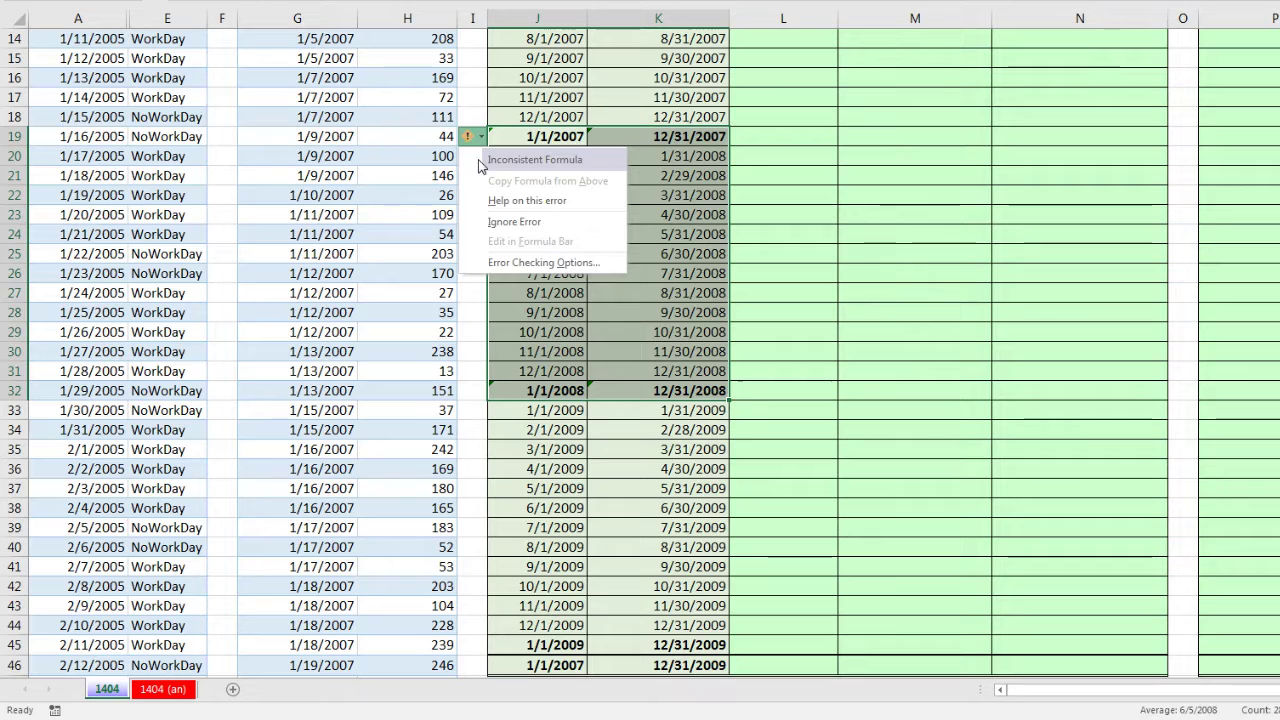
{"action": "left_click", "coordinate": [517, 224]}
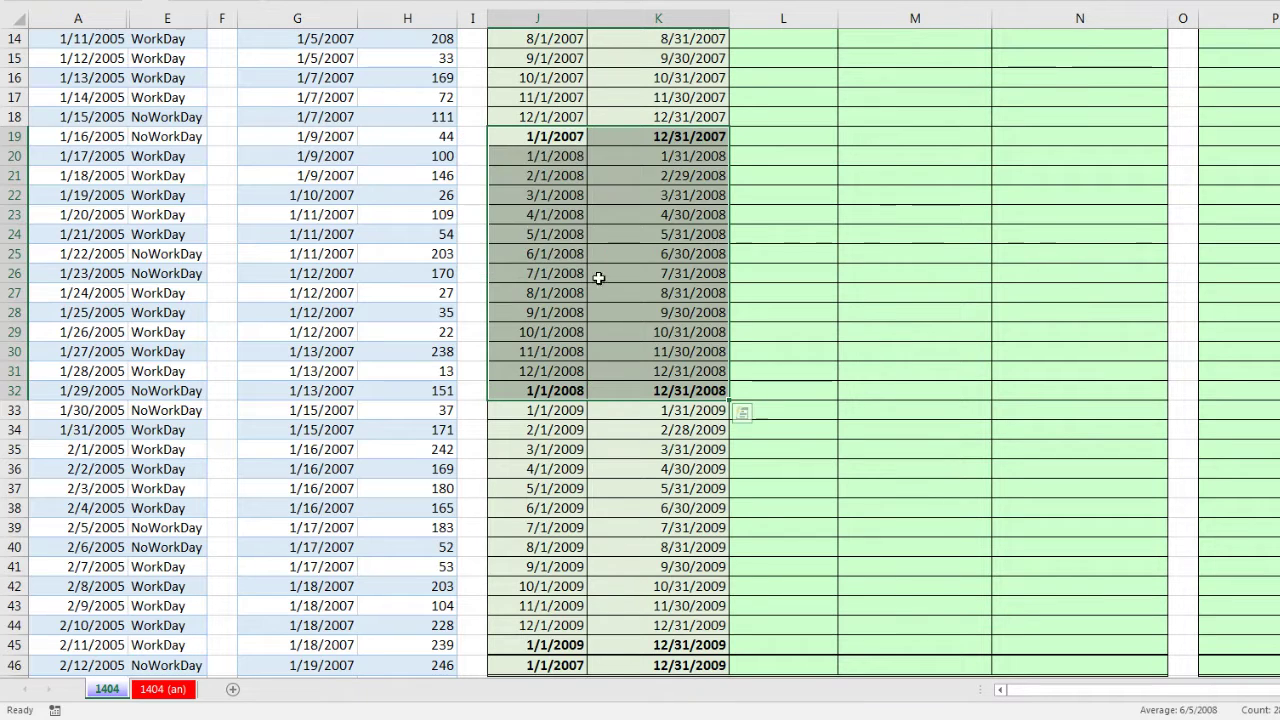
{"action": "scroll", "coordinate": [614, 306], "scroll_direction": "up", "scroll_amount": 5}
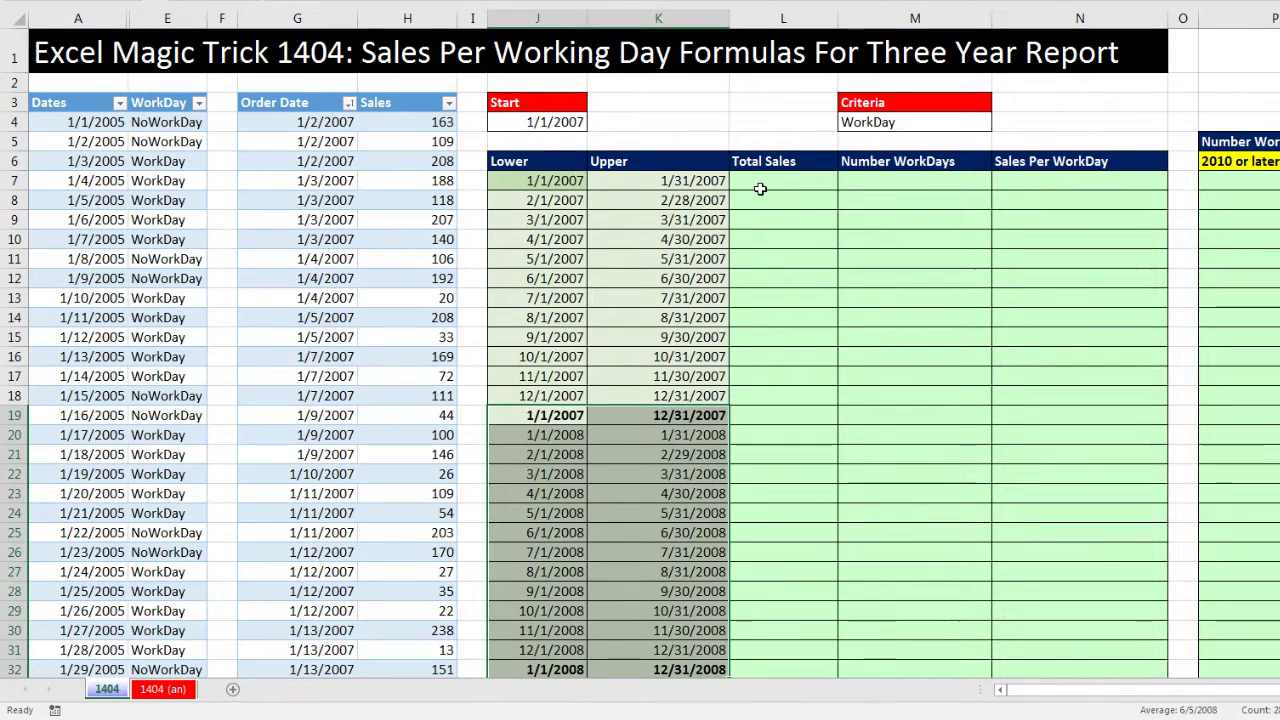
{"action": "left_click", "coordinate": [762, 192]}
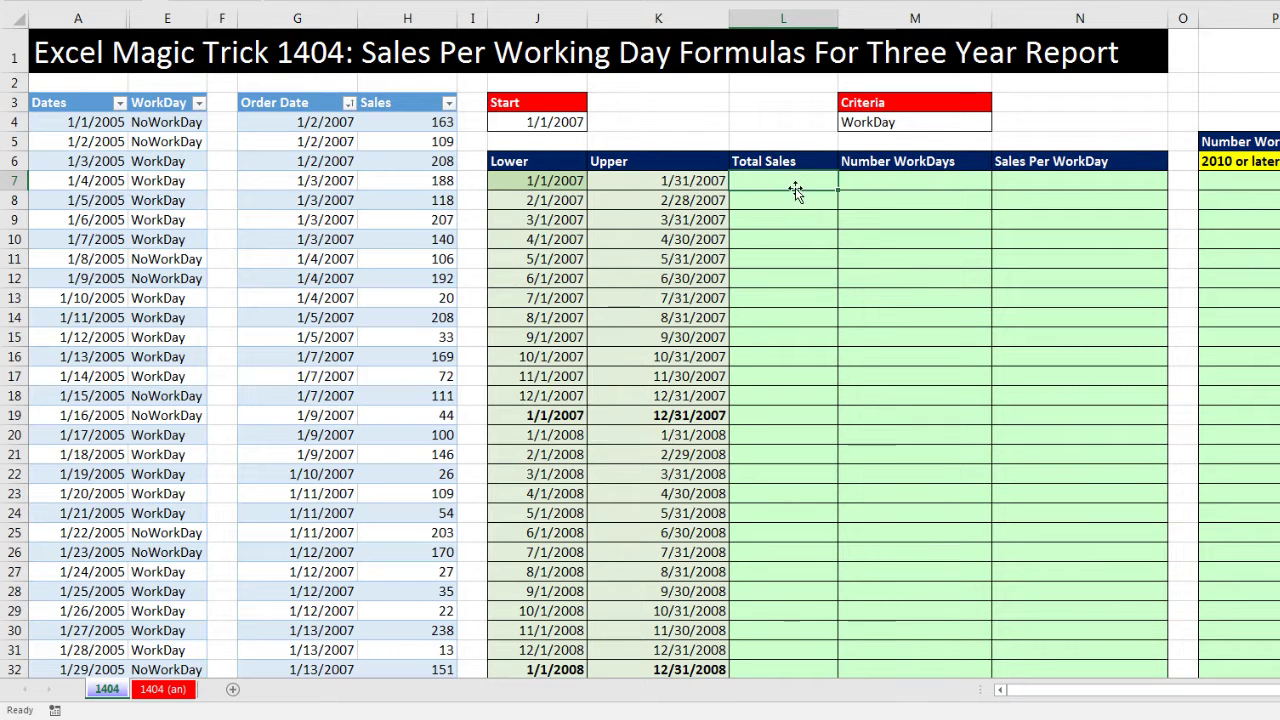
{"action": "type", "text": "=s"}
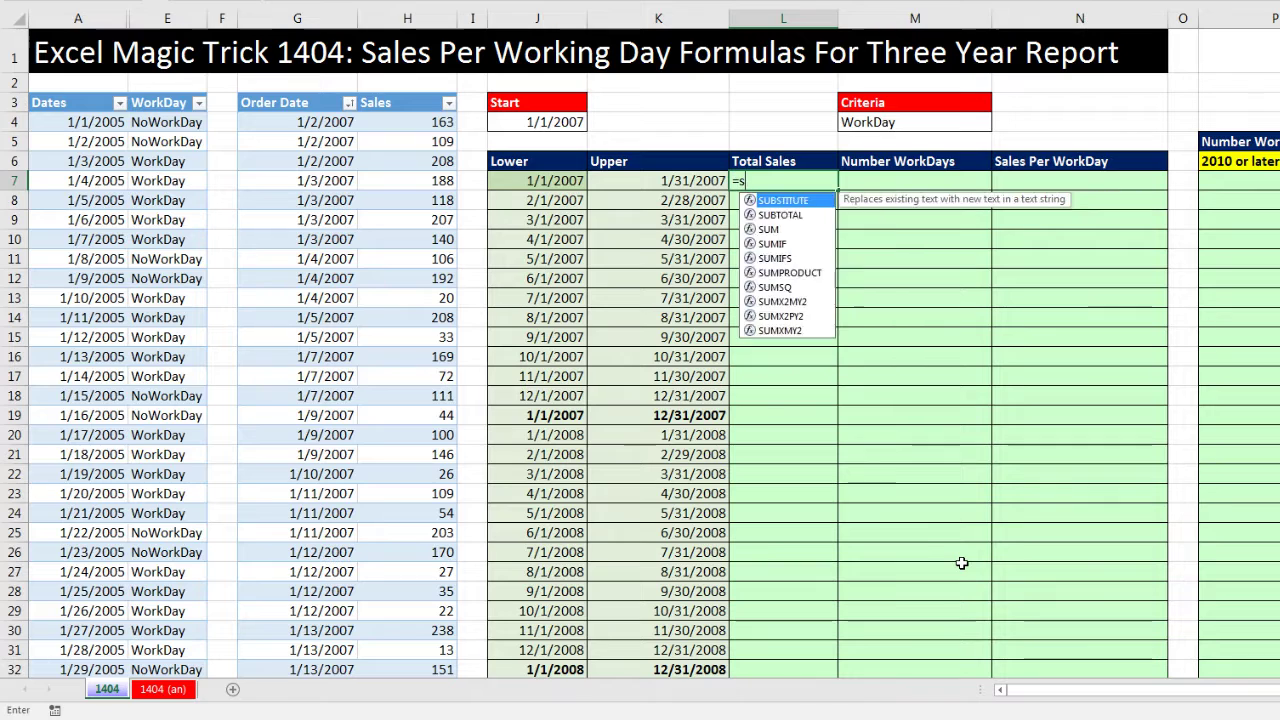
{"action": "type", "text": "umifs"}
{"action": "key", "text": "Tab"}
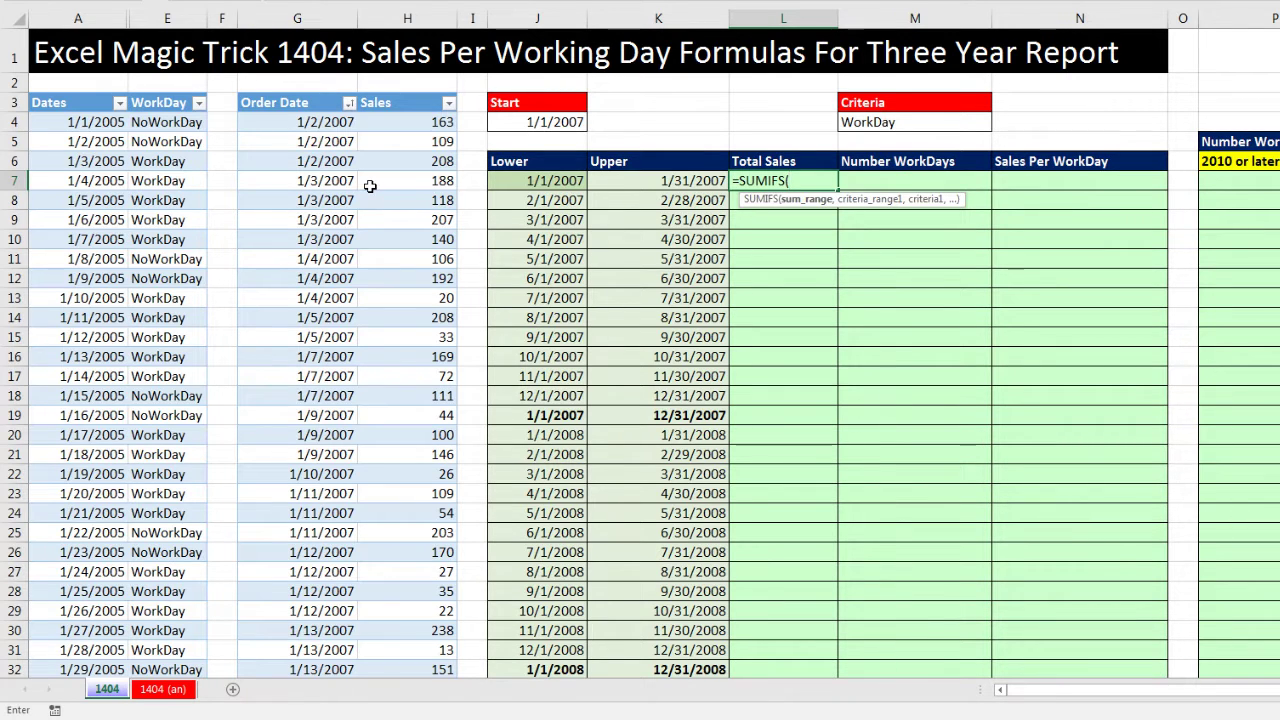
{"action": "key", "text": "Escape"}
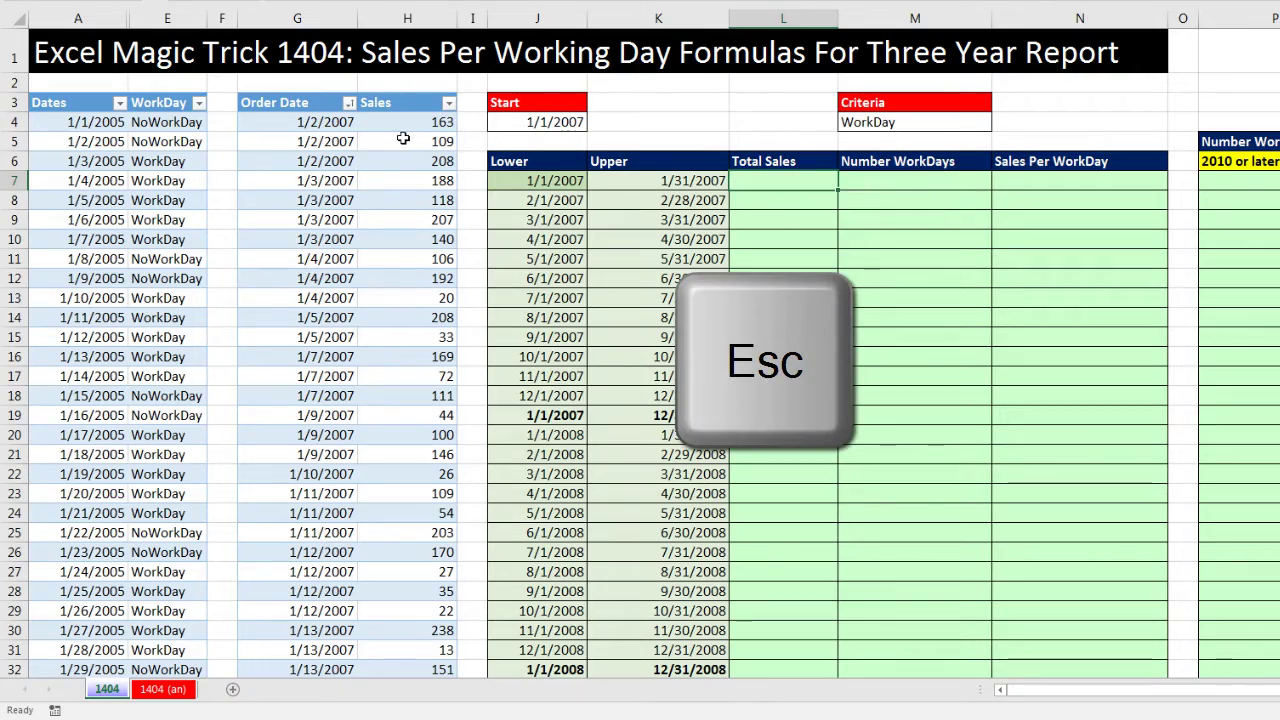
Check the table name assigned to the Order Date and Sales data.
{"action": "left_click", "coordinate": [440, 141]}
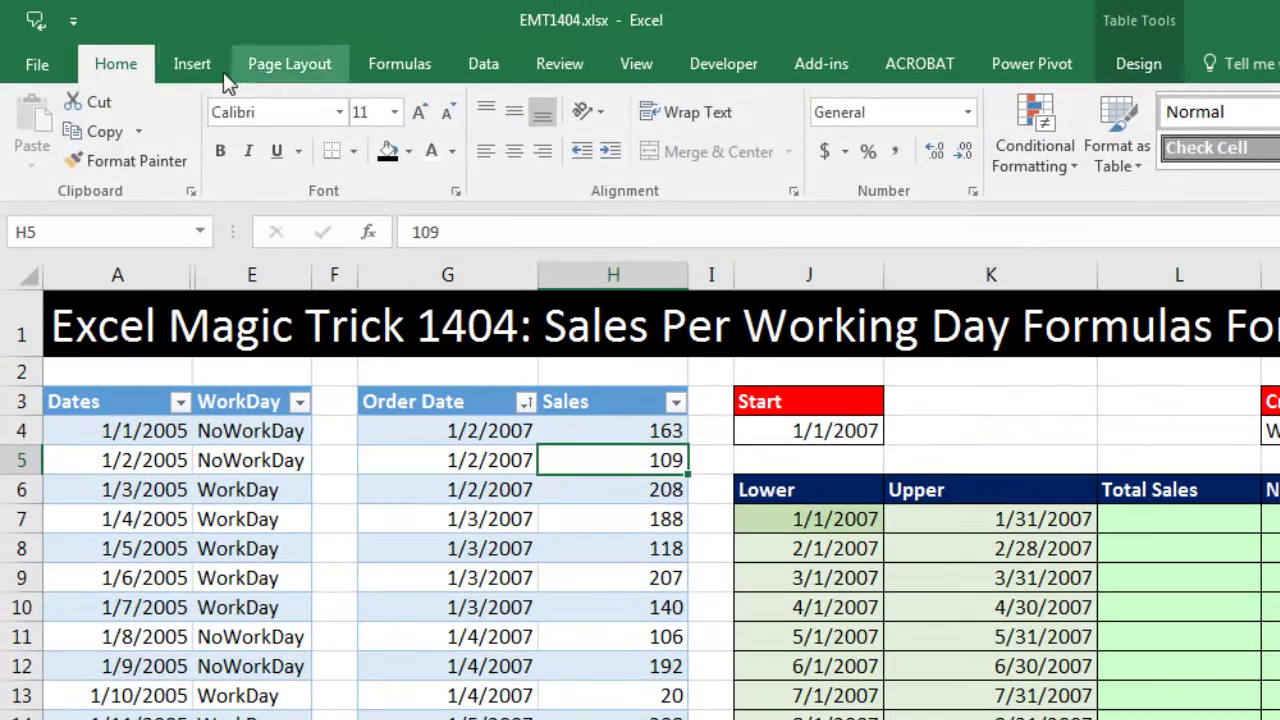
{"action": "left_click", "coordinate": [197, 3]}
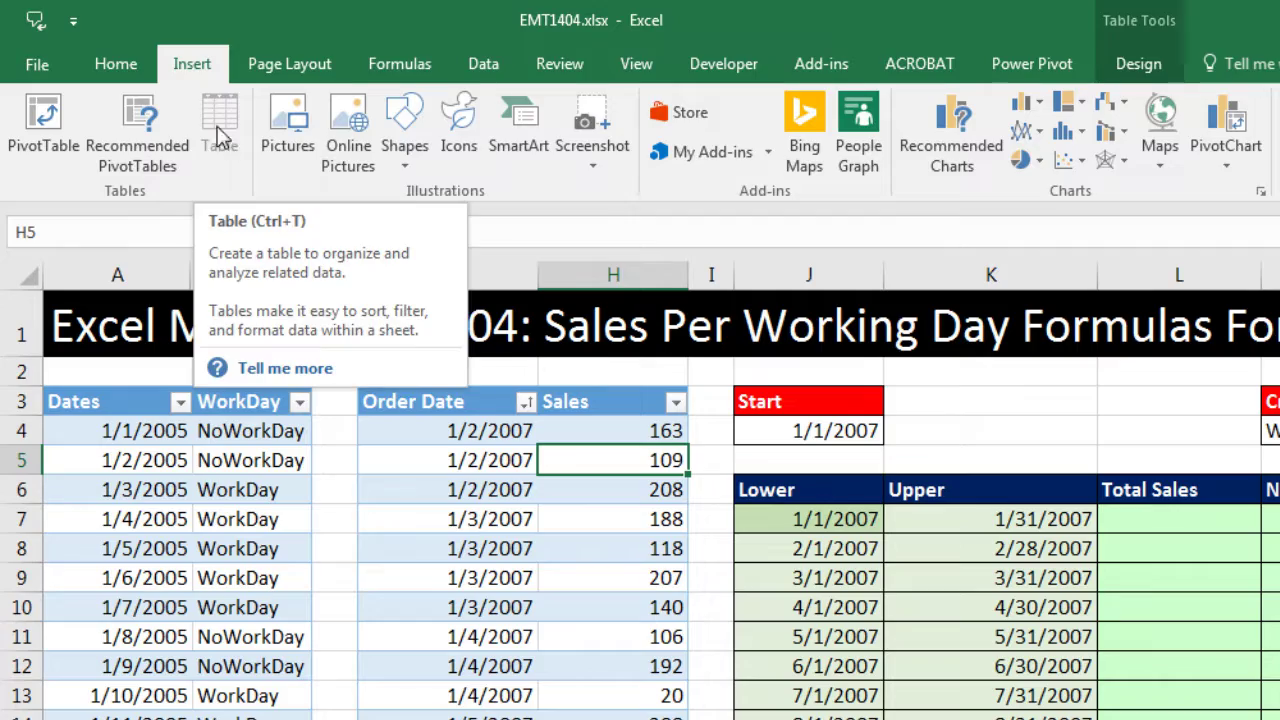
{"action": "left_click", "coordinate": [1140, 63]}
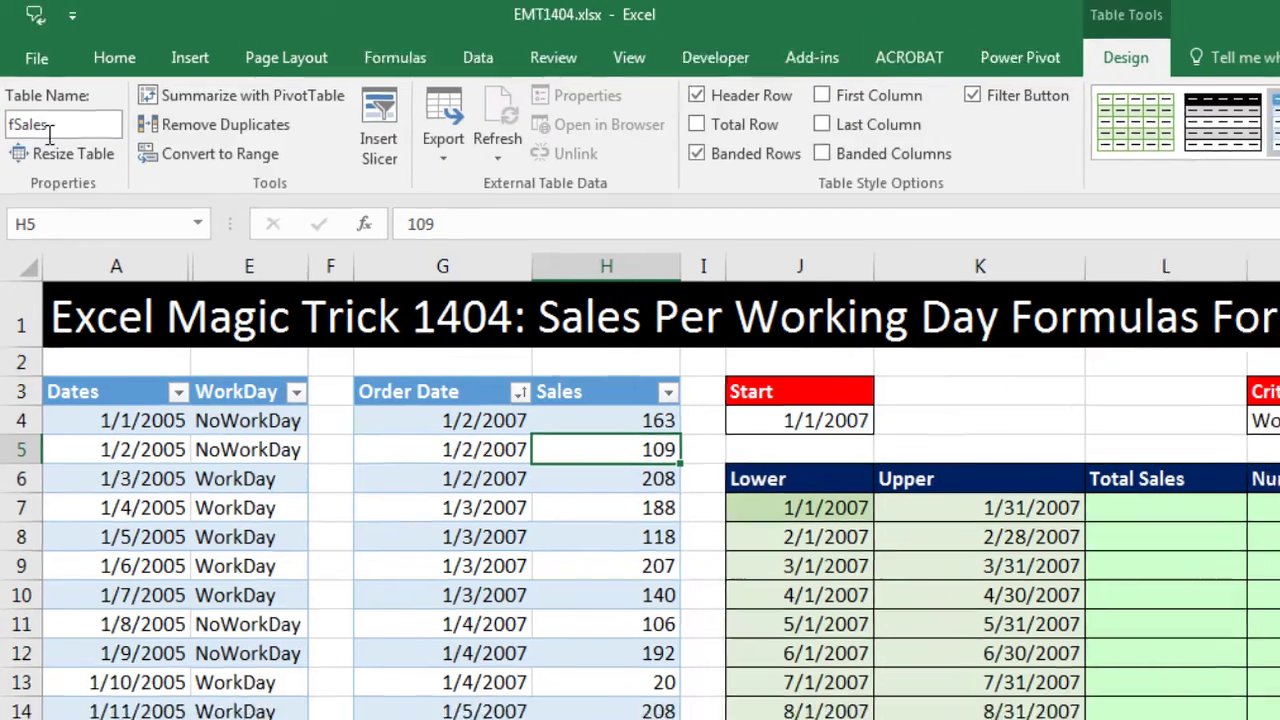
Start a SUMIFS formula in L7 with fSales[Sales] as the sum range and fSales[Order Date] as the first criteria range.
{"action": "left_click", "coordinate": [1150, 519]}
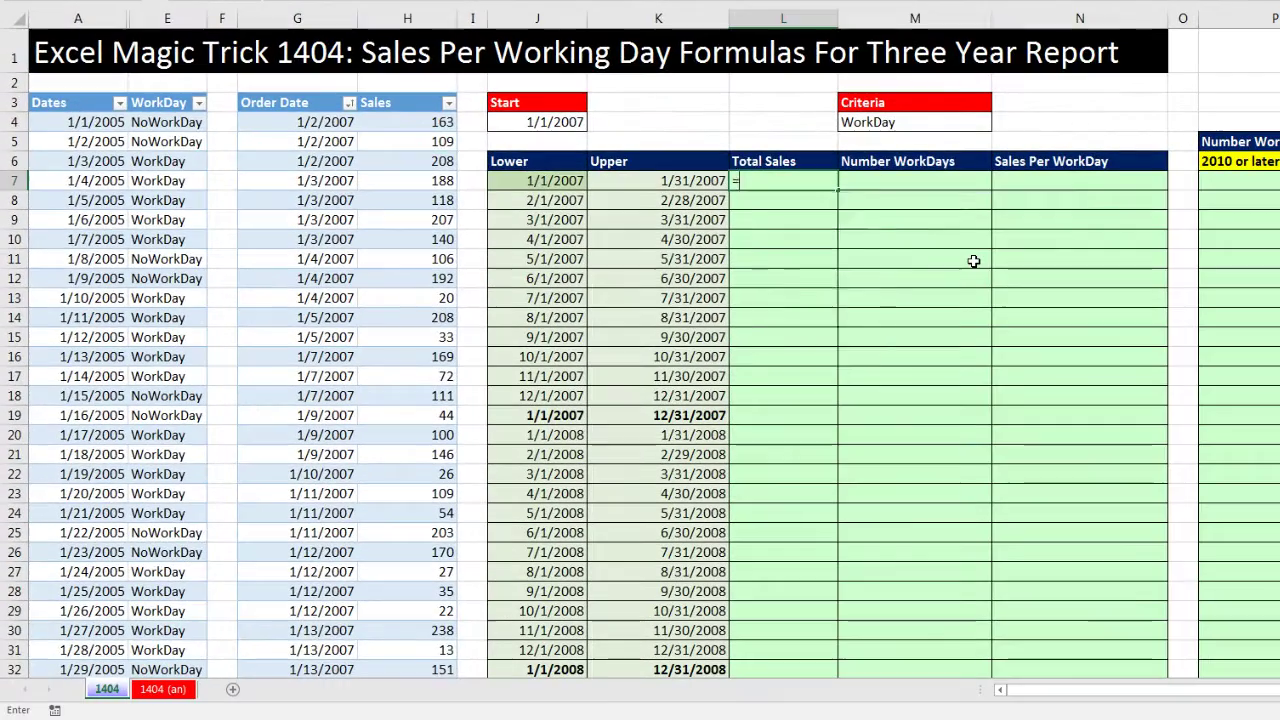
{"action": "type", "text": "=sumifs"}
{"action": "key", "text": "Tab"}
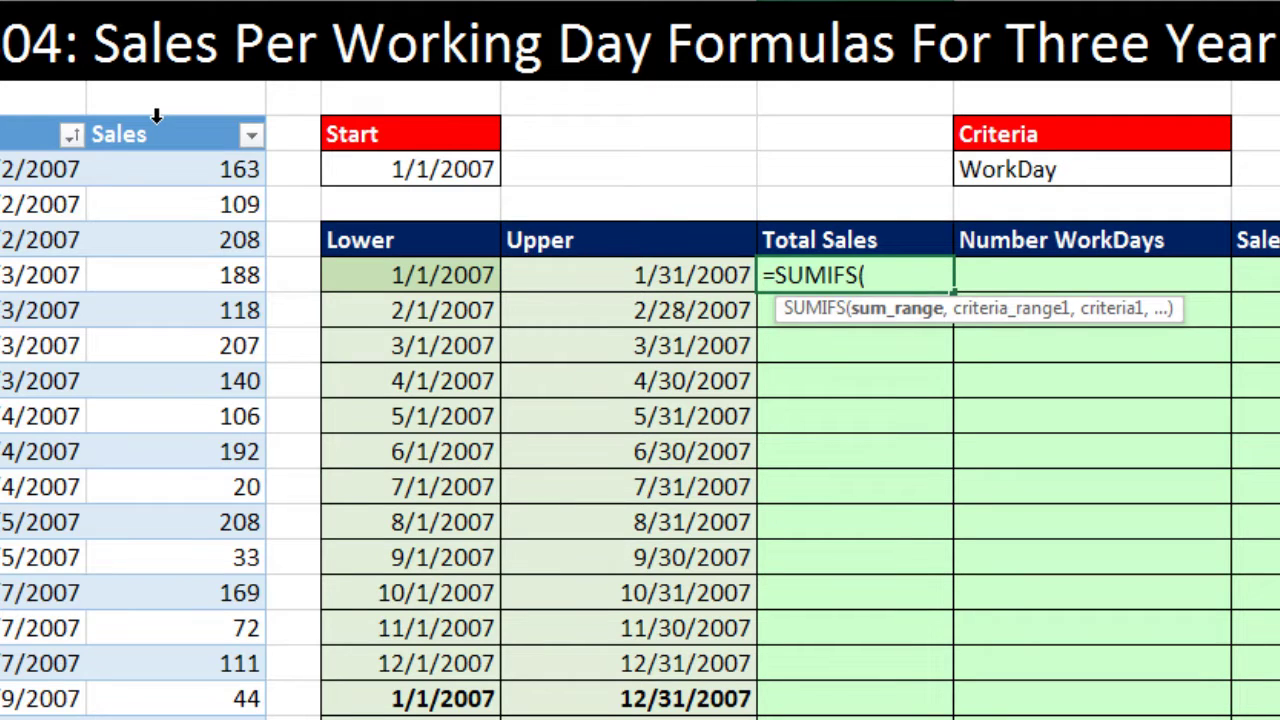
{"action": "left_click", "coordinate": [156, 117]}
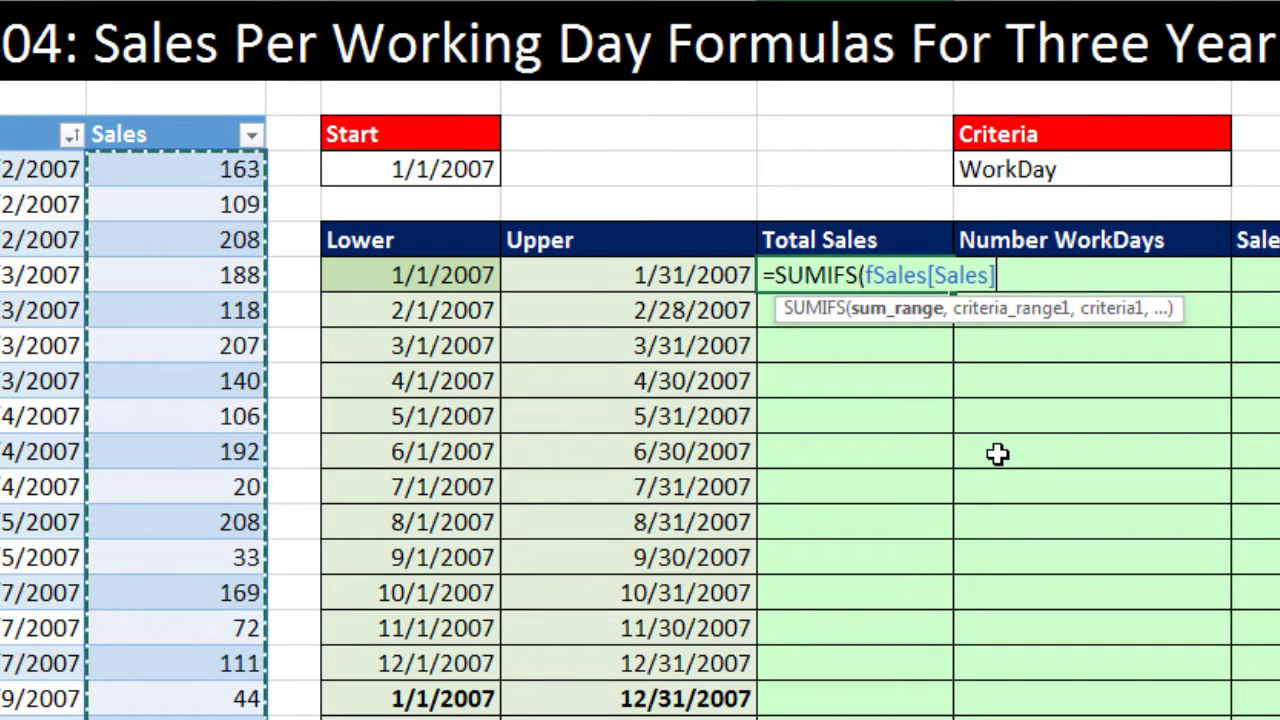
{"action": "type", "text": ","}
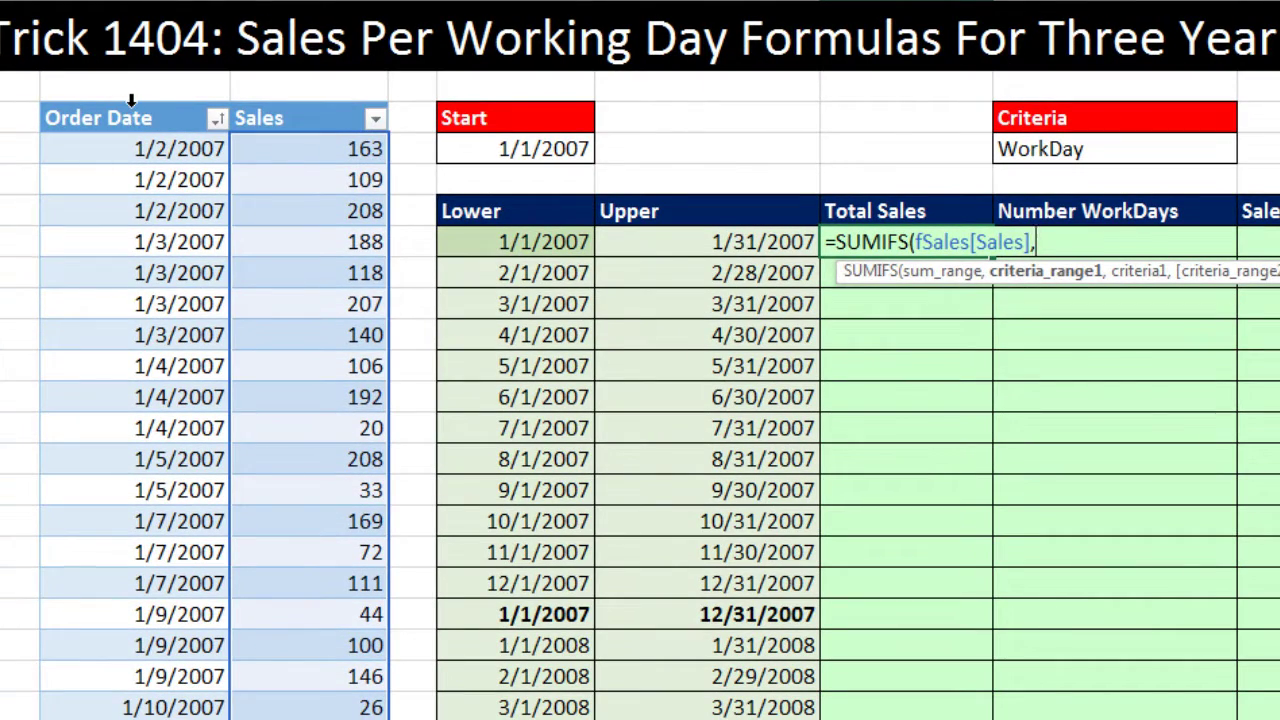
{"action": "left_click", "coordinate": [130, 100]}
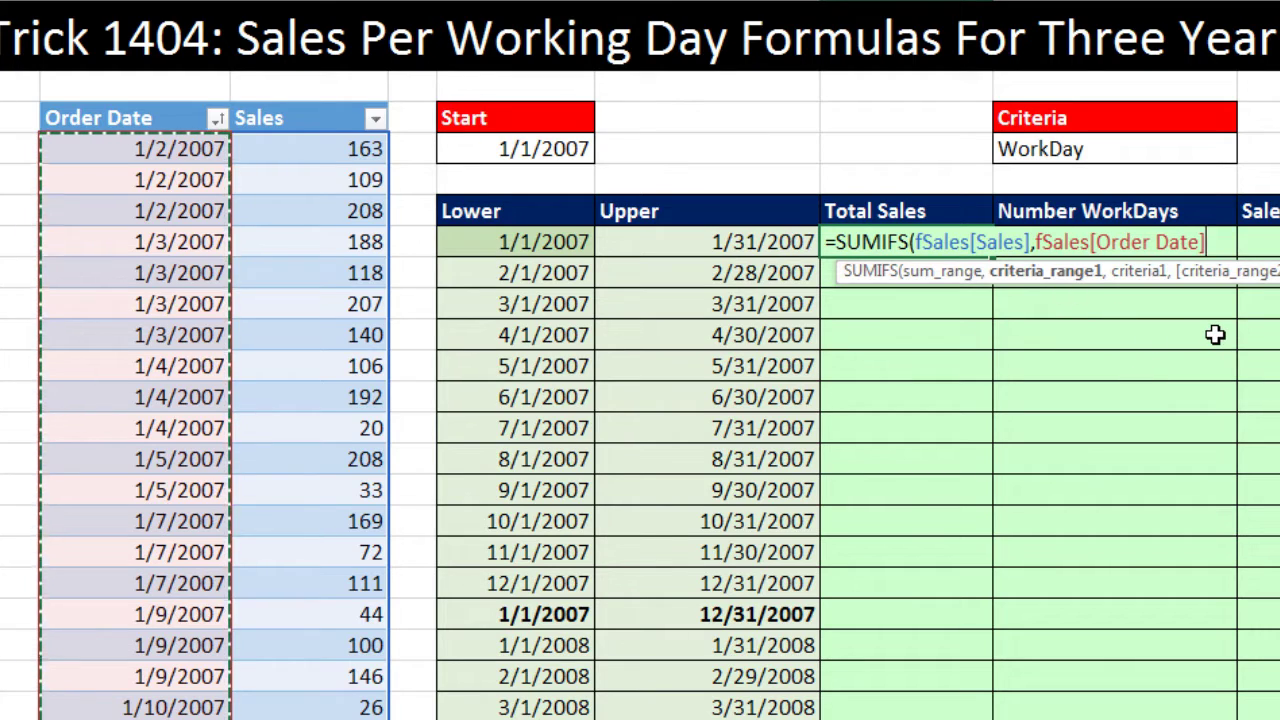
{"action": "type", "text": ","}
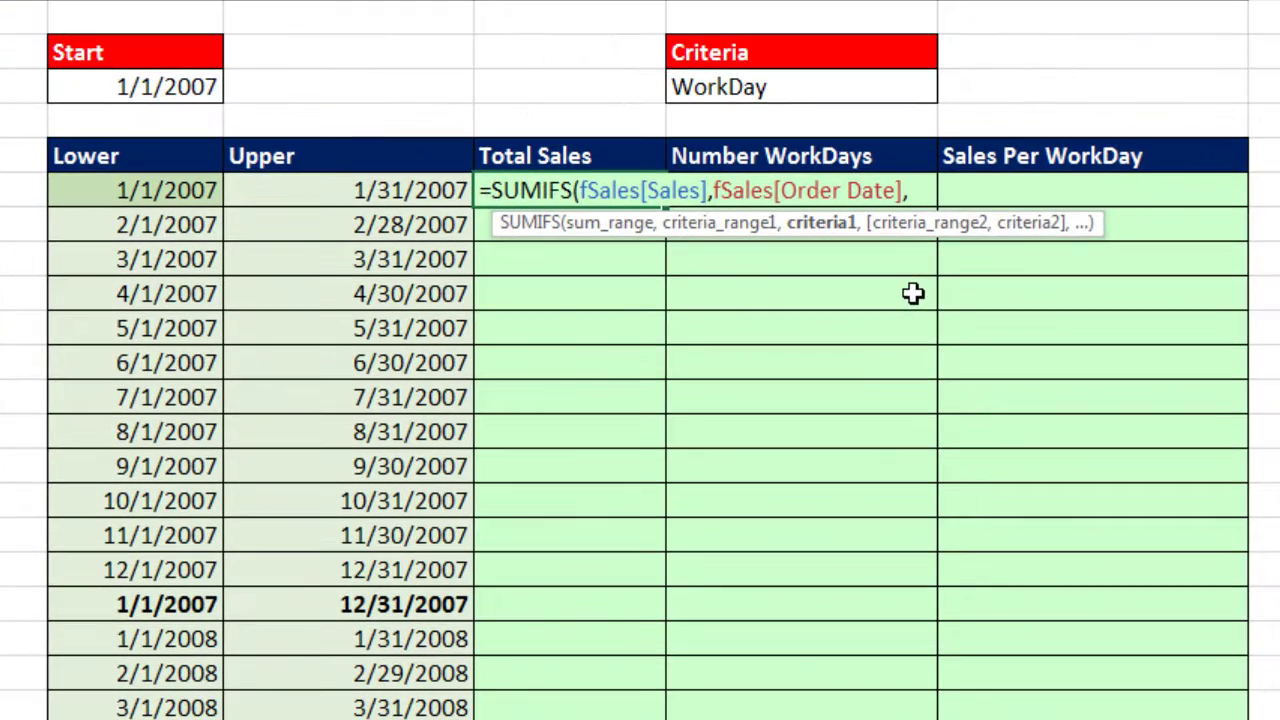
Add the lower date criterion ">="&J7 as criteria1 of the SUMIFS formula.
{"action": "left_click", "coordinate": [692, 232]}
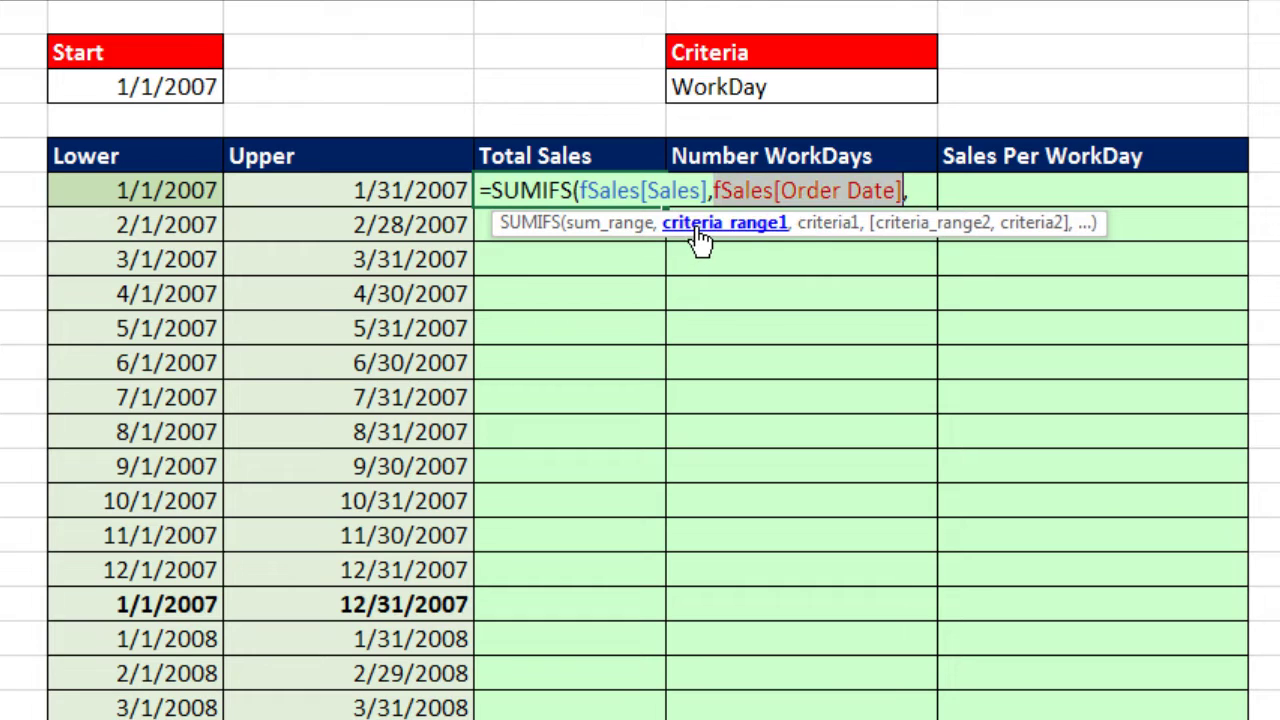
{"action": "left_click", "coordinate": [812, 236]}
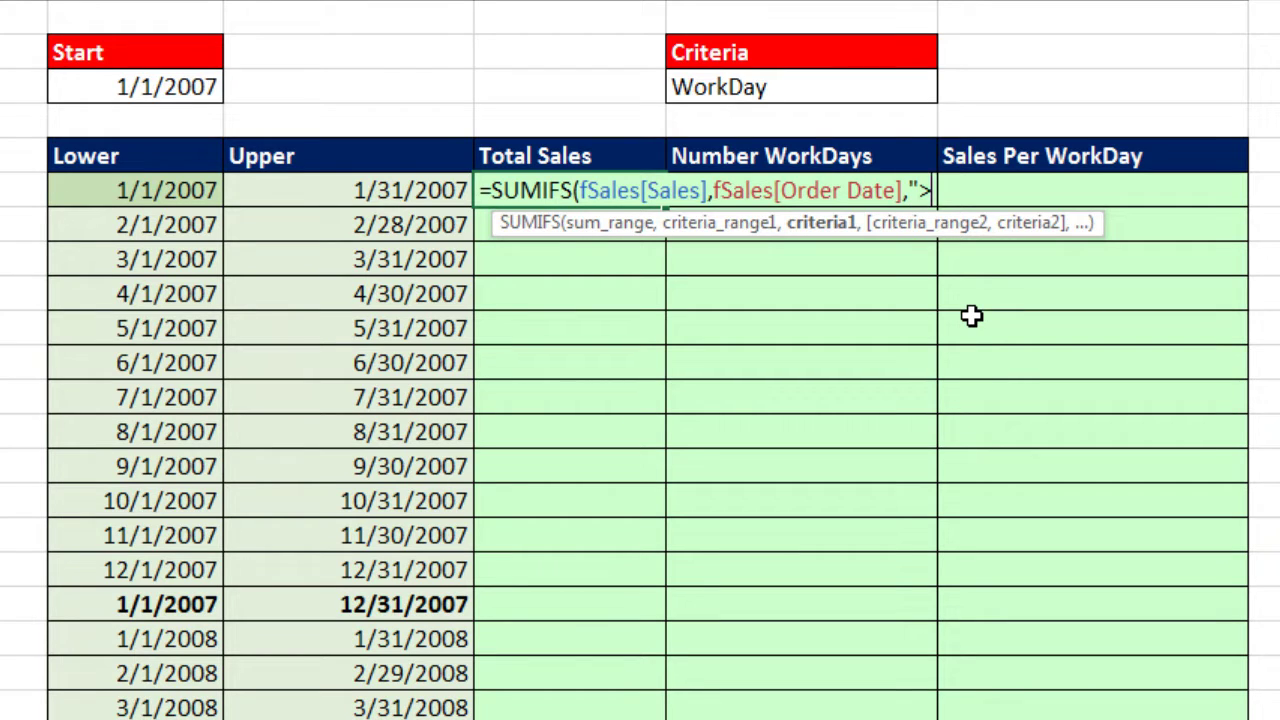
{"action": "type", "text": "=\"&"}
{"action": "left_click", "coordinate": [177, 191]}
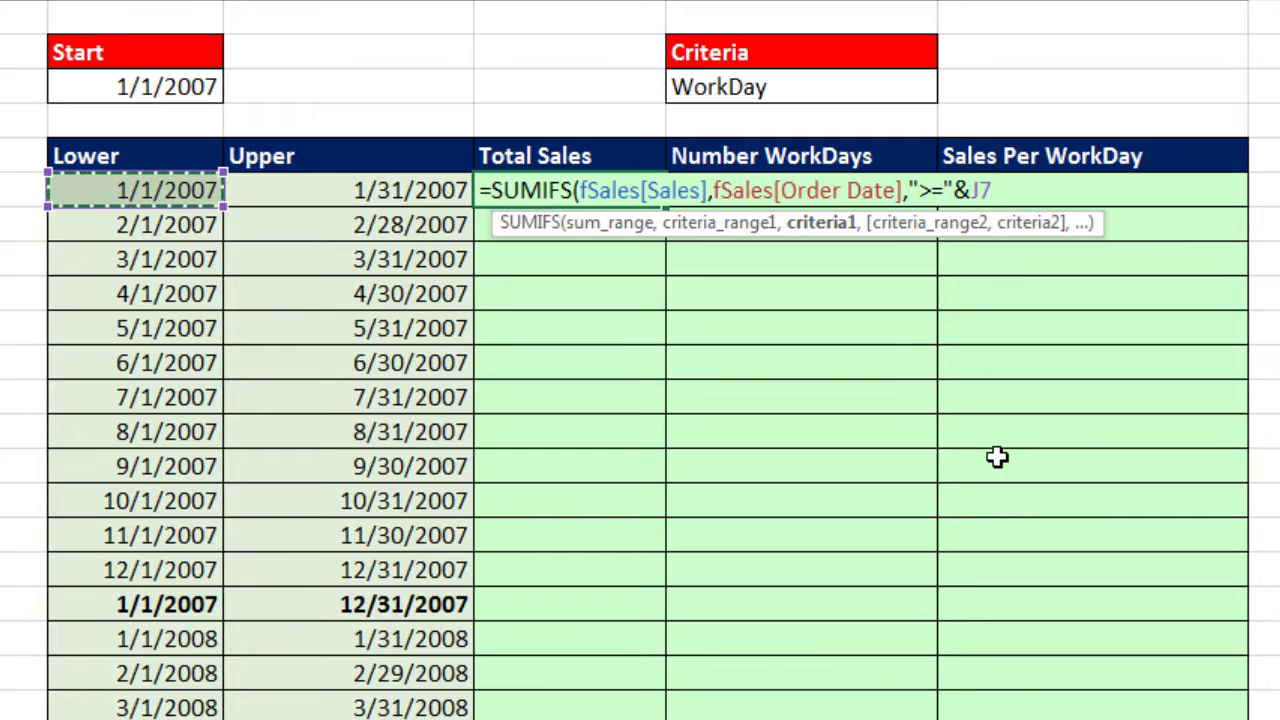
Add fSales[Order Date] as the second criteria range with the upper date criterion "<="&K7.
{"action": "type", "text": ","}
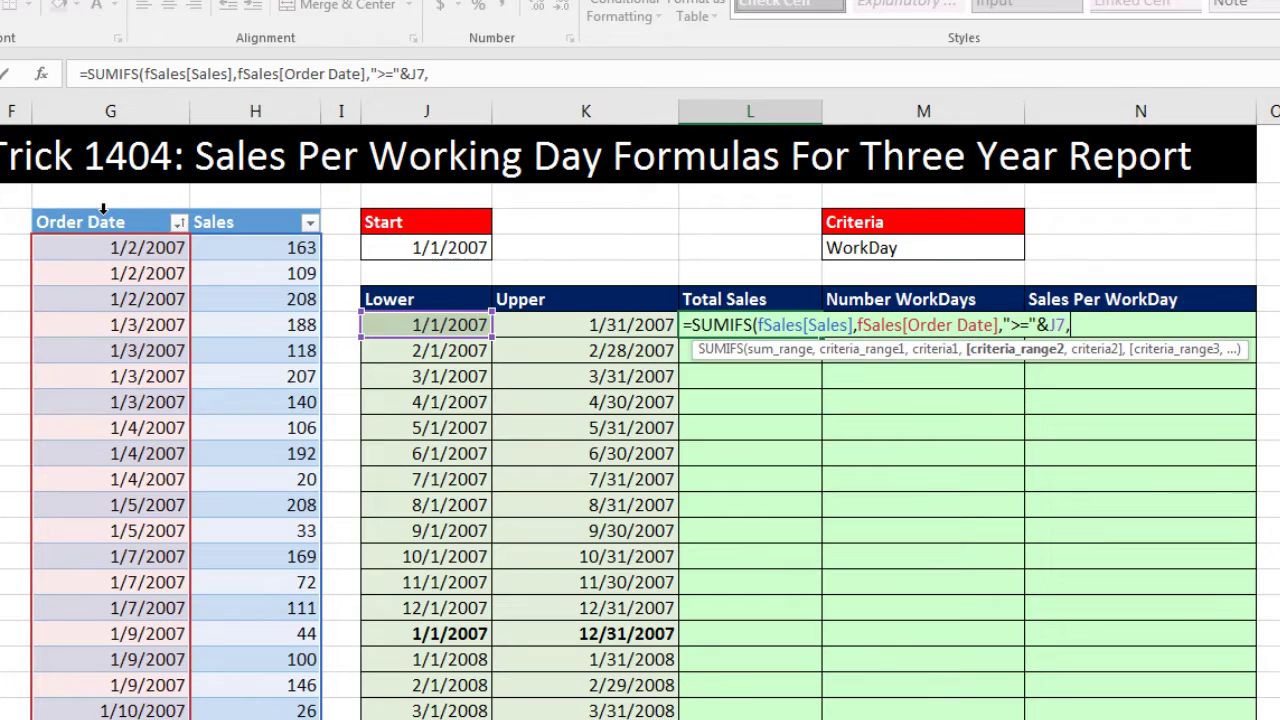
{"action": "left_click", "coordinate": [103, 208]}
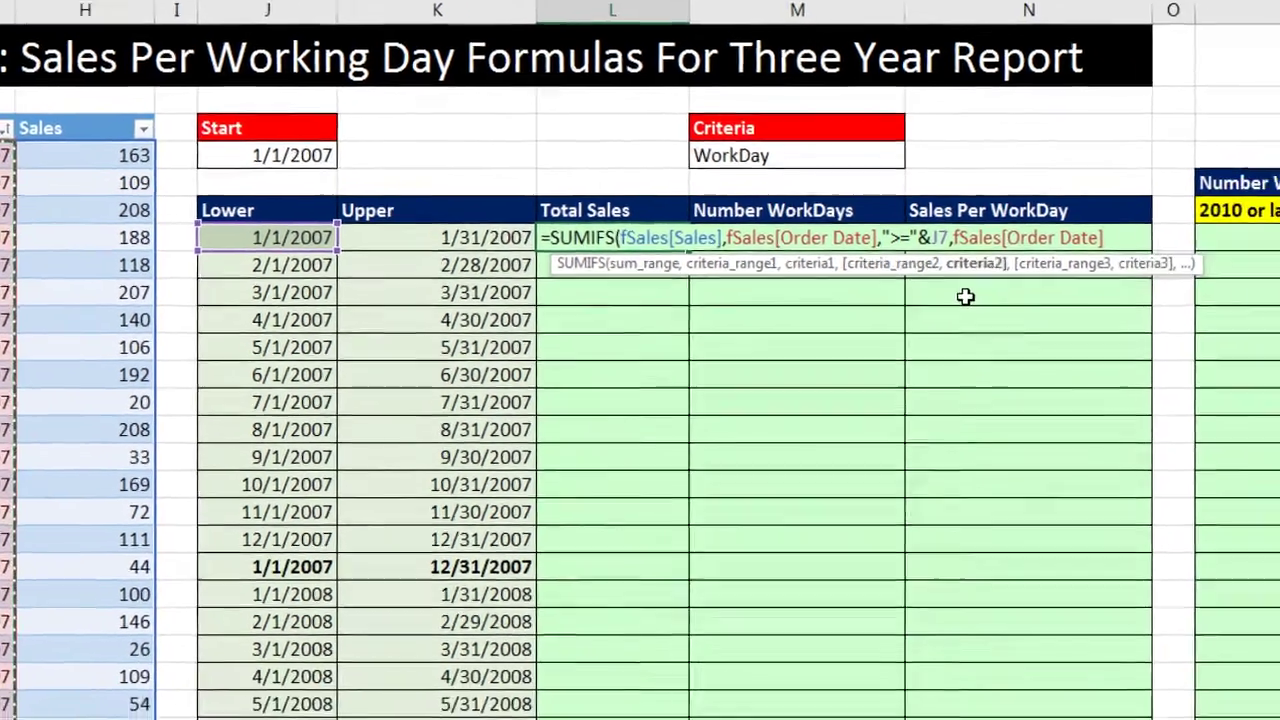
{"action": "type", "text": ",\"<="}
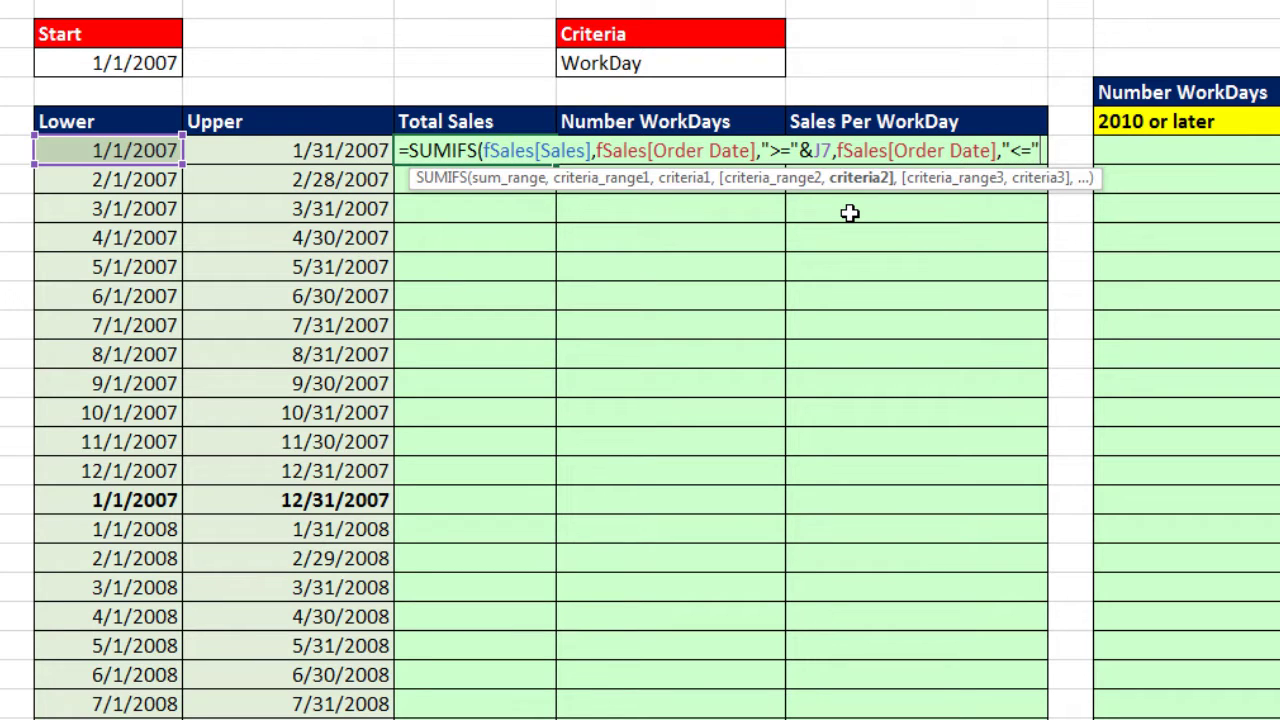
{"action": "type", "text": "\"&"}
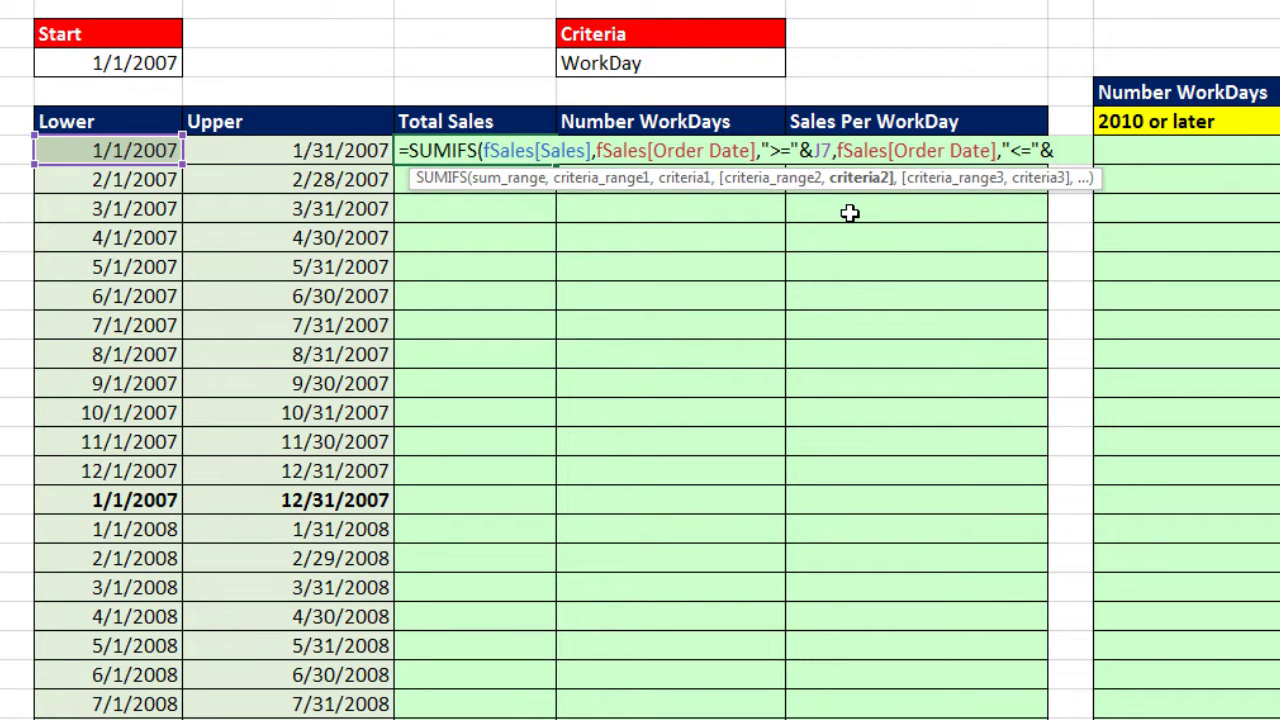
{"action": "left_click", "coordinate": [286, 155]}
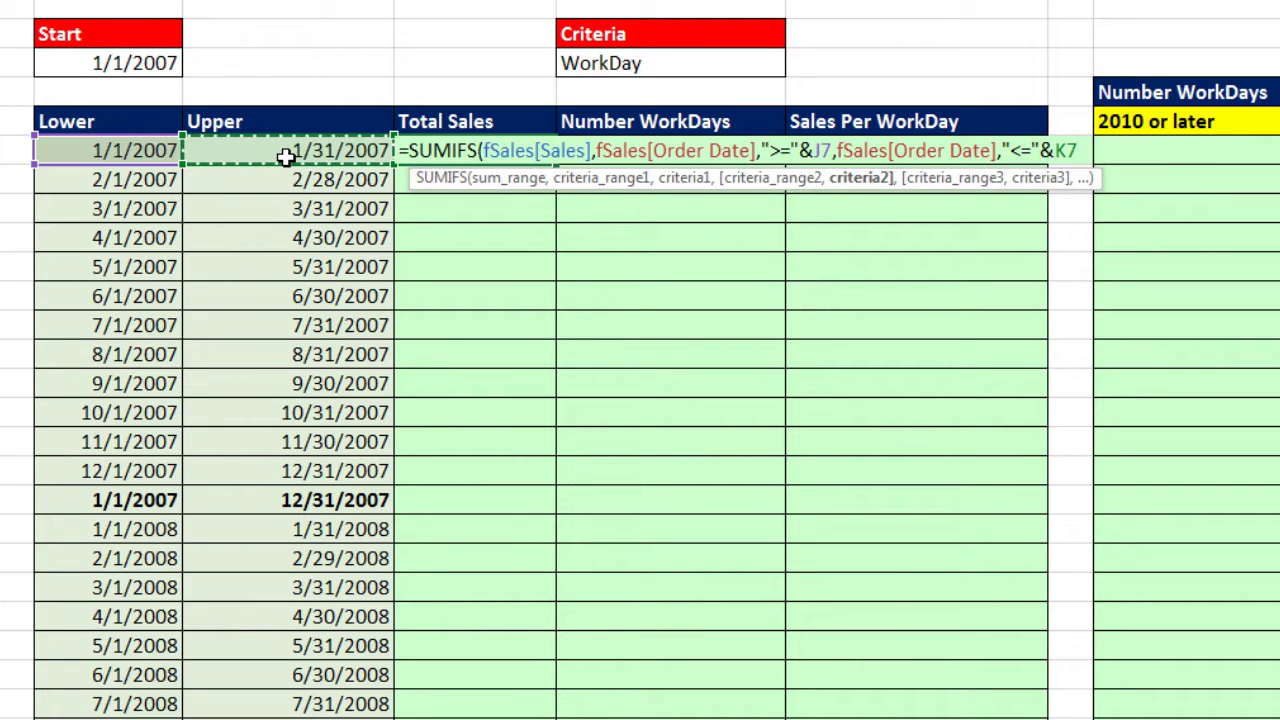
Close and enter the SUMIFS formula in L7, and fill it down the Total Sales column through L46.
{"action": "type", "text": ")"}
{"action": "key", "text": "ctrl+Return"}
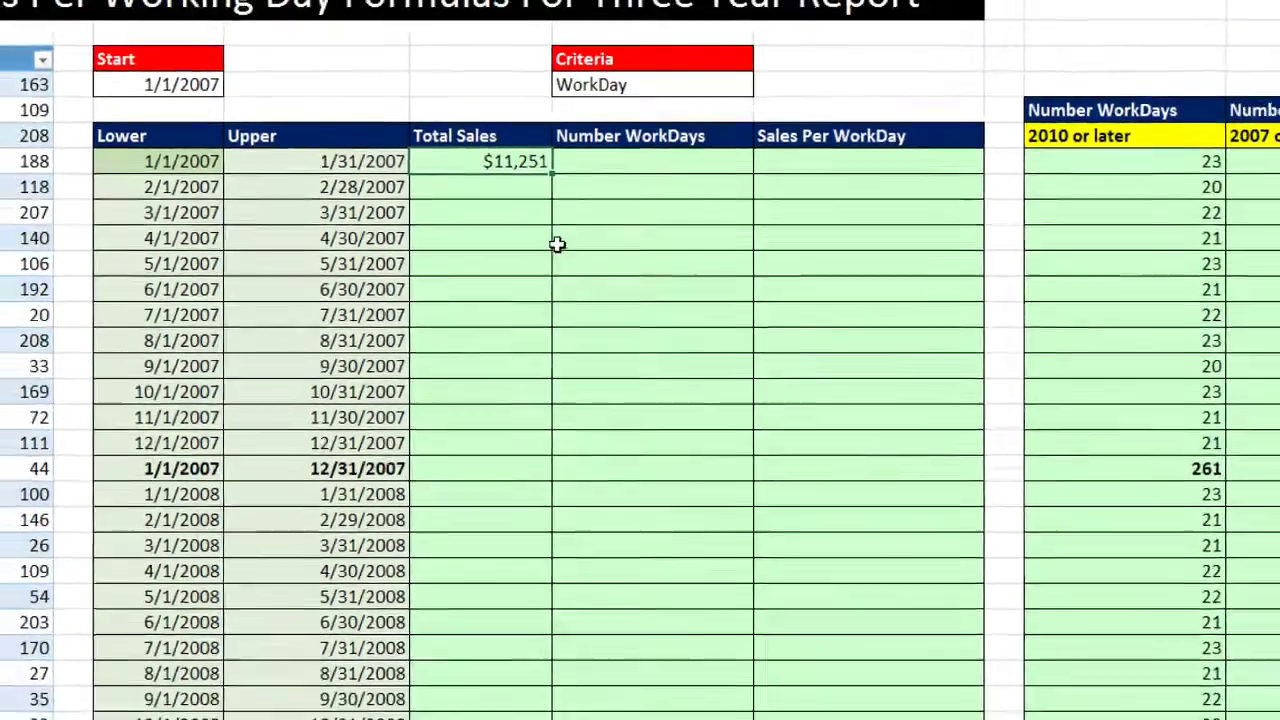
{"action": "double_click", "coordinate": [551, 173]}
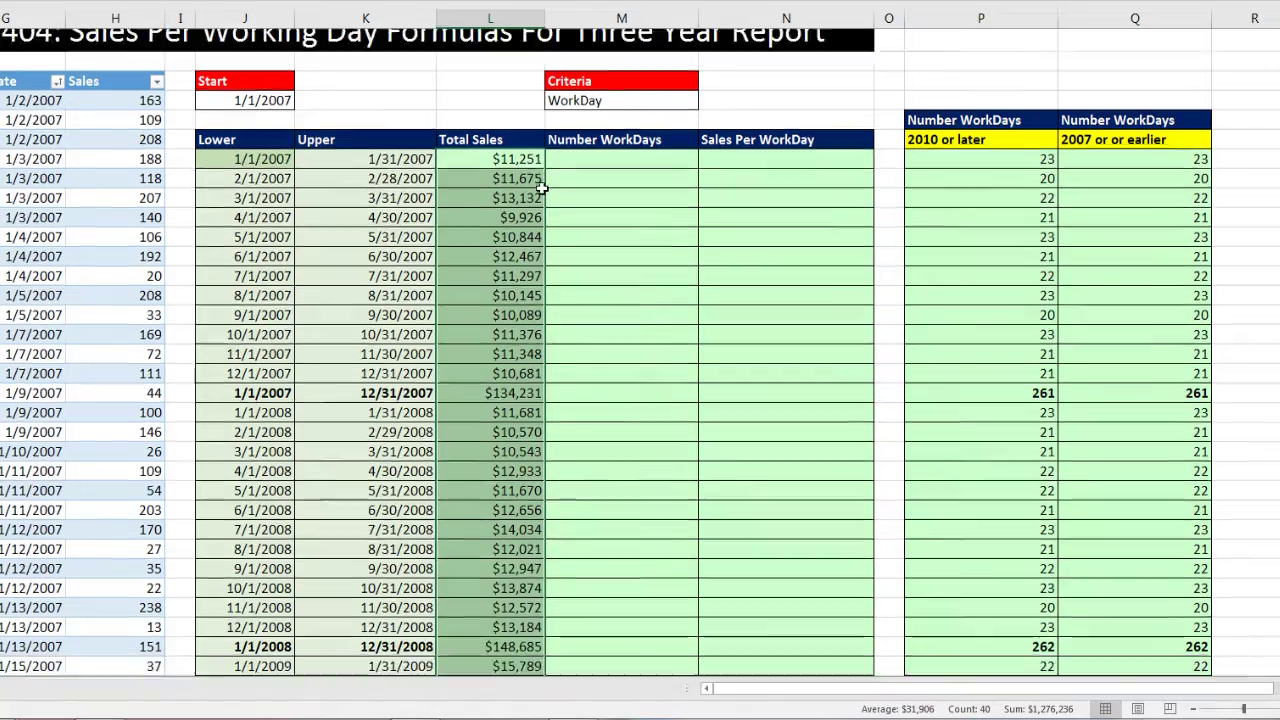
{"action": "scroll", "coordinate": [541, 188], "scroll_direction": "down", "scroll_amount": 5}
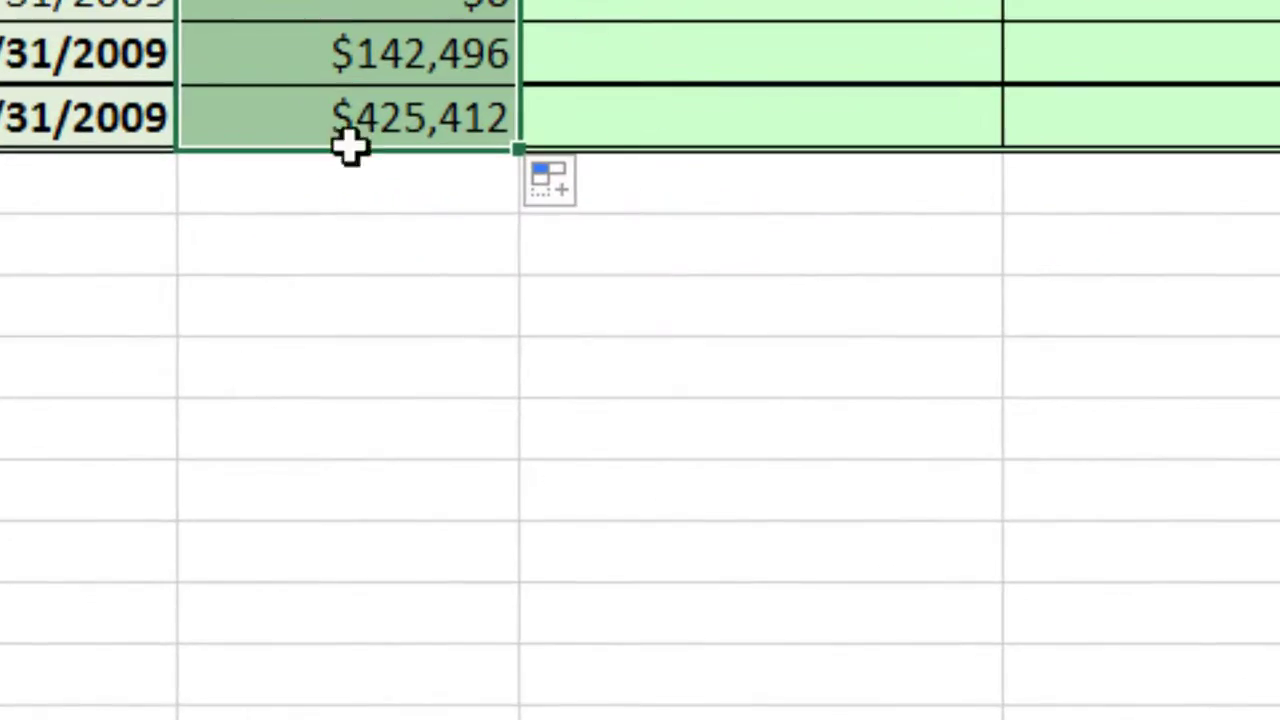
Change the fill of the Total Sales column to Fill Without Formatting.
{"action": "left_click", "coordinate": [562, 190]}
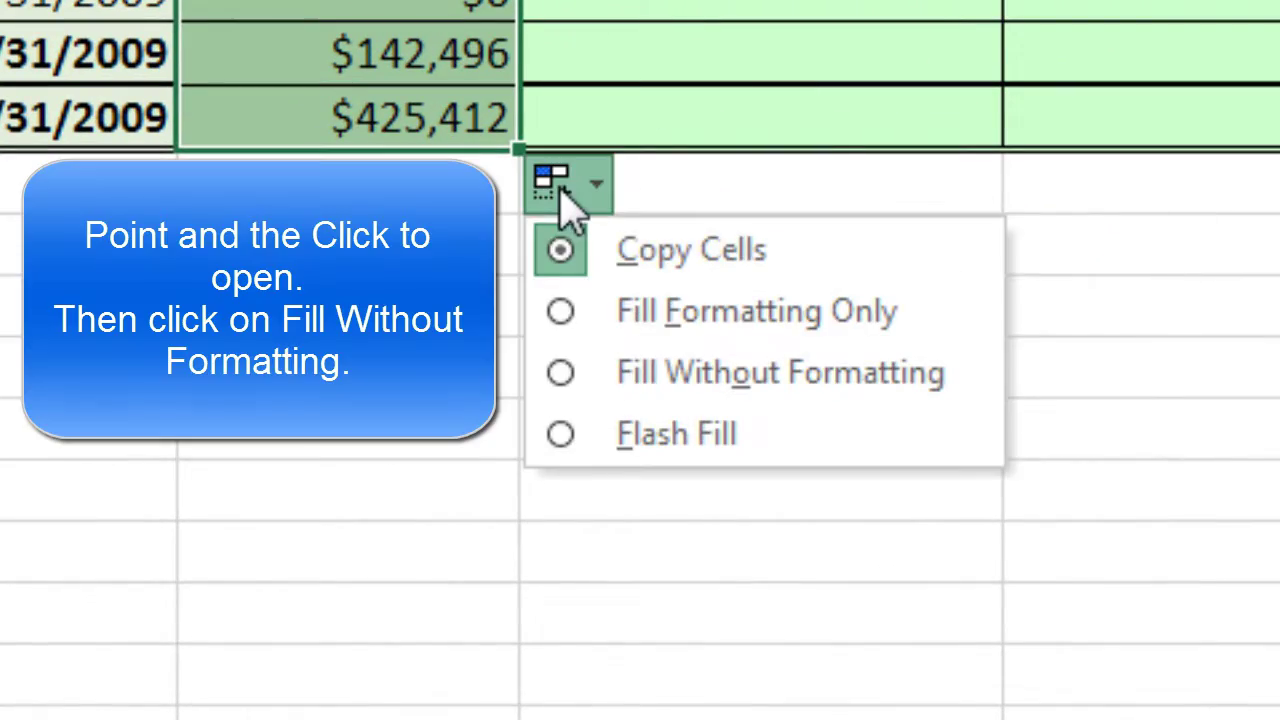
{"action": "left_click", "coordinate": [727, 380]}
{"action": "scroll", "coordinate": [606, 520], "scroll_direction": "down", "scroll_amount": 4}
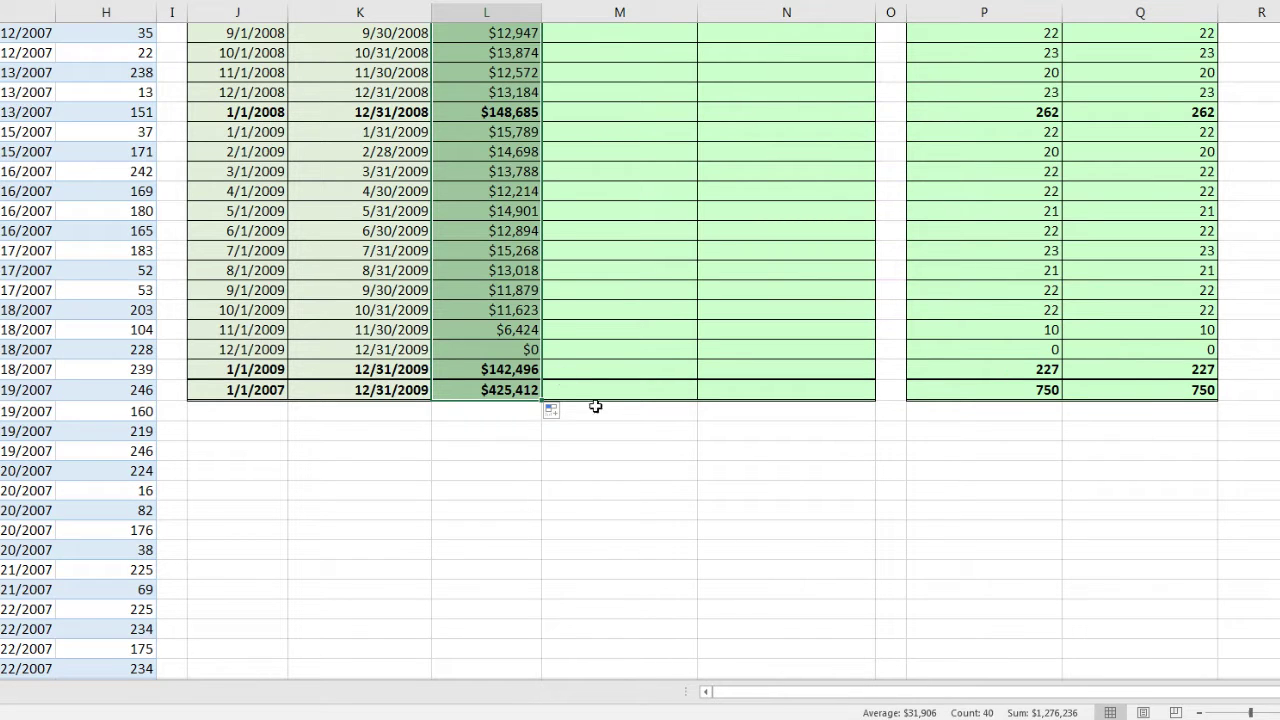
Start a COUNTIFS formula in M7 with dDate[Dates] as the first criteria range.
{"action": "scroll", "coordinate": [657, 404], "scroll_direction": "up", "scroll_amount": 10}
{"action": "left_click", "coordinate": [620, 176]}
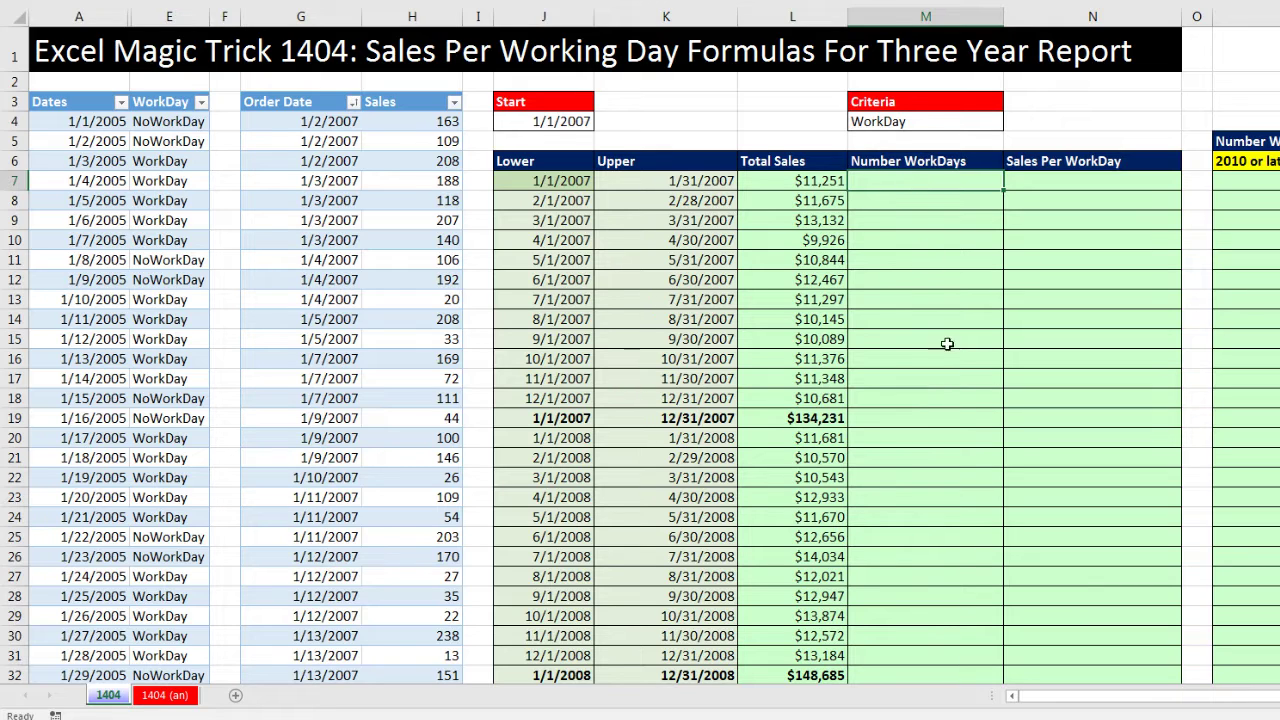
{"action": "type", "text": "=count"}
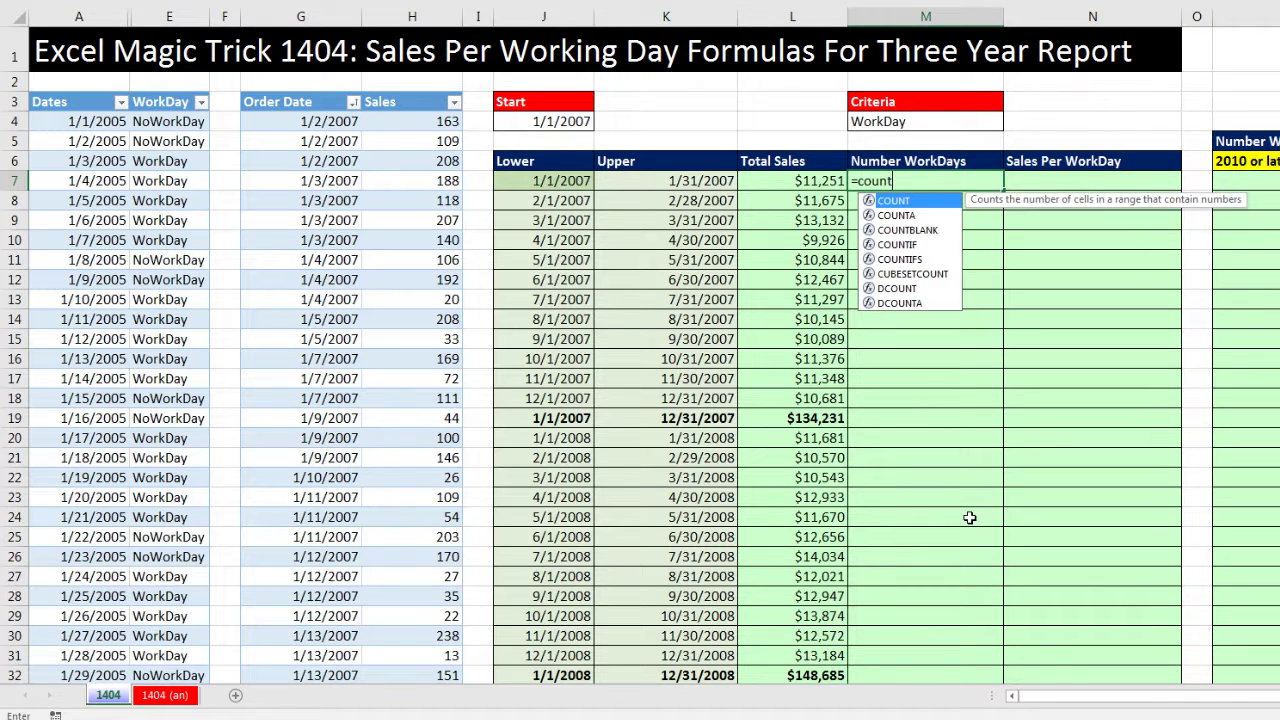
{"action": "type", "text": "ifs"}
{"action": "key", "text": "Tab"}
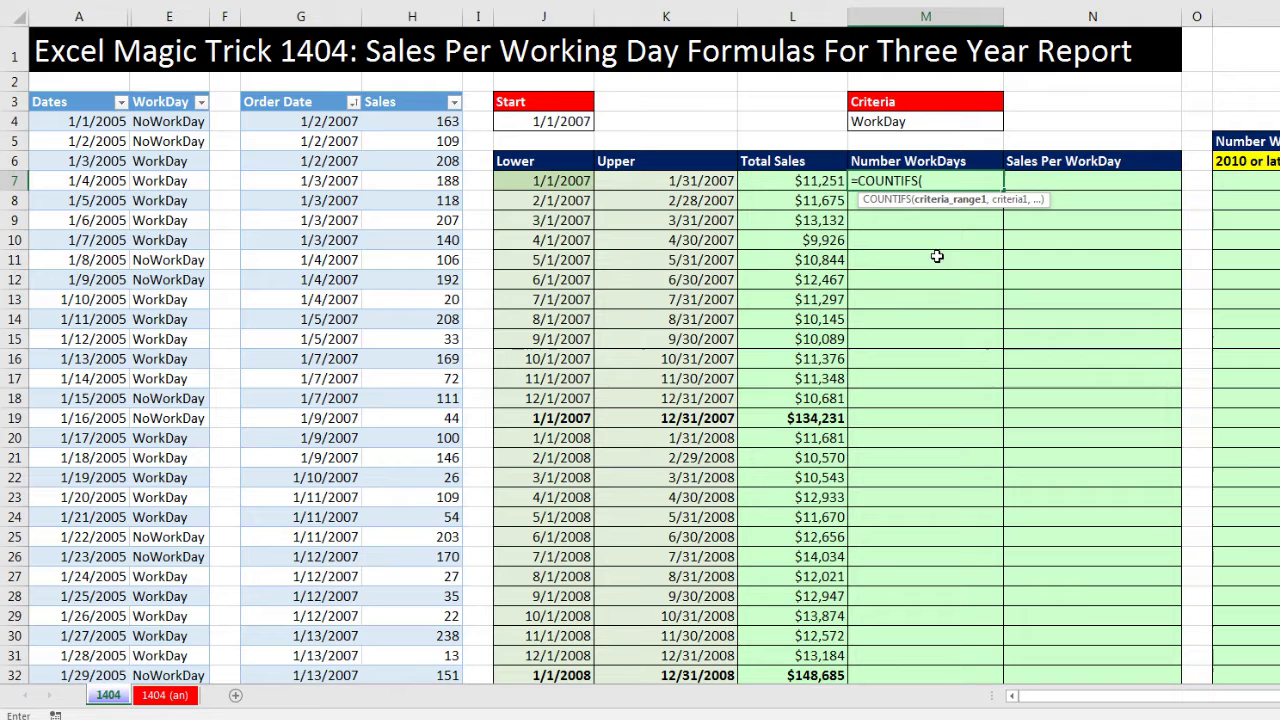
{"action": "left_click", "coordinate": [58, 90]}
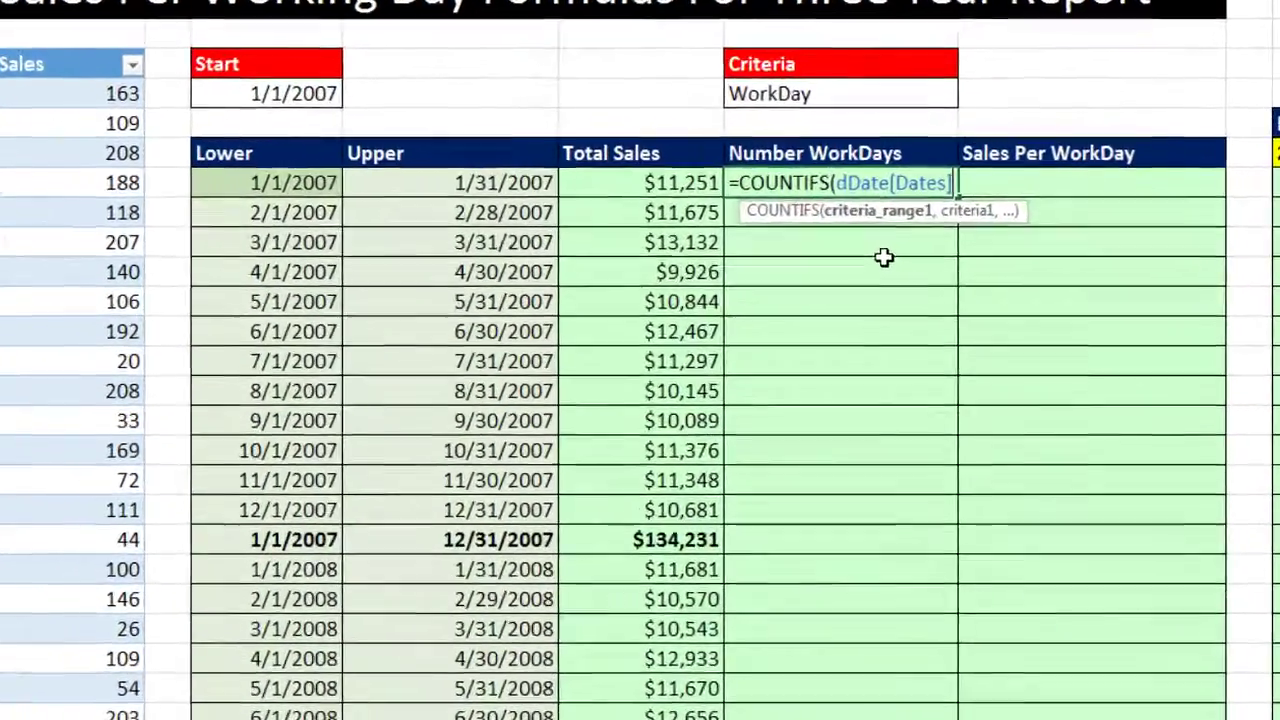
Add the lower date criterion ">="&J7 as criteria1 of the COUNTIFS formula.
{"action": "type", "text": ","}
{"action": "type", "text": "\""}
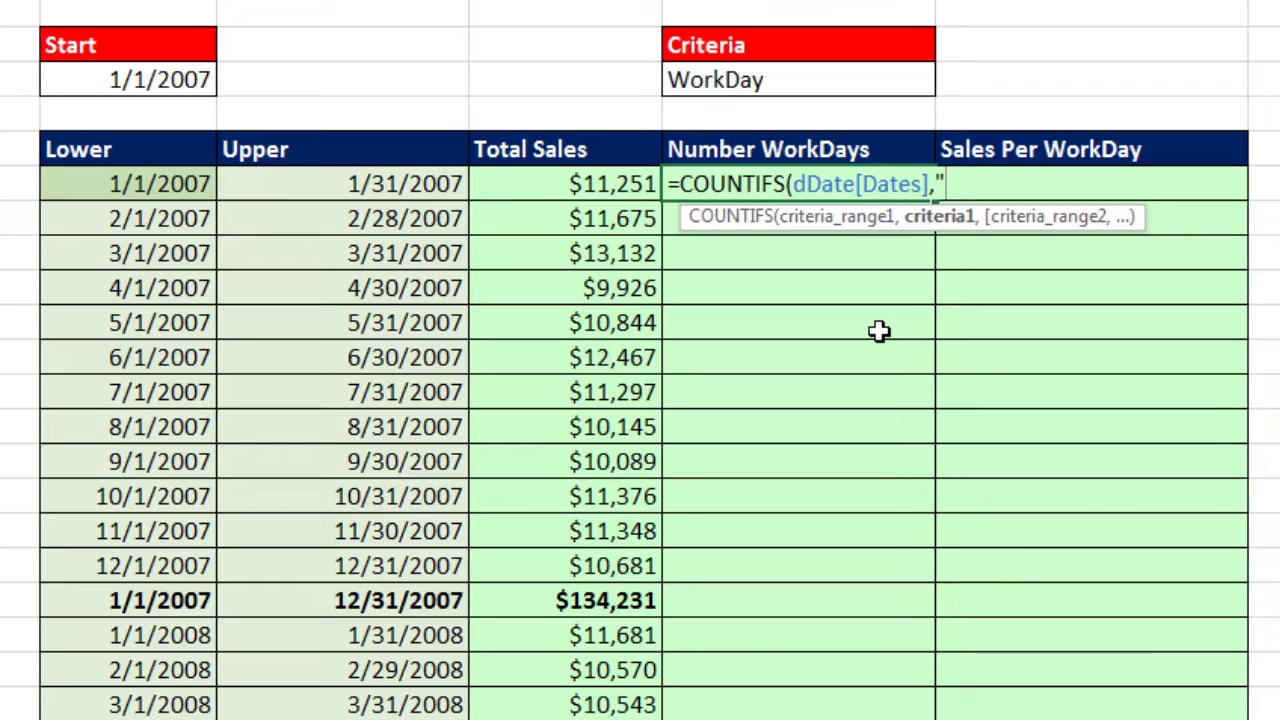
{"action": "type", "text": ">=\"&"}
{"action": "key", "text": "Left"}
{"action": "key", "text": "Left"}
{"action": "key", "text": "Left"}
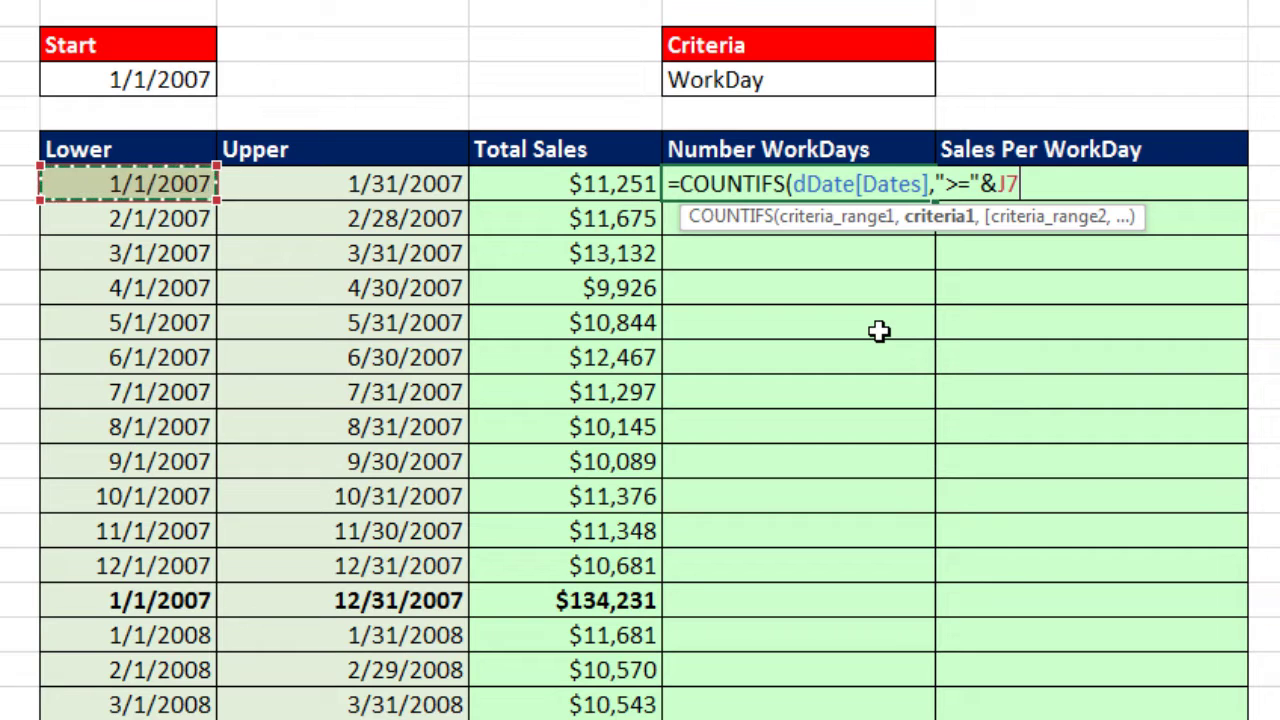
Add dDate[Dates] as the second COUNTIFS criteria range with the upper date criterion "<="&K7.
{"action": "type", "text": ","}
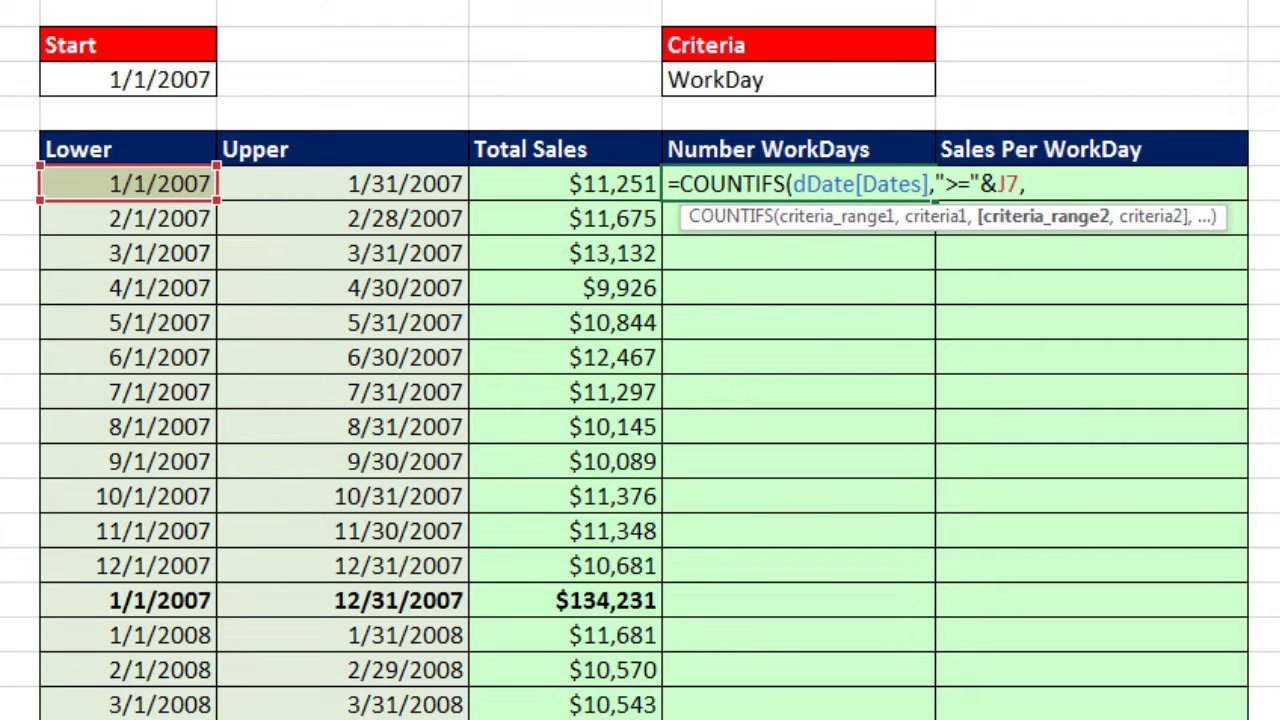
{"action": "type", "text": "dDate[Dates],"}
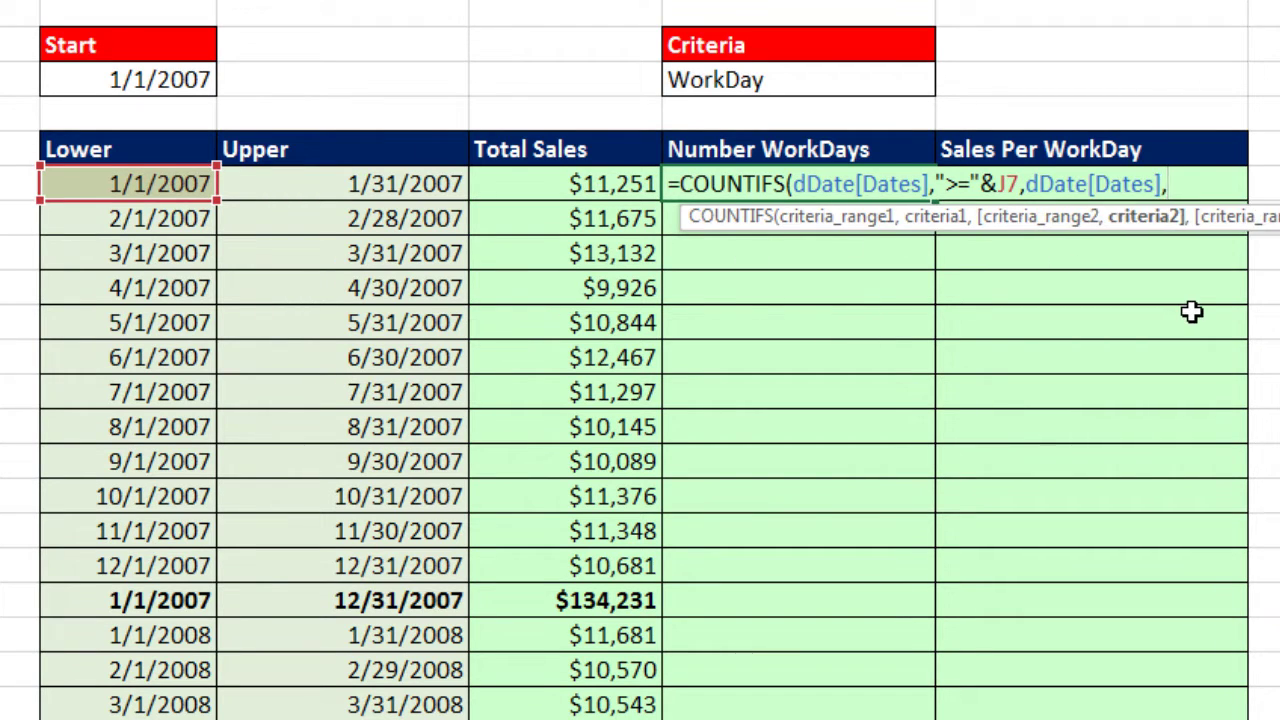
{"action": "type", "text": "\"<=\"&"}
{"action": "left_click", "coordinate": [393, 181]}
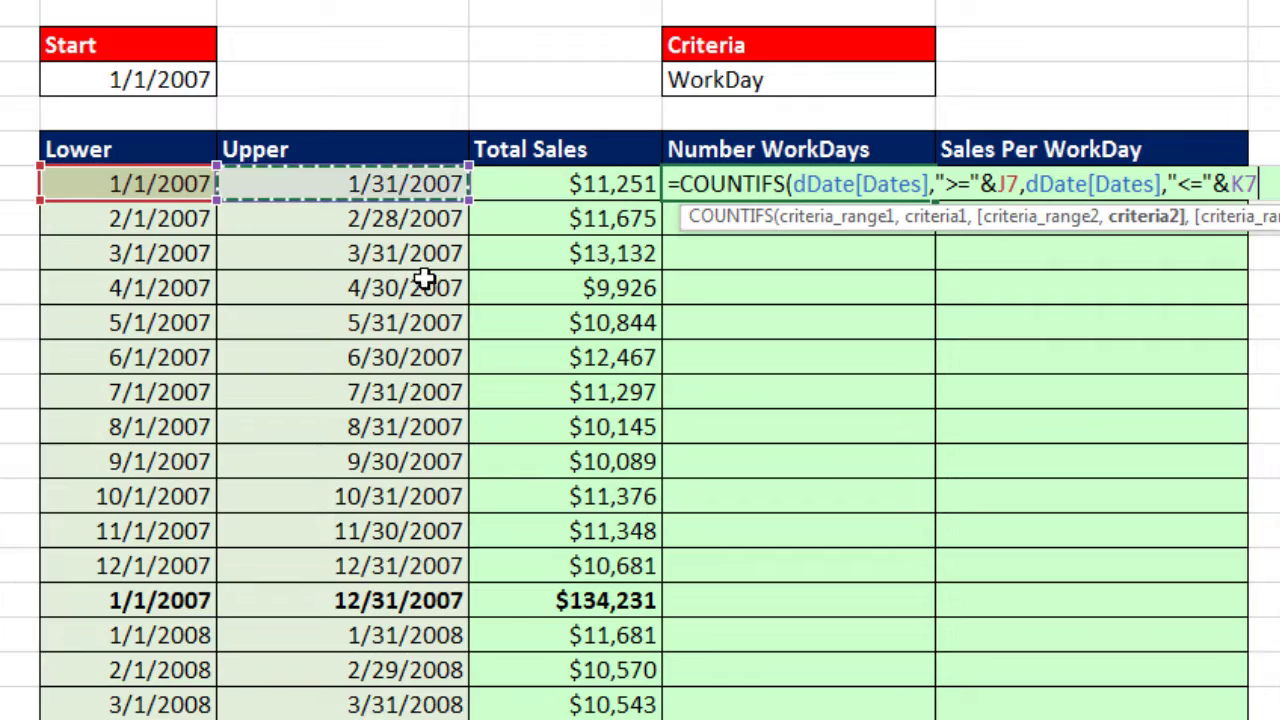
Add dDate[WorkDay] as the third COUNTIFS criteria range with the absolute reference $M$4 as its criterion.
{"action": "type", "text": ","}
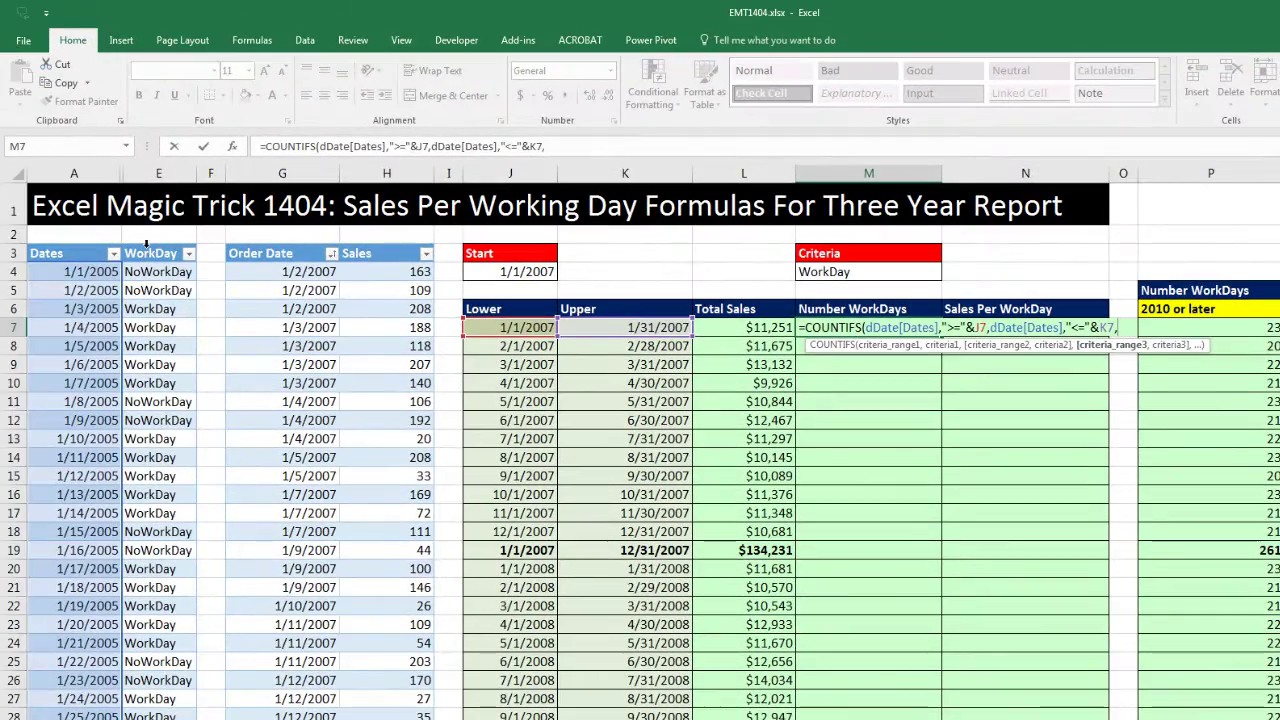
{"action": "left_click", "coordinate": [146, 244]}
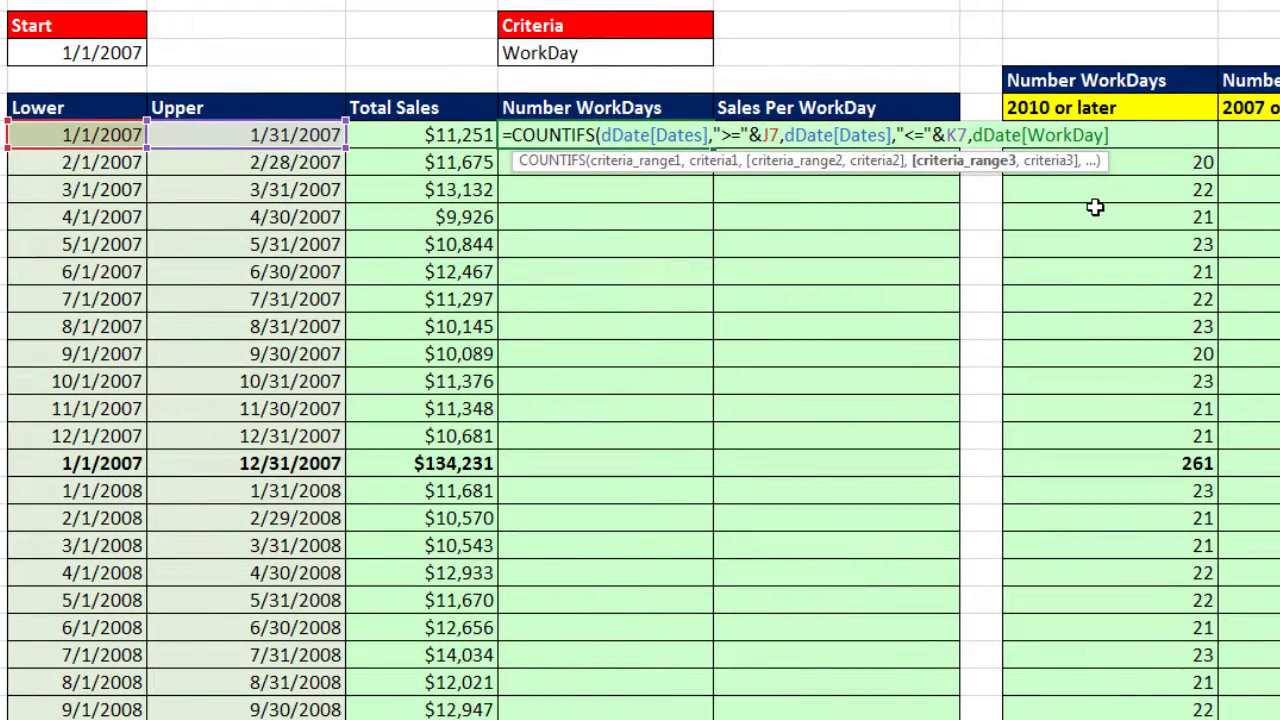
{"action": "type", "text": ","}
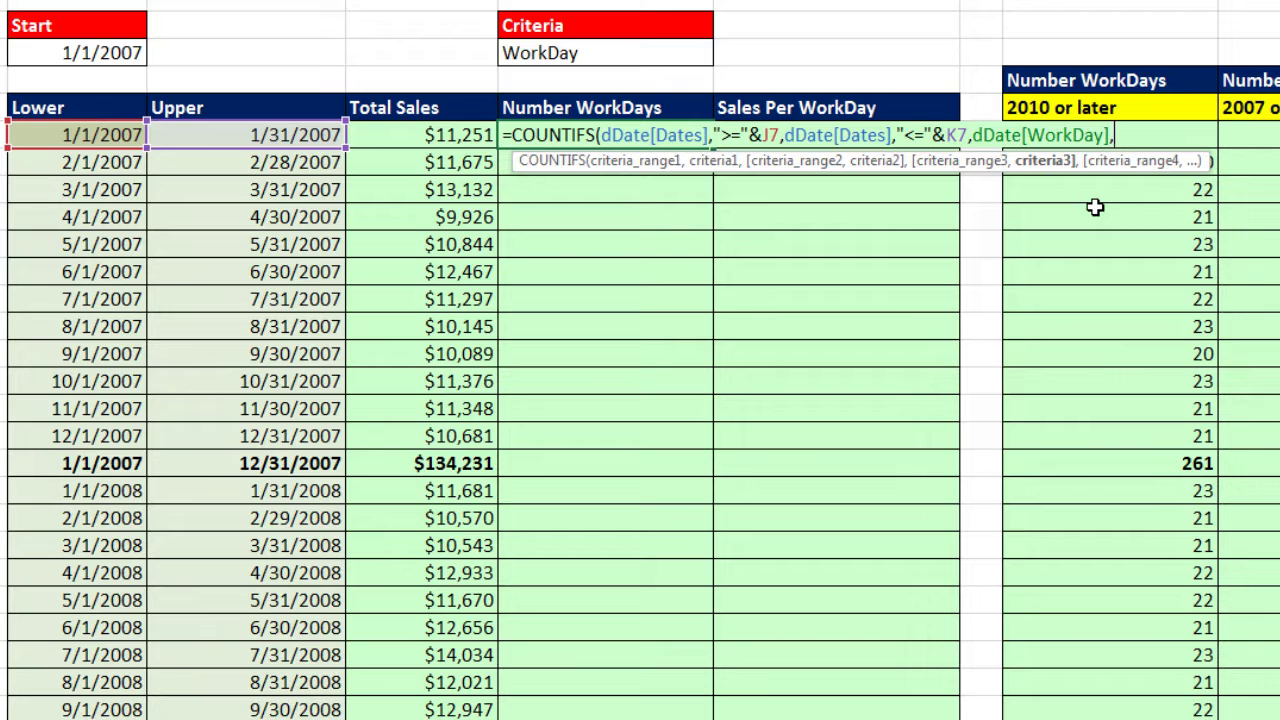
{"action": "left_click", "coordinate": [543, 55]}
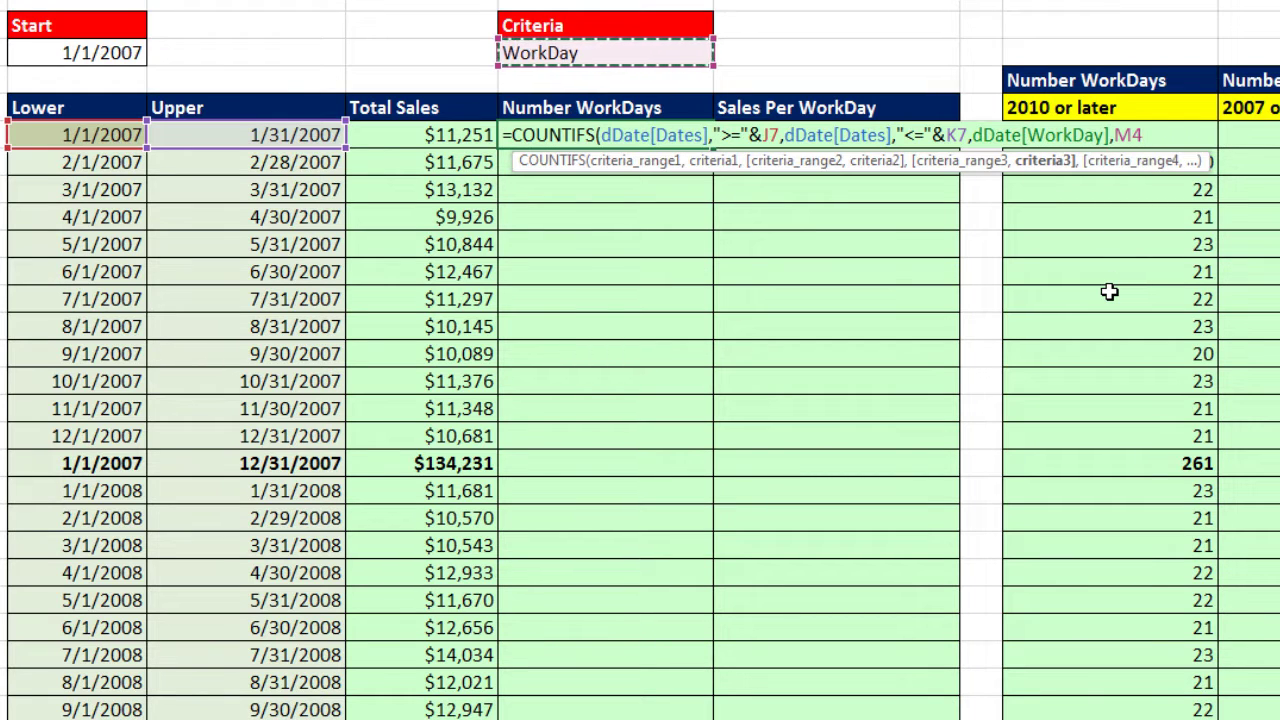
{"action": "key", "text": "F4"}
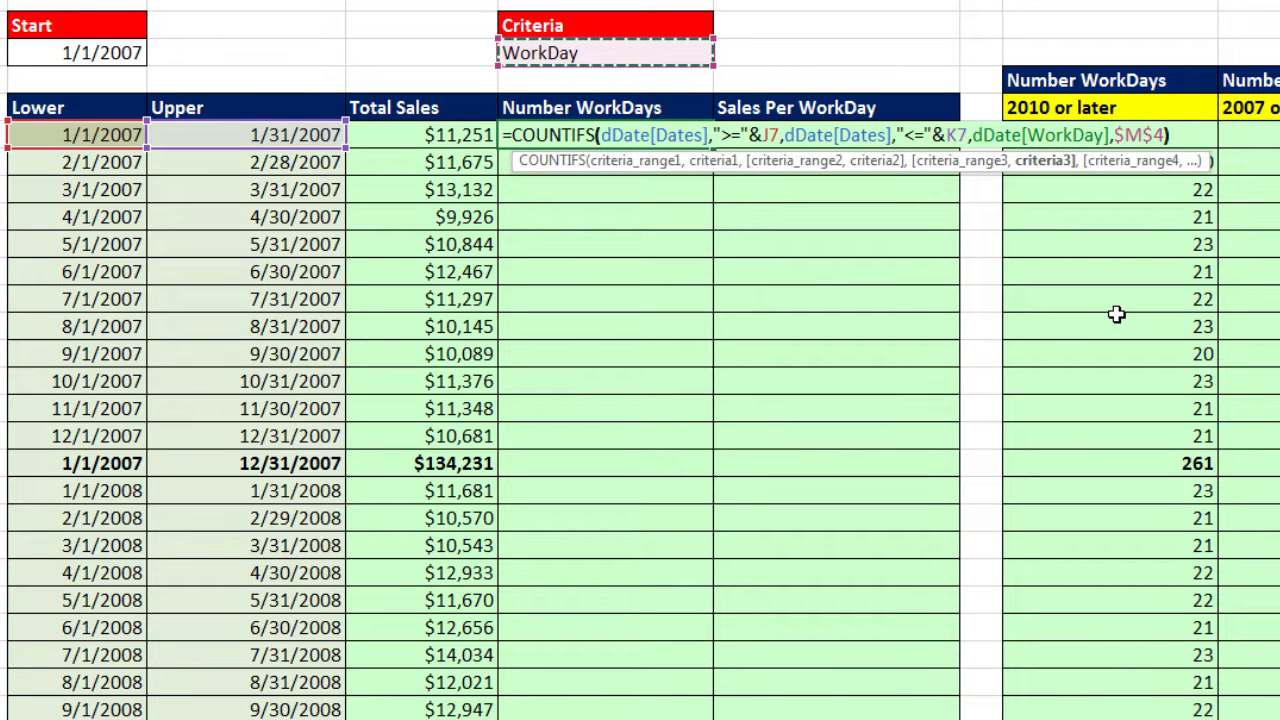
Enter the COUNTIFS formula in M7 and fill it down the Number WorkDays column through M46 without formatting.
{"action": "key", "text": "ctrl+Return"}
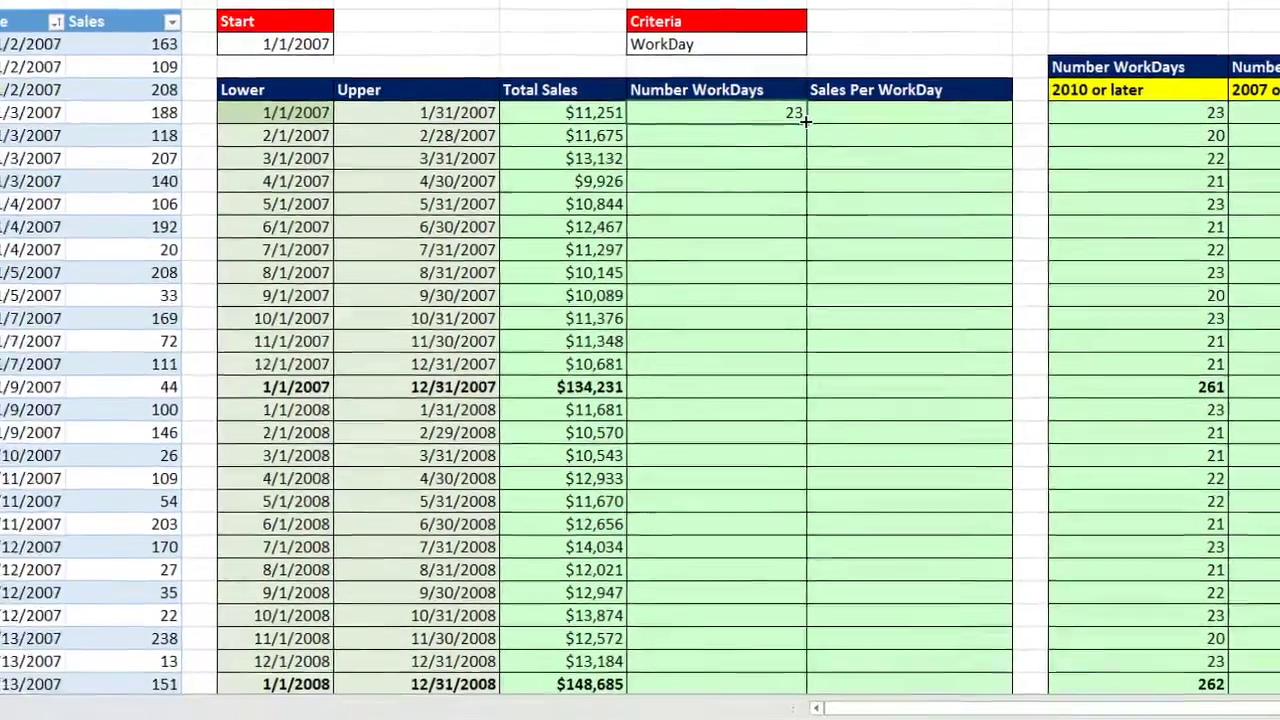
{"action": "double_click", "coordinate": [714, 148]}
{"action": "scroll", "coordinate": [722, 400], "scroll_direction": "down", "scroll_amount": 5}
{"action": "scroll", "coordinate": [829, 352], "scroll_direction": "down", "scroll_amount": 4}
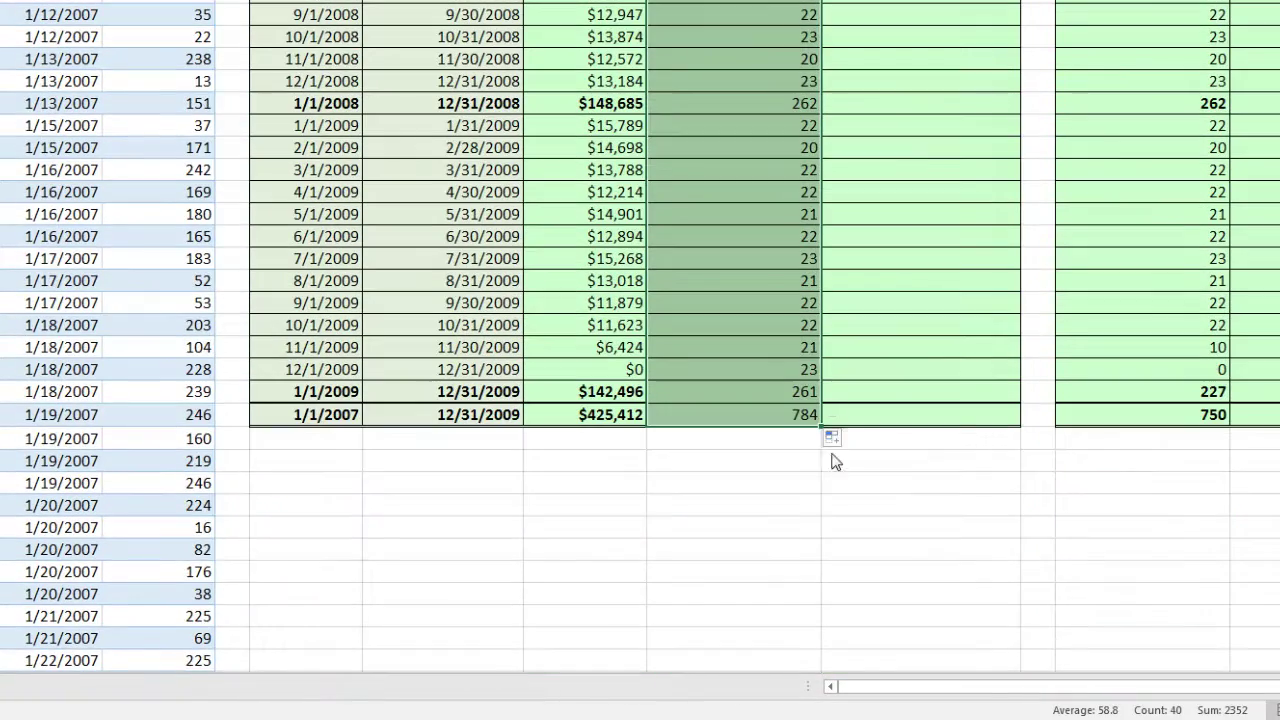
{"action": "left_click", "coordinate": [834, 437]}
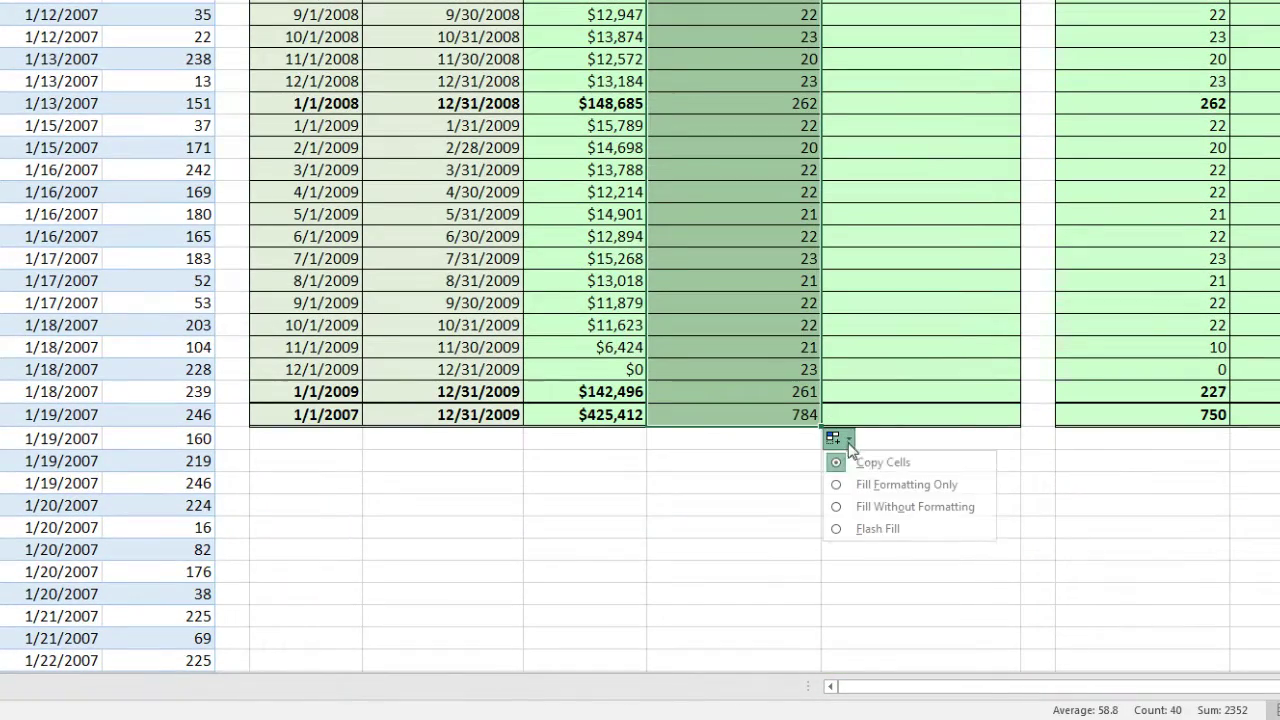
{"action": "left_click", "coordinate": [880, 506]}
{"action": "scroll", "coordinate": [883, 500], "scroll_direction": "up", "scroll_amount": 6}
{"action": "scroll", "coordinate": [890, 492], "scroll_direction": "down", "scroll_amount": 3}
{"action": "scroll", "coordinate": [895, 490], "scroll_direction": "down", "scroll_amount": 2}
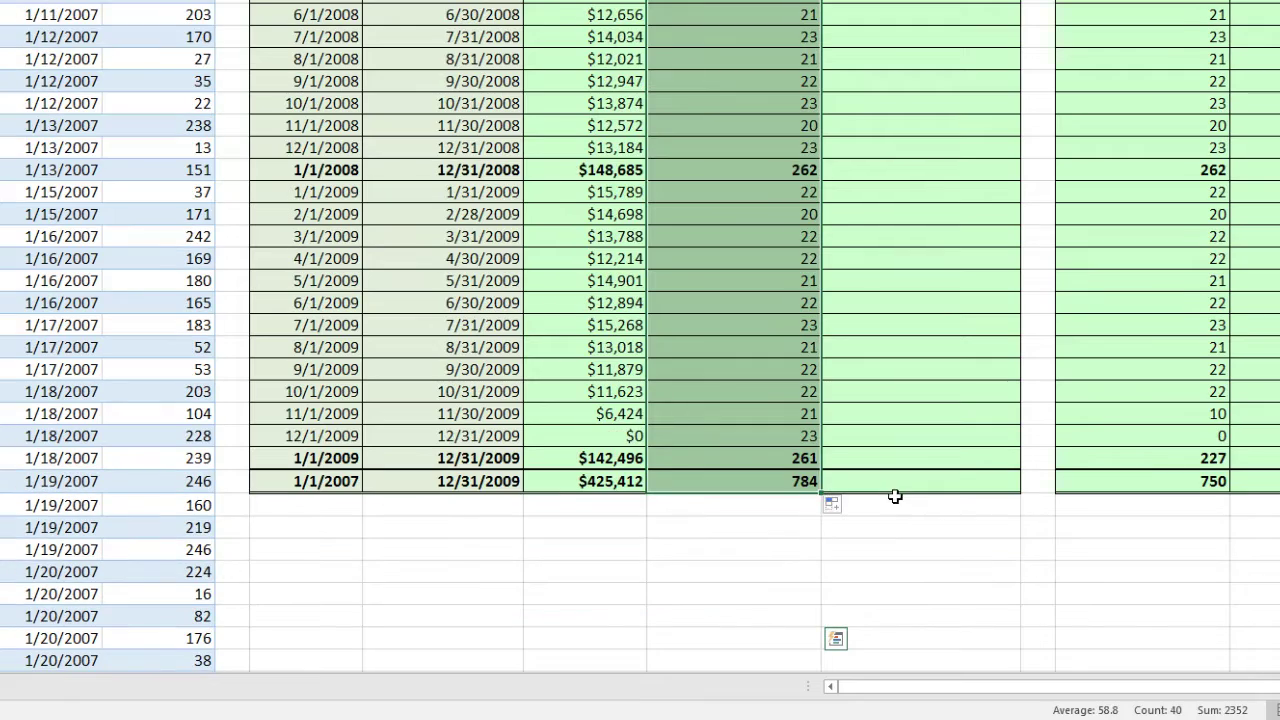
In the COUNTIFS formula in M43, replace the upper date reference K43 with a MAXIFS function.
{"action": "left_click", "coordinate": [740, 418]}
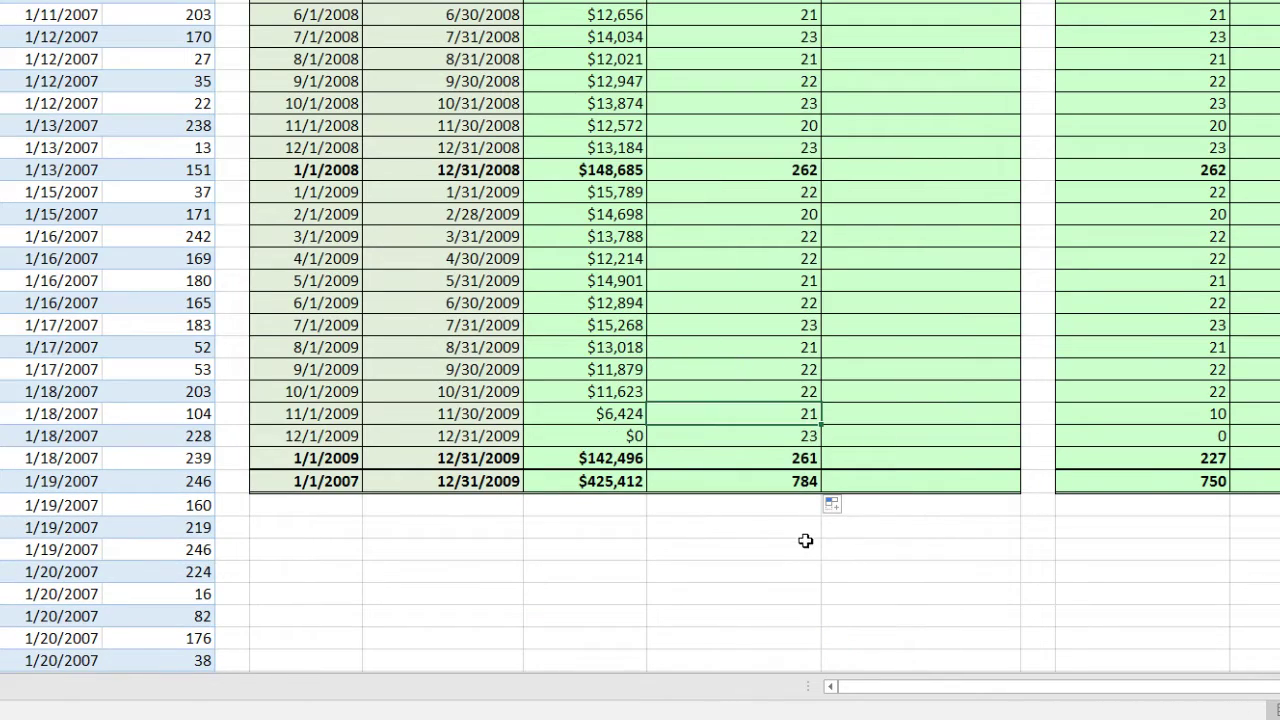
{"action": "scroll", "coordinate": [806, 540], "scroll_direction": "down", "scroll_amount": 1}
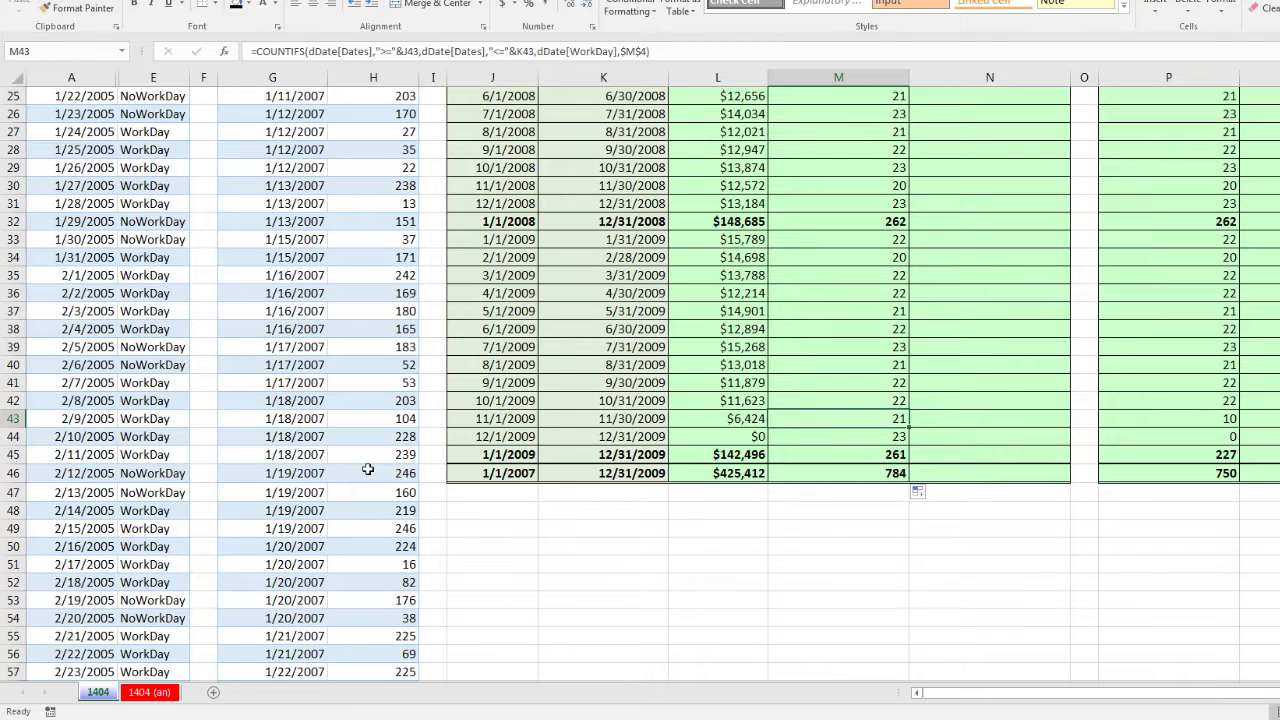
{"action": "left_click_drag", "start_coordinate": [520, 420], "coordinate": [608, 425]}
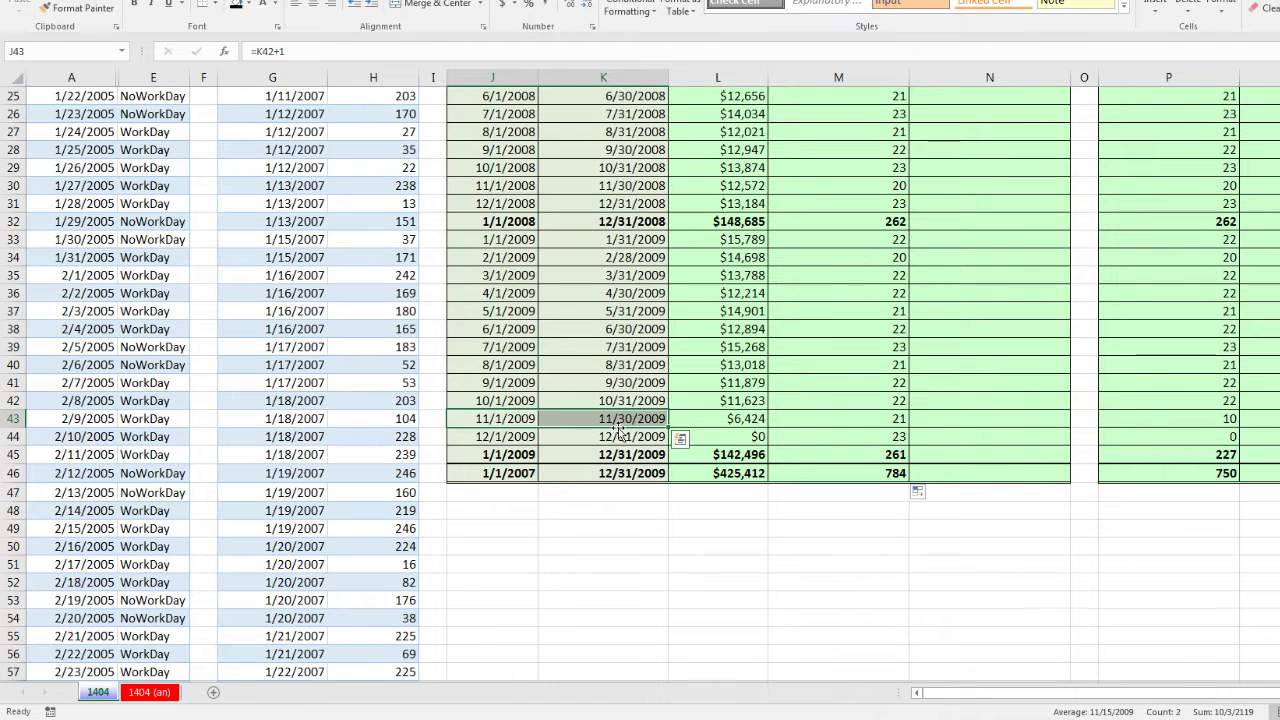
{"action": "double_click", "coordinate": [881, 421]}
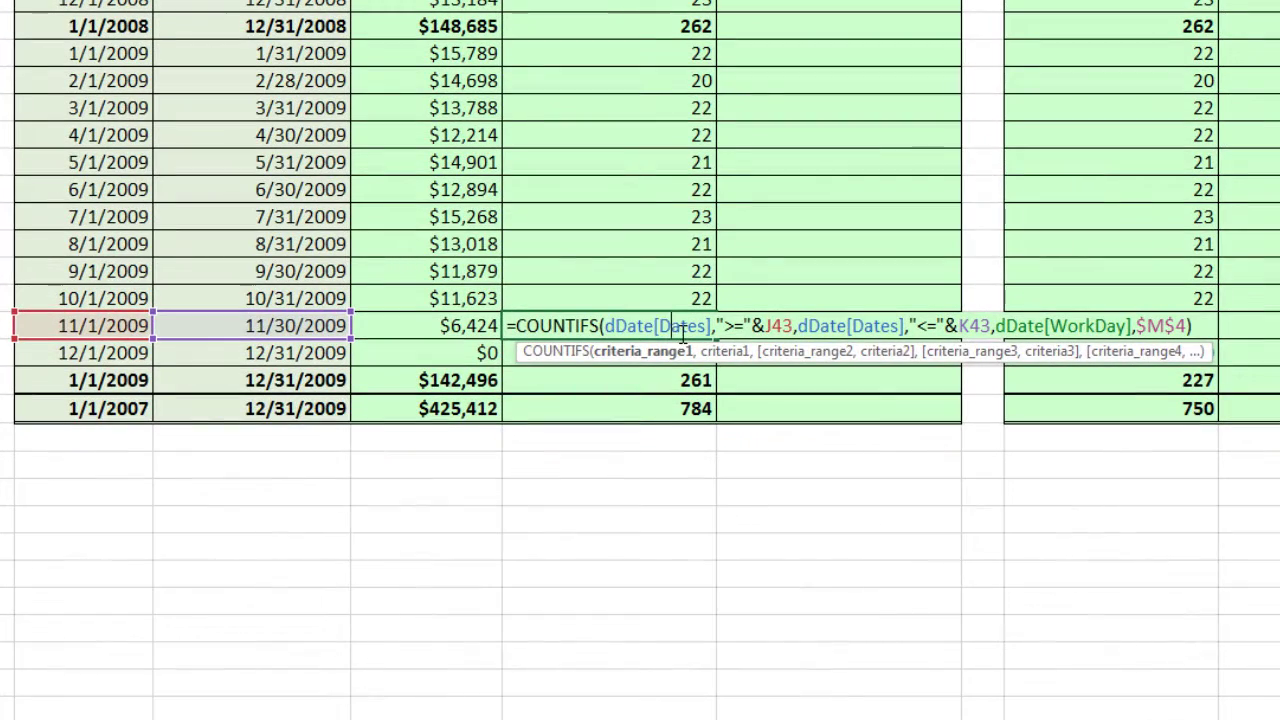
{"action": "double_click", "coordinate": [984, 328]}
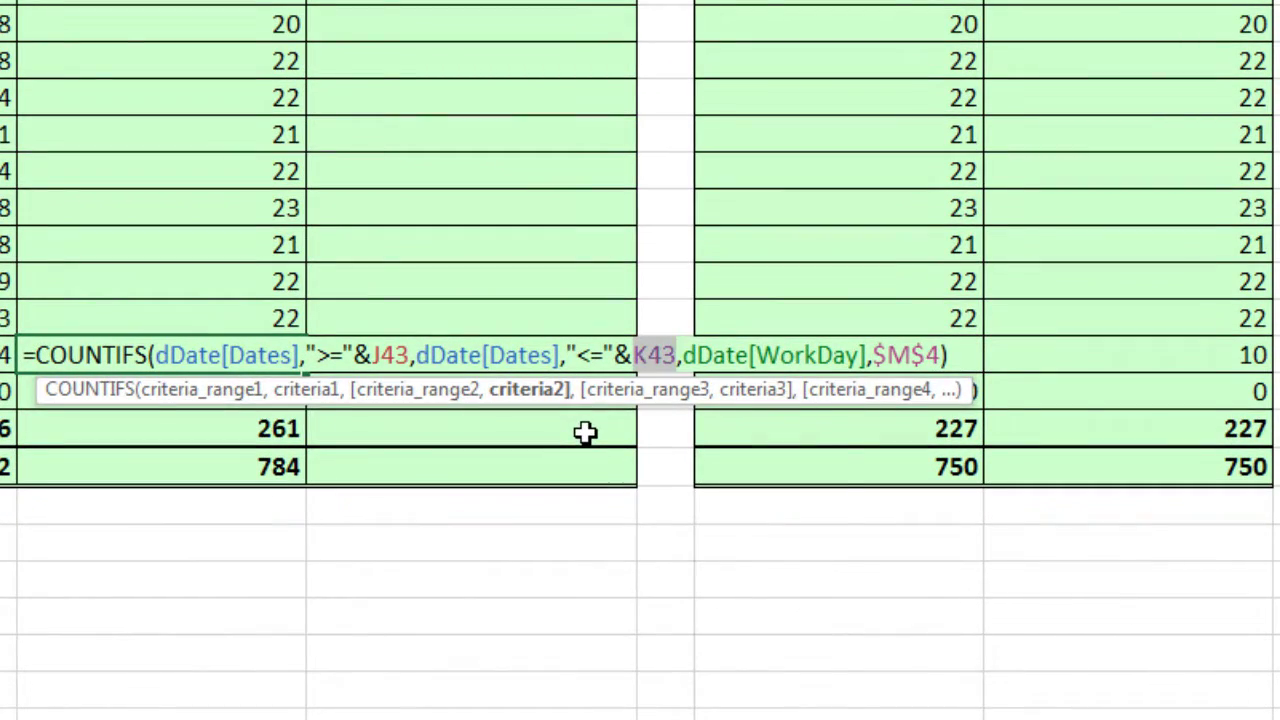
{"action": "type", "text": "maxifs"}
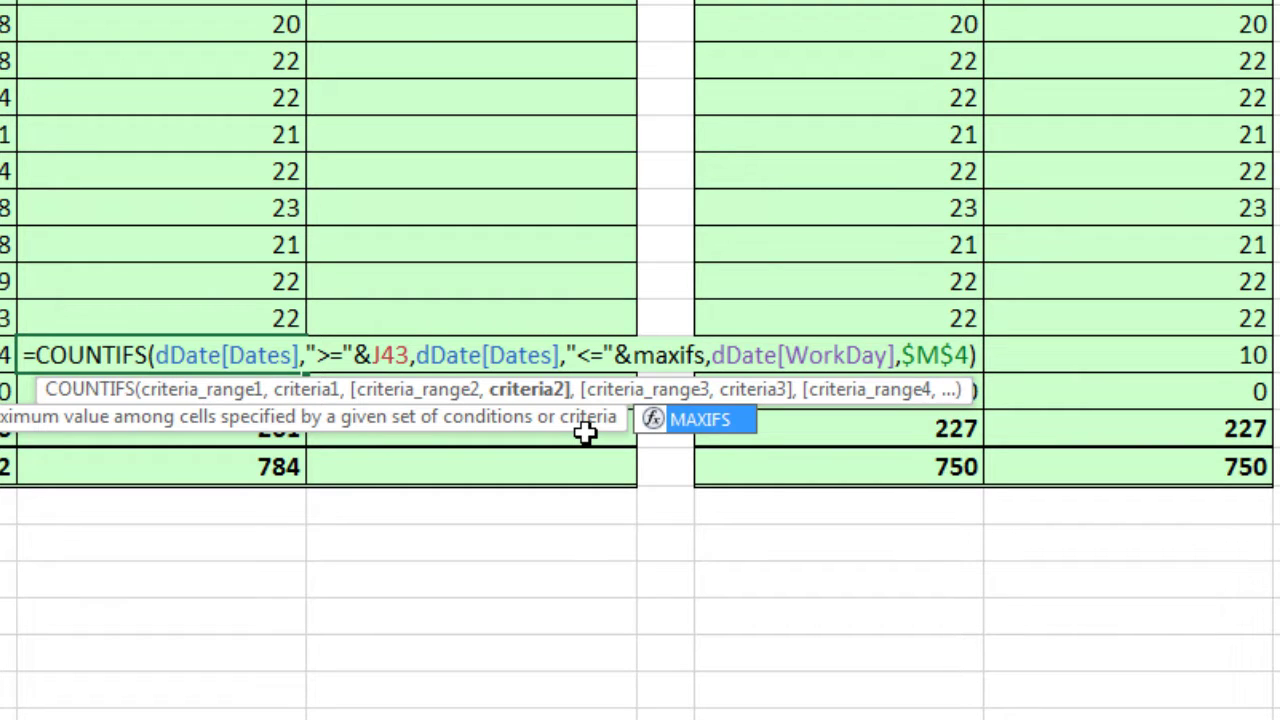
{"action": "key", "text": "Tab"}
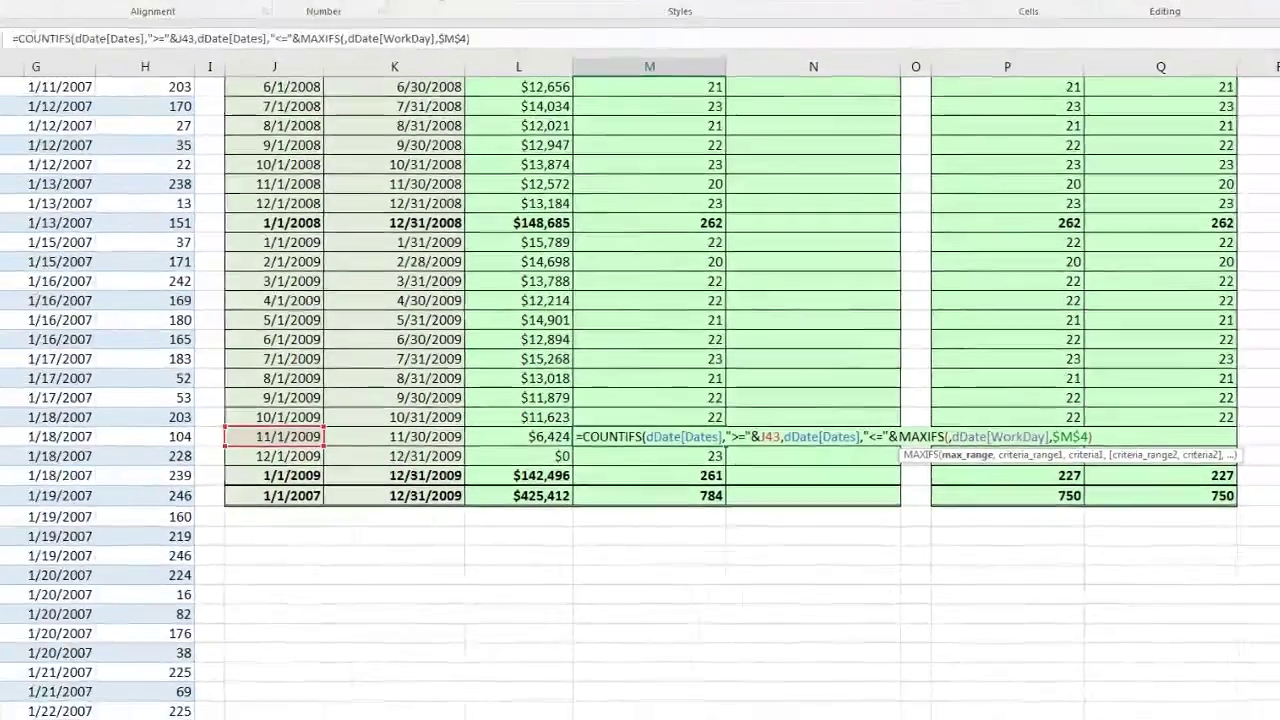
Set fSales[Order Date] as the max_range of the MAXIFS function.
{"action": "scroll", "coordinate": [34, 153], "scroll_direction": "up", "scroll_amount": 8}
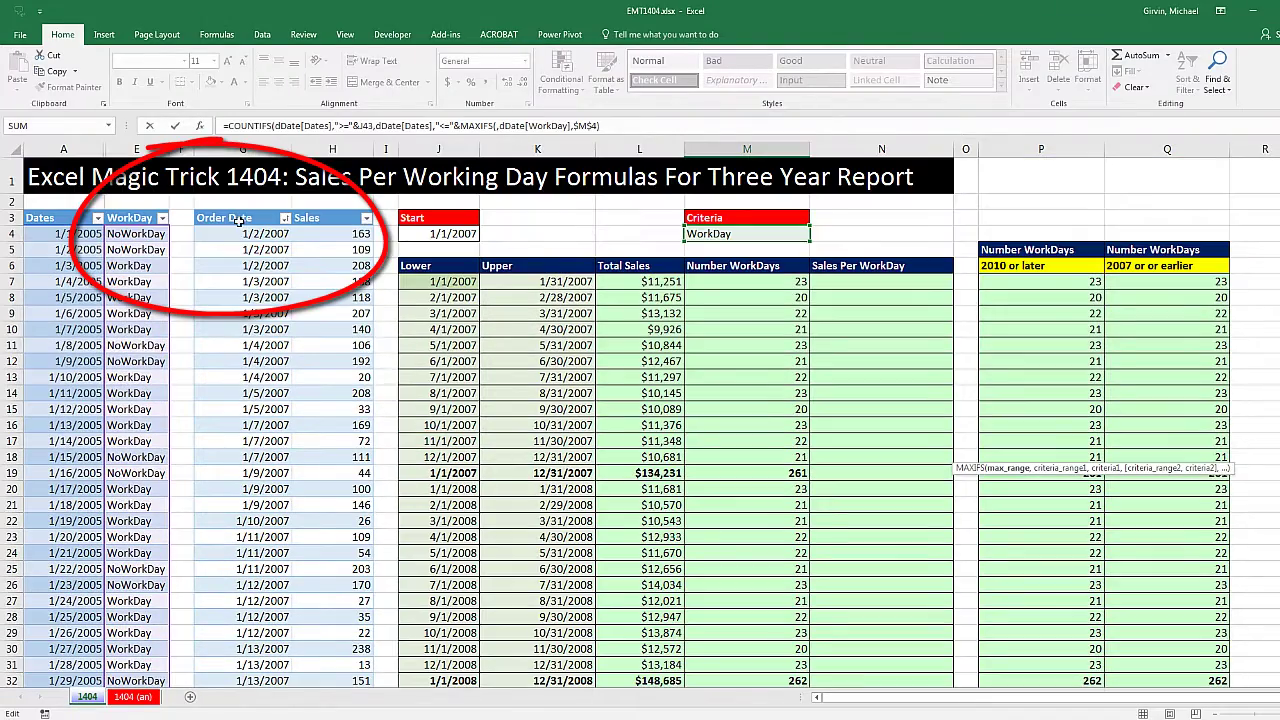
{"action": "left_click", "coordinate": [238, 210]}
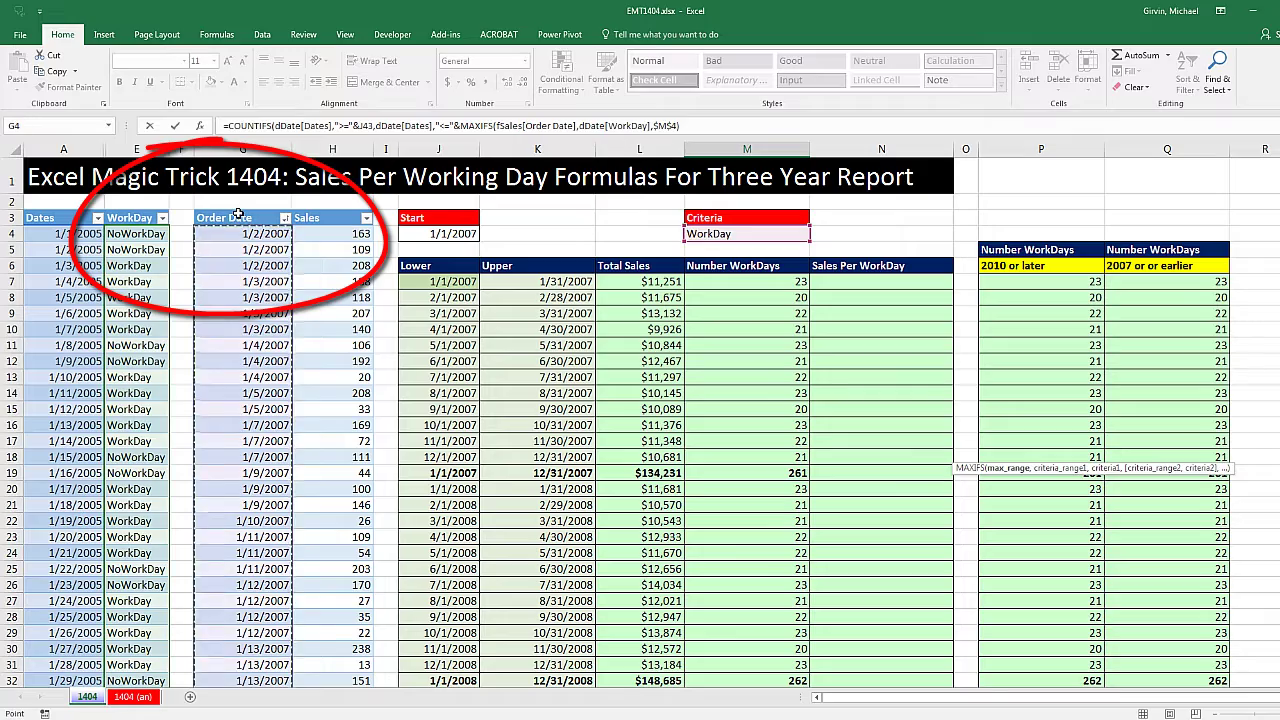
{"action": "scroll", "coordinate": [662, 406], "scroll_direction": "down", "scroll_amount": 7}
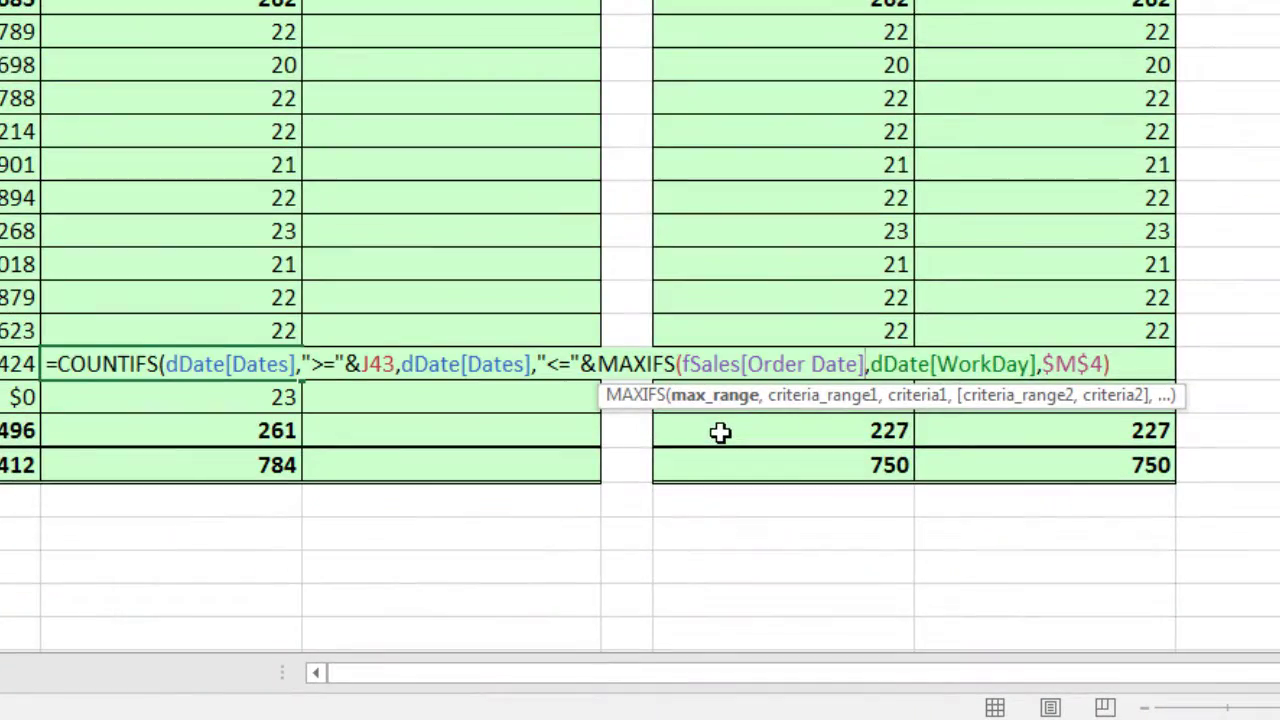
{"action": "scroll", "coordinate": [720, 432], "scroll_direction": "down", "scroll_amount": 1}
{"action": "type", "text": ","}
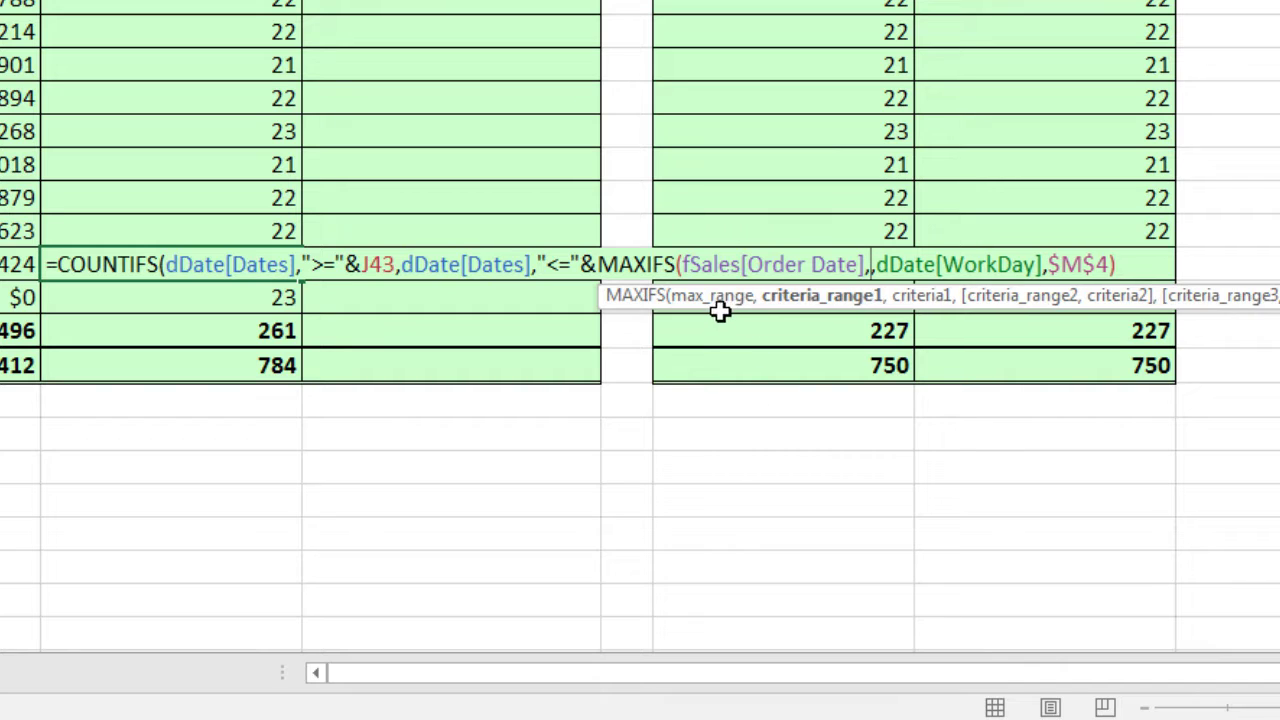
Copy fSales[Order Date] from max_range into criteria_range1 of the MAXIFS function, followed by a comma.
{"action": "left_click", "coordinate": [709, 306]}
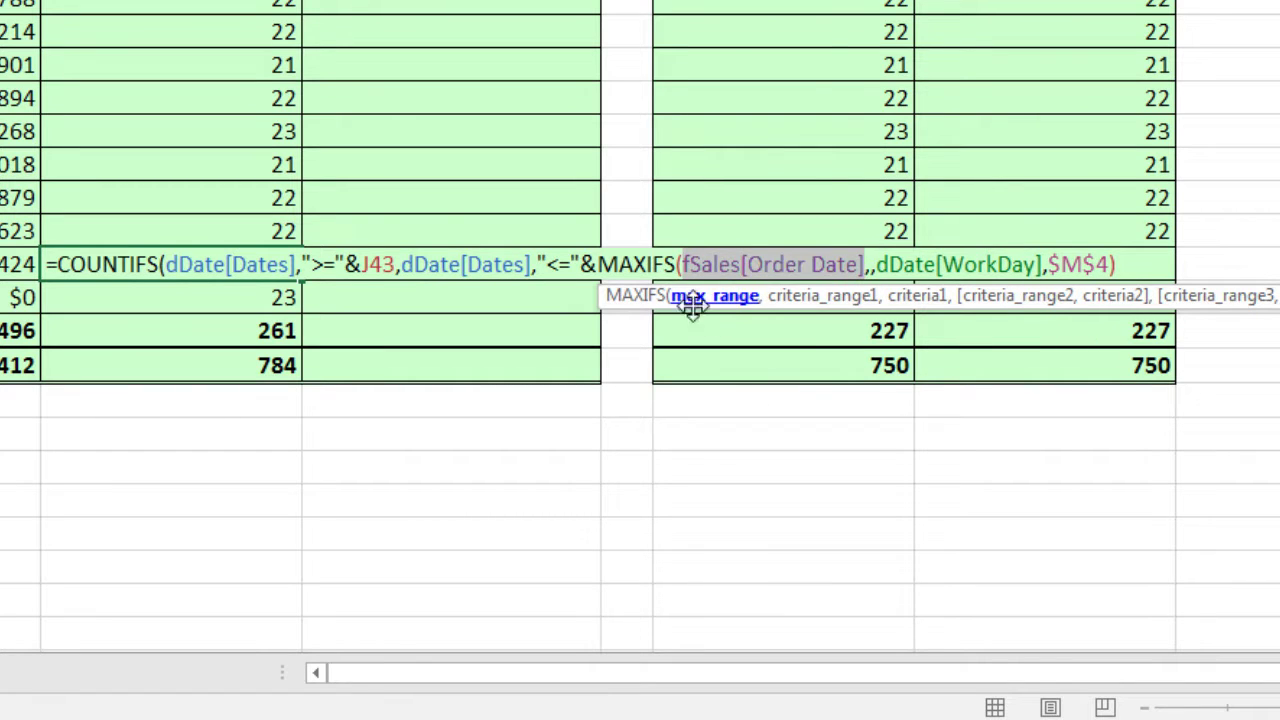
{"action": "key", "text": "ctrl+c"}
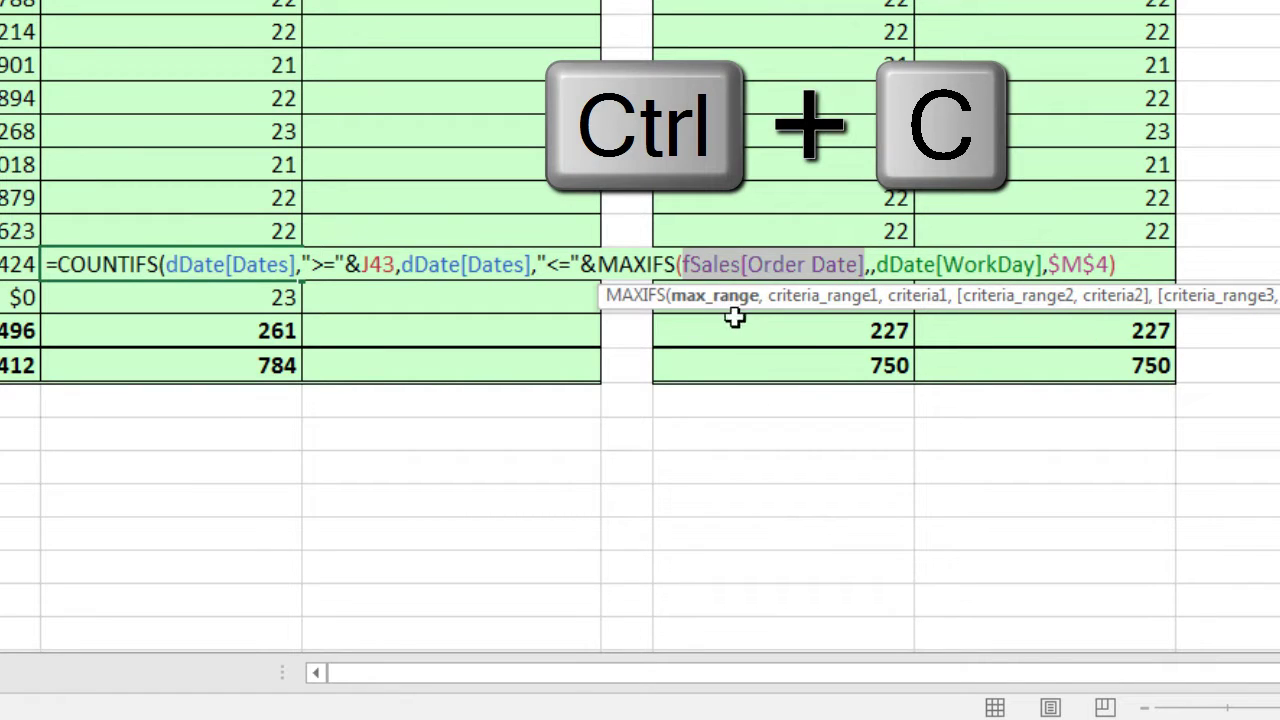
{"action": "left_click", "coordinate": [798, 305]}
{"action": "key", "text": "ctrl+v"}
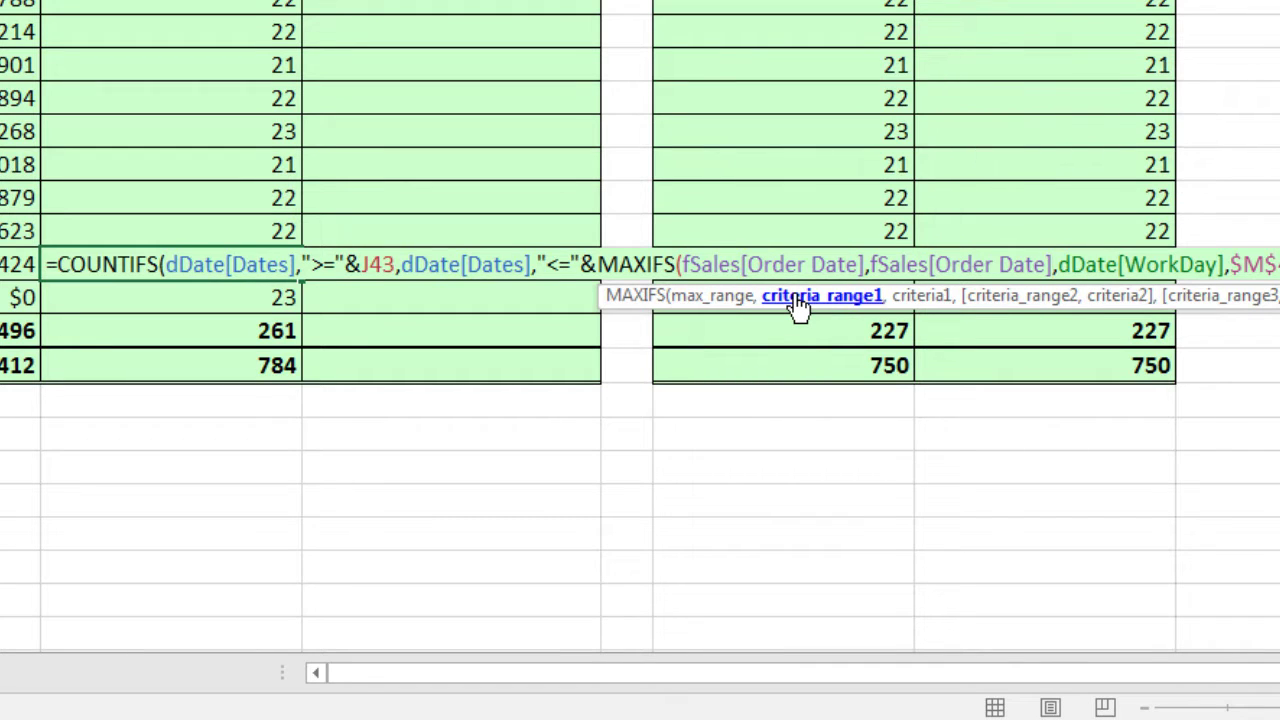
{"action": "type", "text": ","}
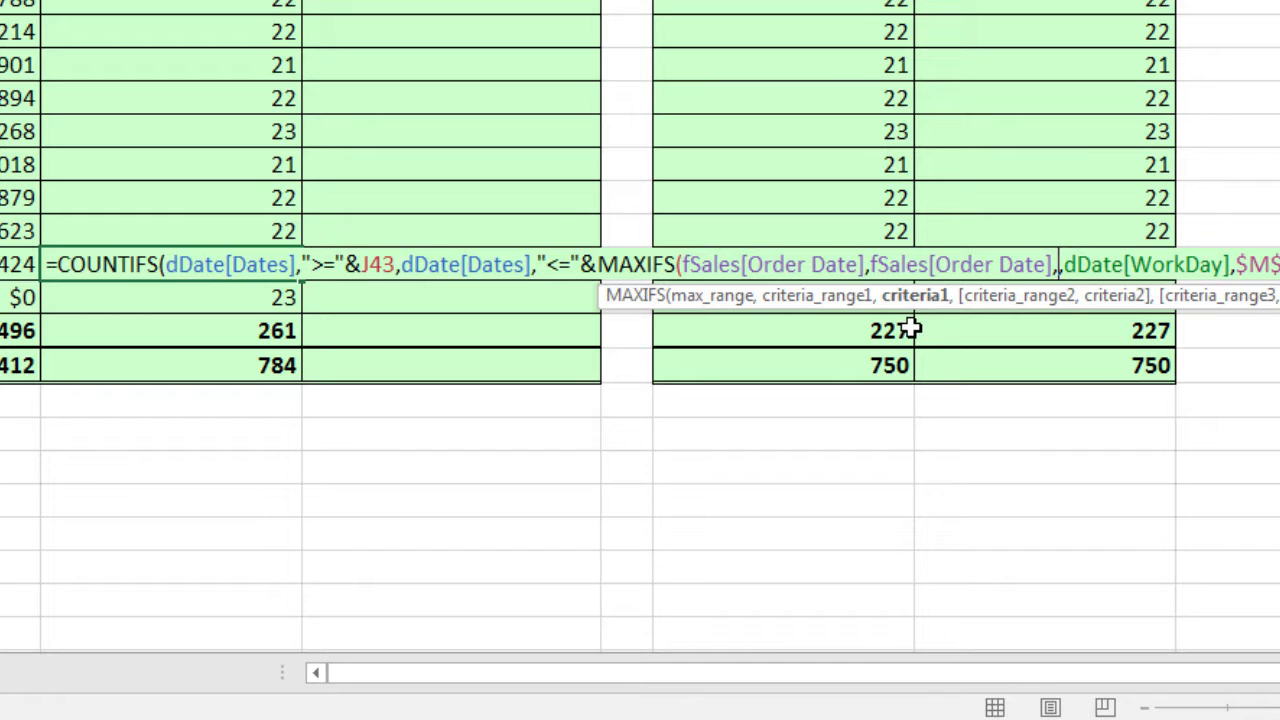
Set criteria1 of the MAXIFS function to "<="&K43, close the function and enter the completed COUNTIFS formula in M43.
{"action": "type", "text": "\""}
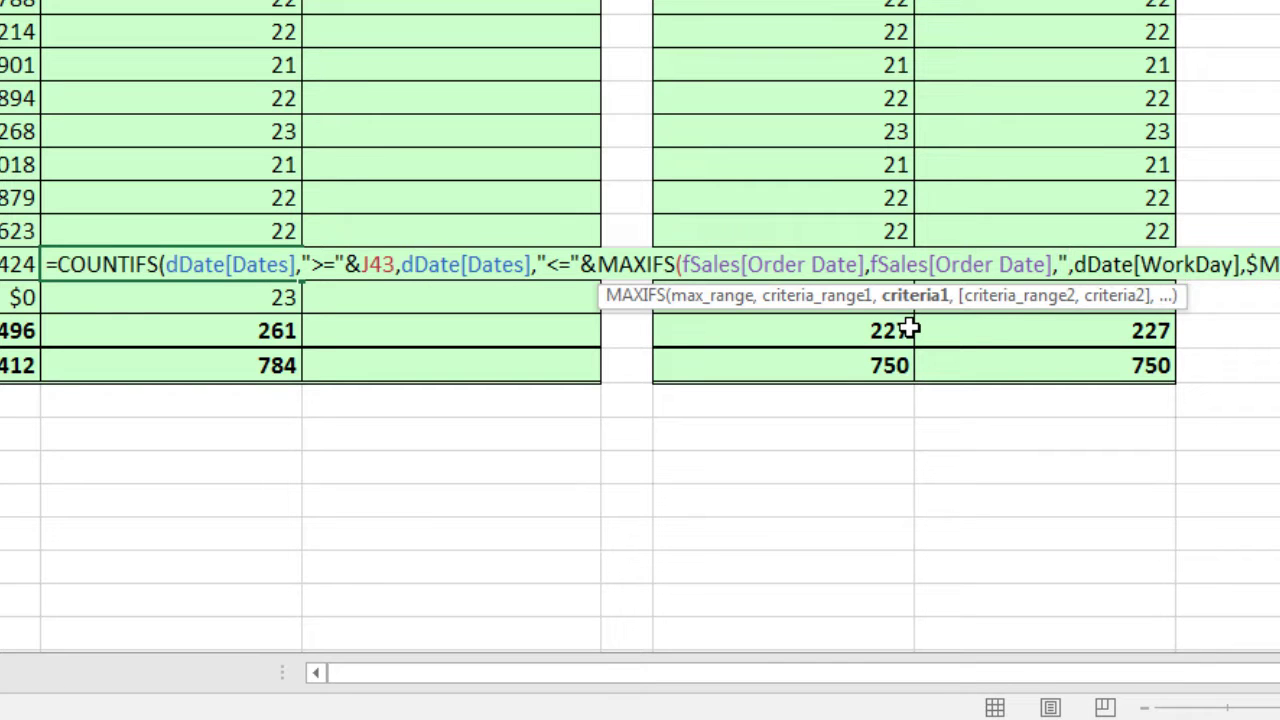
{"action": "type", "text": "<=\""}
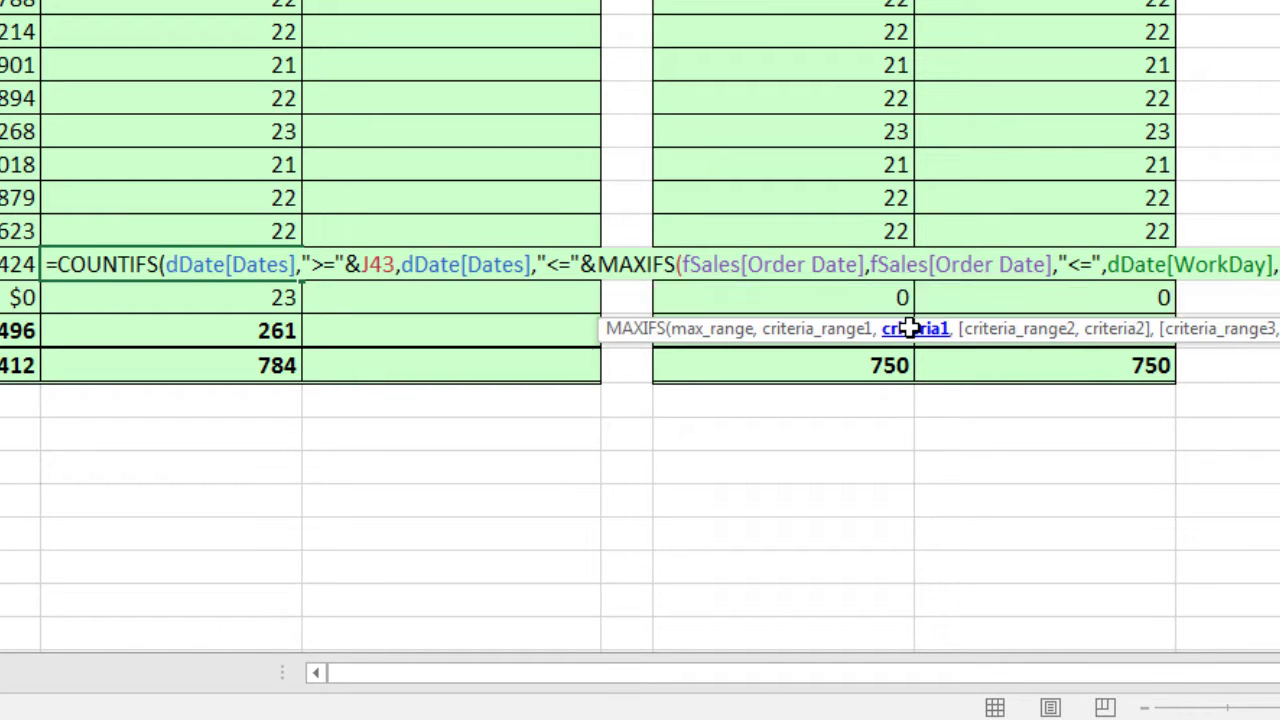
{"action": "type", "text": "&"}
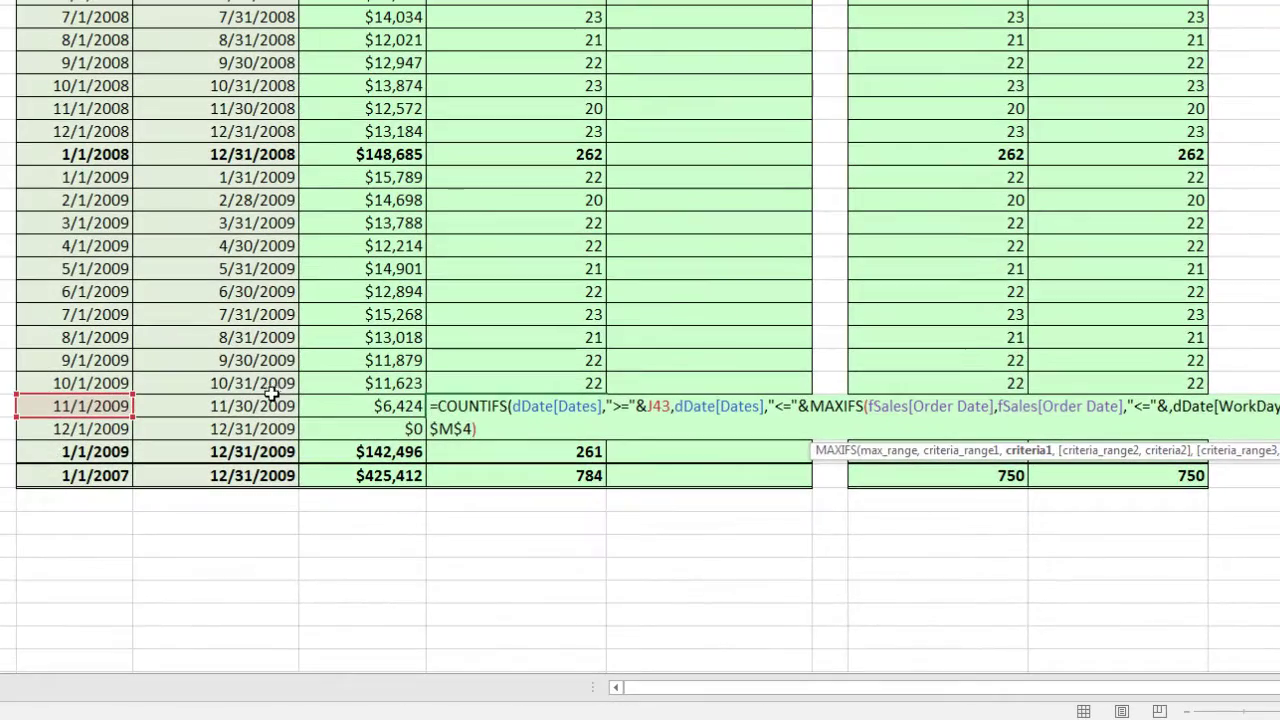
{"action": "left_click", "coordinate": [272, 397]}
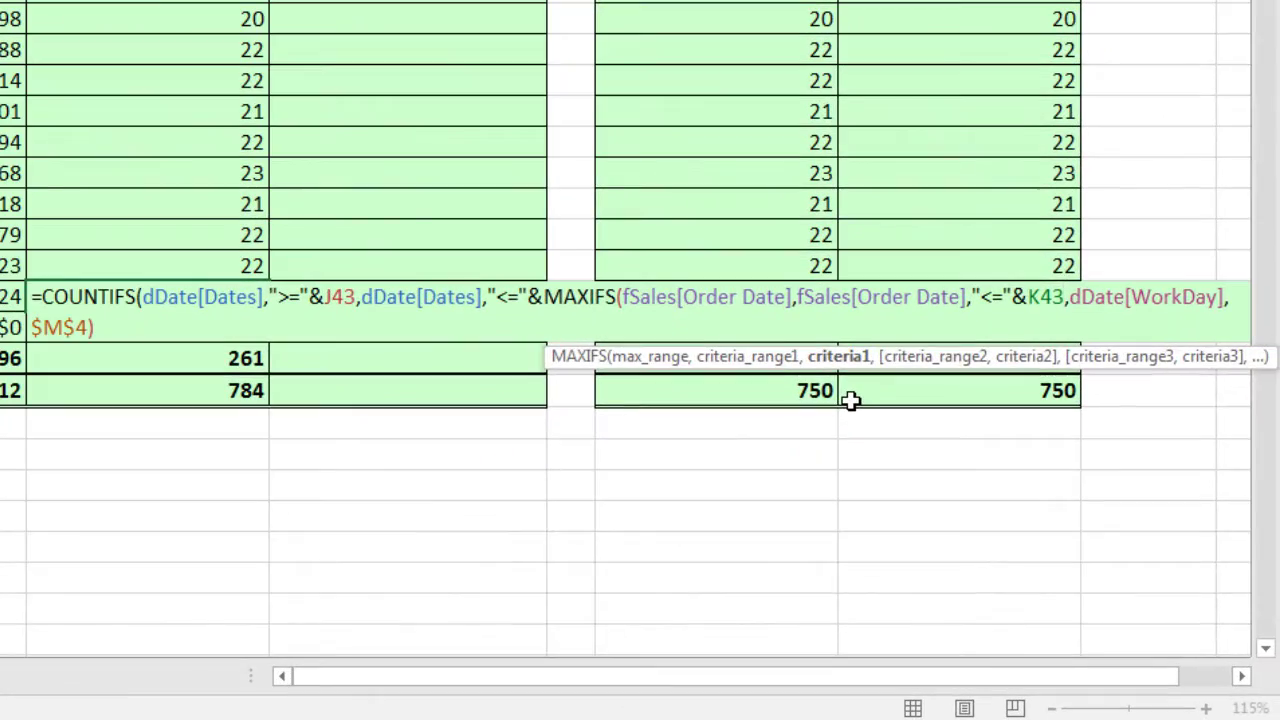
{"action": "type", "text": ")"}
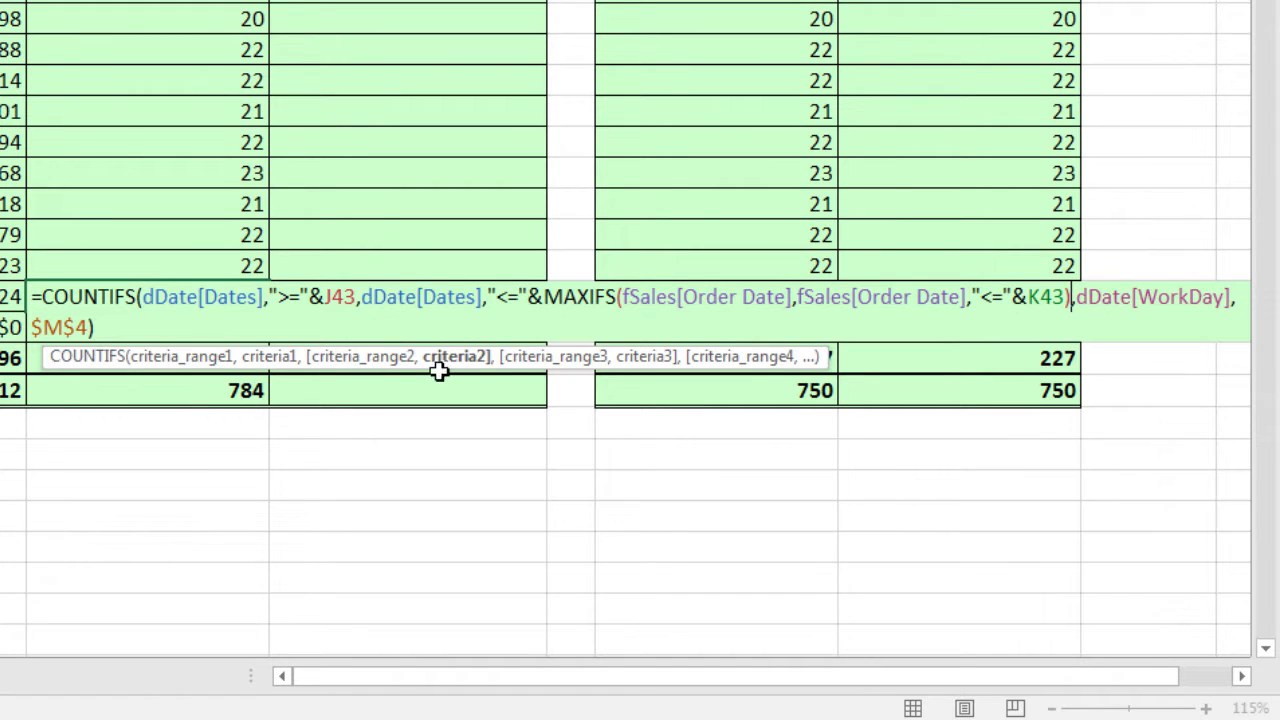
{"action": "left_click", "coordinate": [462, 358]}
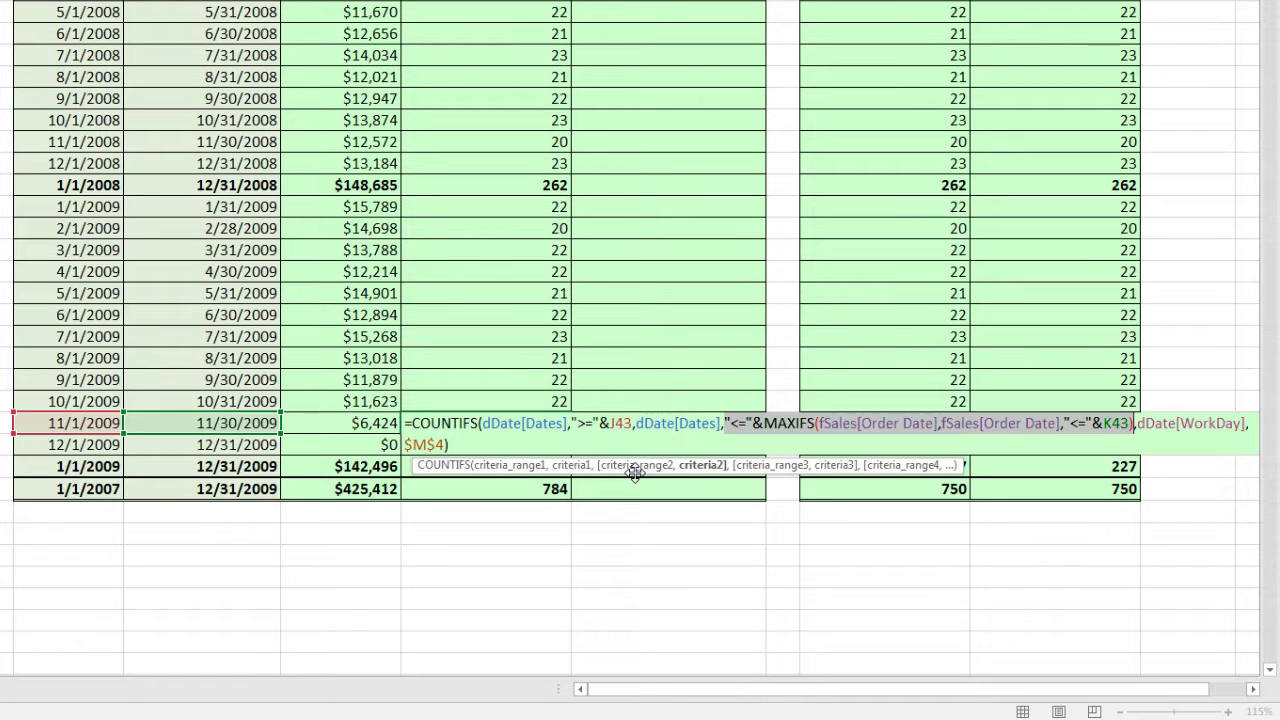
{"action": "left_click", "coordinate": [466, 446]}
{"action": "key", "text": "ctrl+Return"}
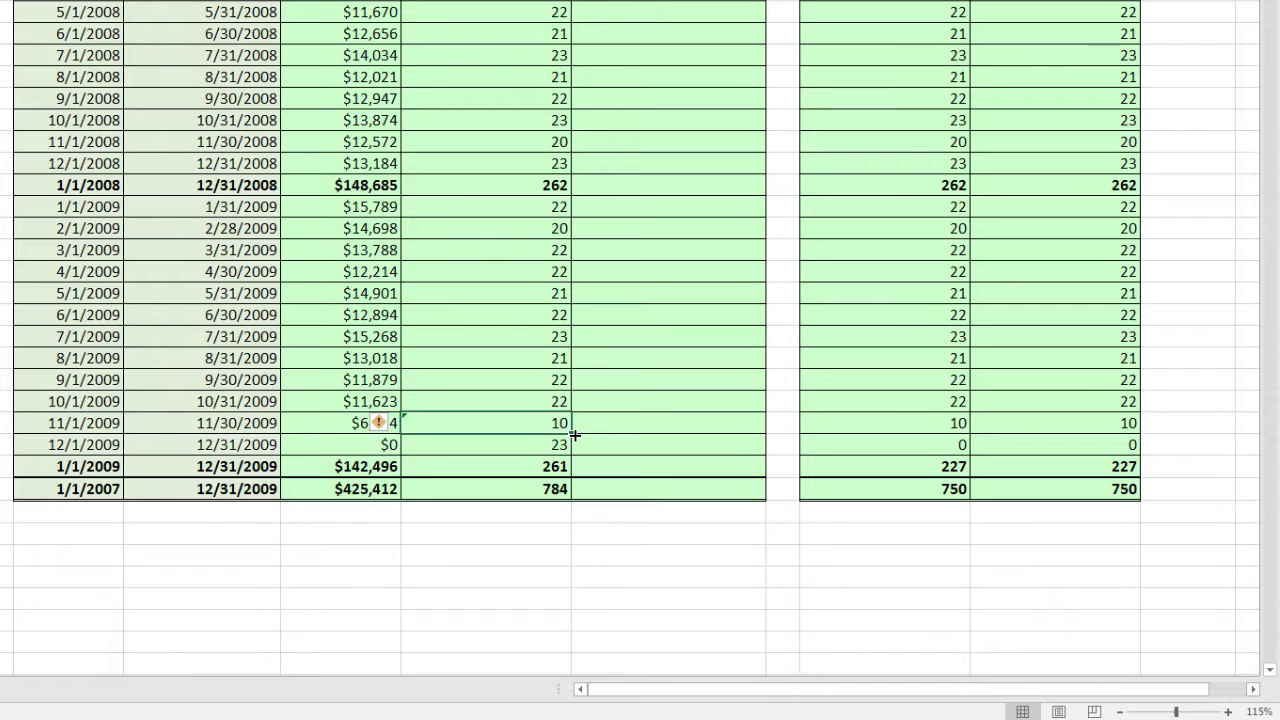
Fill the M43 formula down the Number WorkDays column through M46 without formatting.
{"action": "left_click_drag", "start_coordinate": [575, 435], "coordinate": [576, 490]}
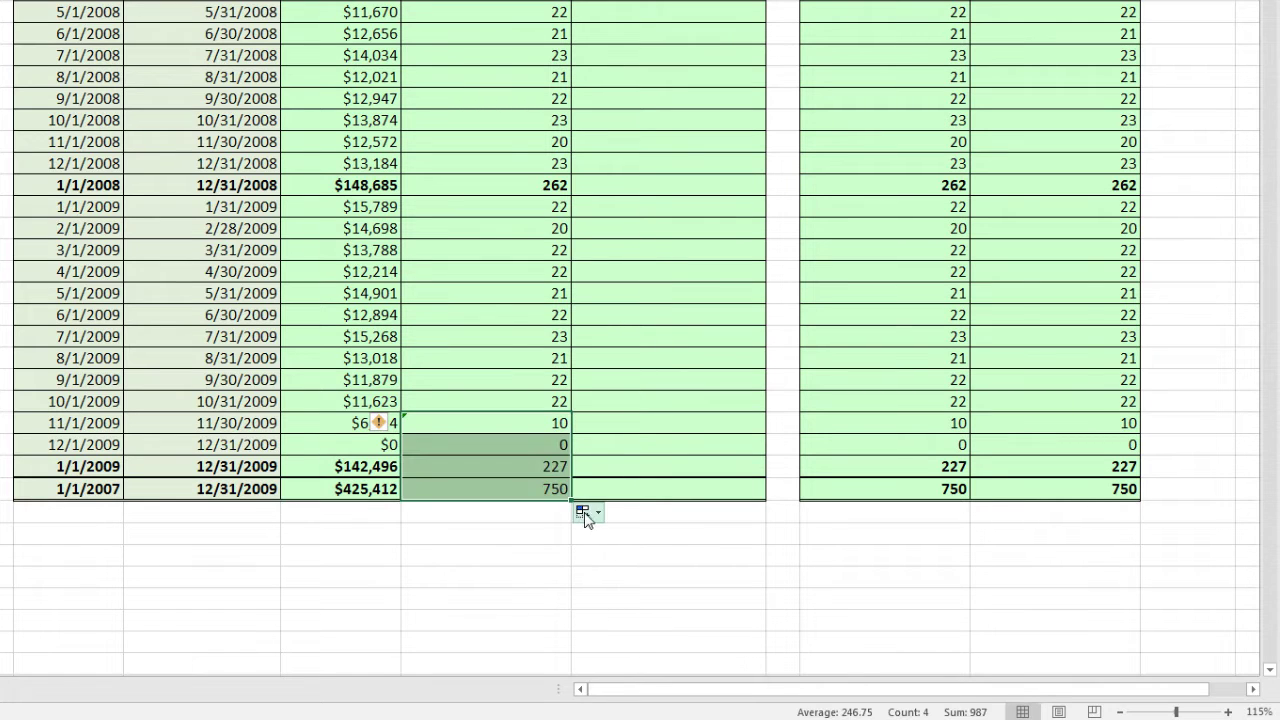
{"action": "left_click", "coordinate": [584, 512]}
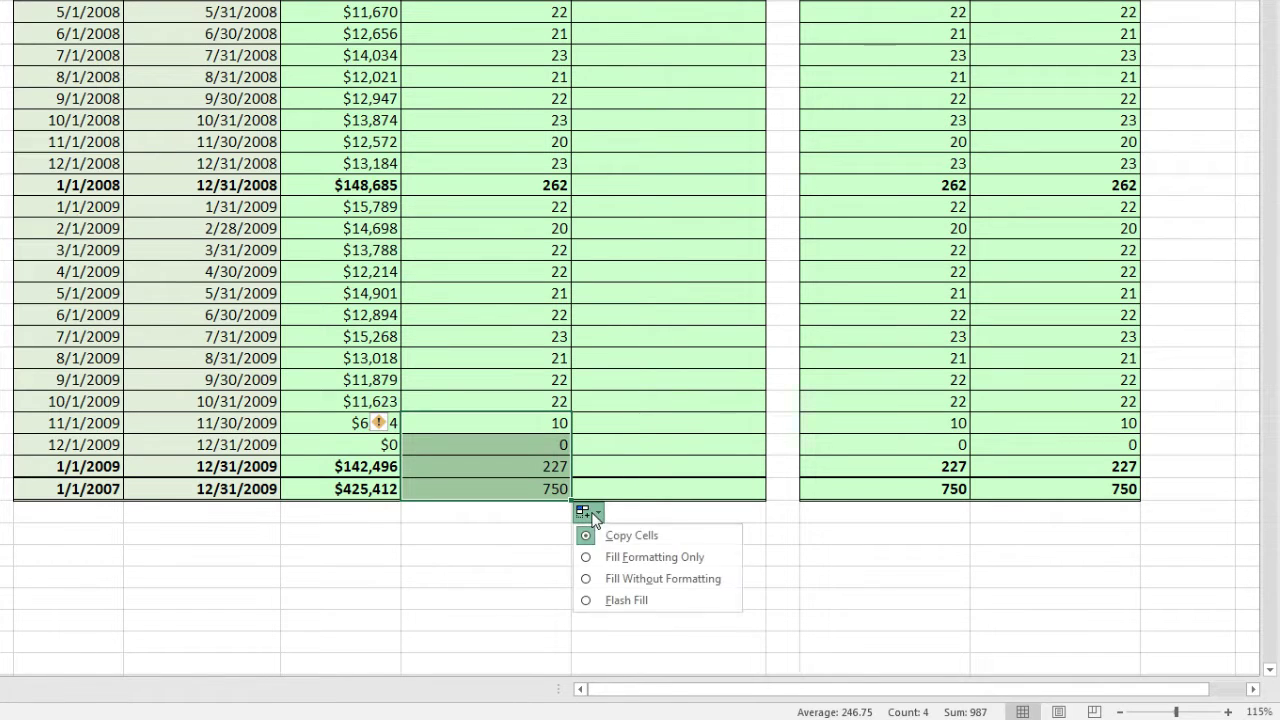
{"action": "left_click", "coordinate": [614, 579]}
Fill the M43 formula up the Number WorkDays column to M7 without formatting.
{"action": "key", "text": "ctrl+z"}
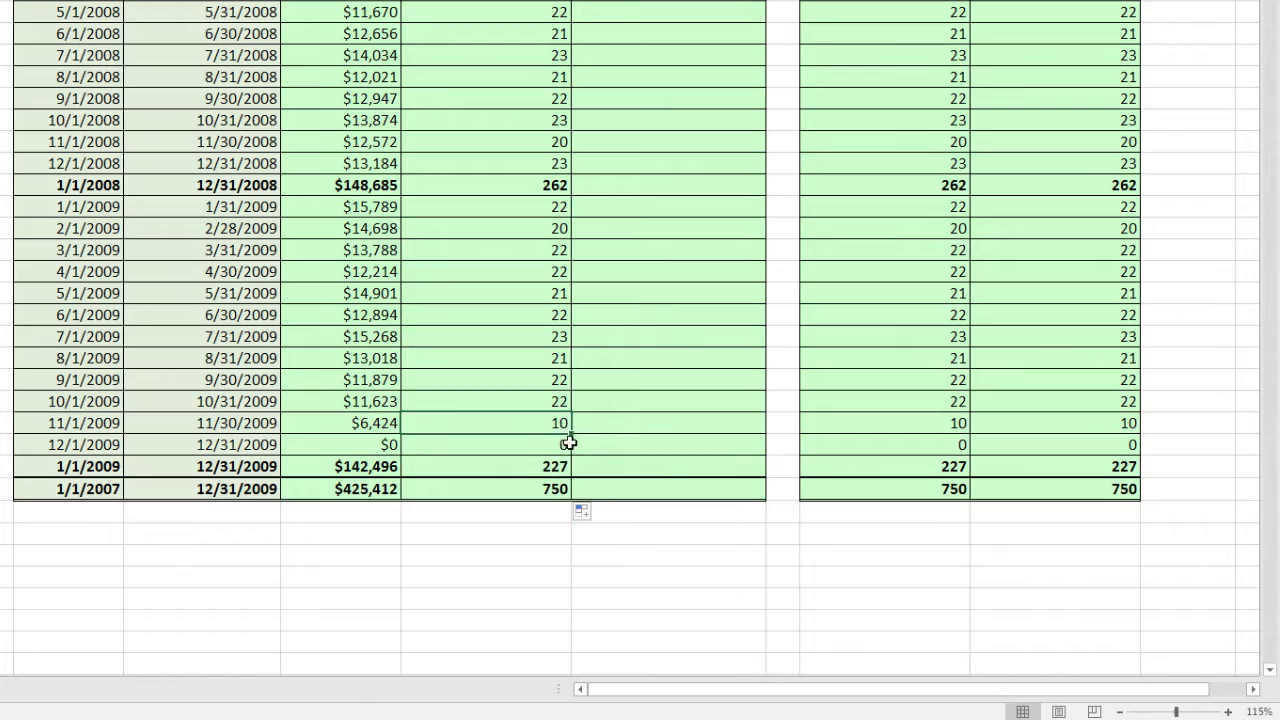
{"action": "key", "text": "ctrl+z"}
{"action": "key", "text": "ctrl+shift+Up"}
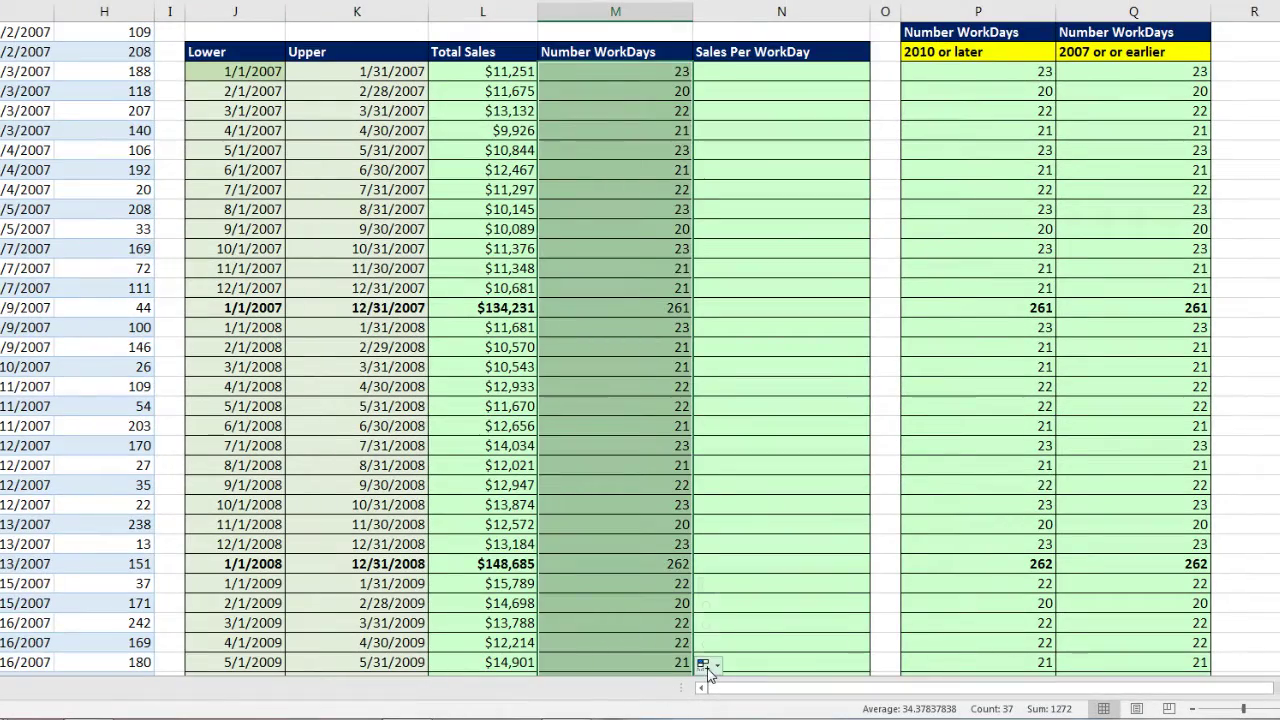
{"action": "left_click", "coordinate": [703, 666]}
{"action": "left_click", "coordinate": [750, 627]}
{"action": "scroll", "coordinate": [743, 634], "scroll_direction": "down", "scroll_amount": 2}
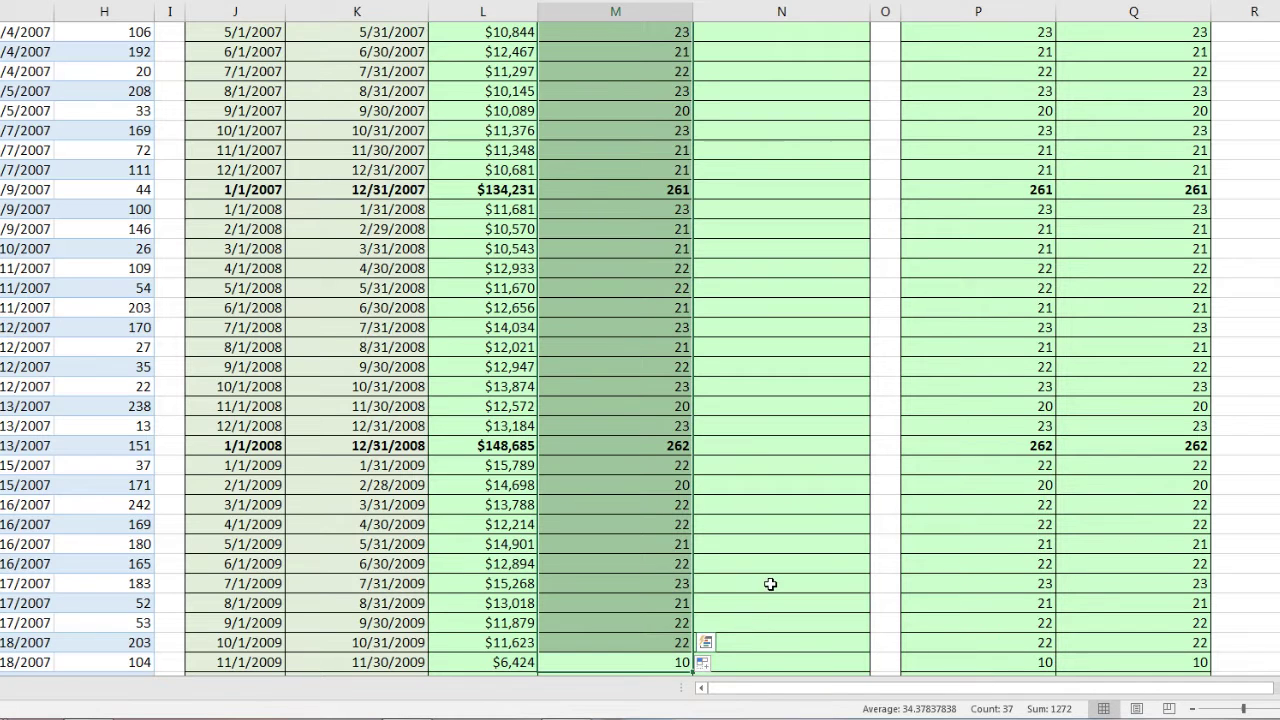
{"action": "scroll", "coordinate": [765, 586], "scroll_direction": "up", "scroll_amount": 4}
{"action": "left_click", "coordinate": [567, 174]}
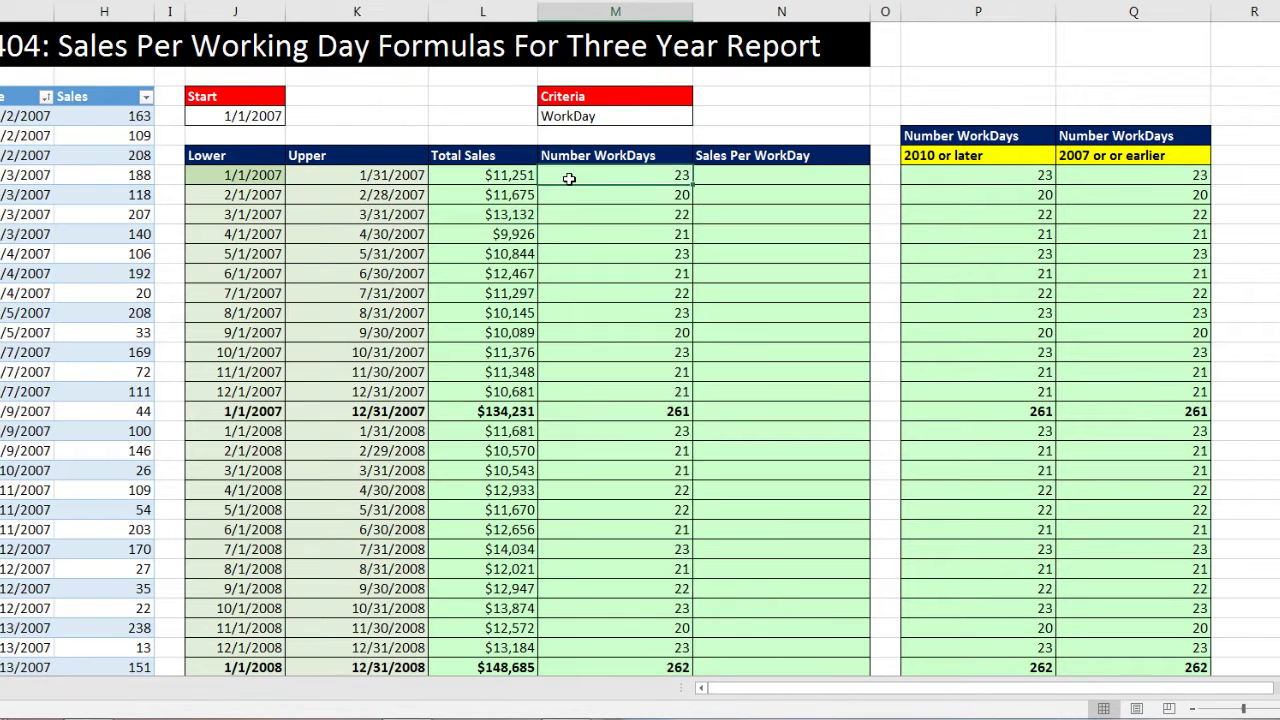
Examine the MAX and IF upper-date criterion in the Q7 formula for 2007 or earlier, and re-enter it as an array formula.
{"action": "left_click", "coordinate": [771, 172]}
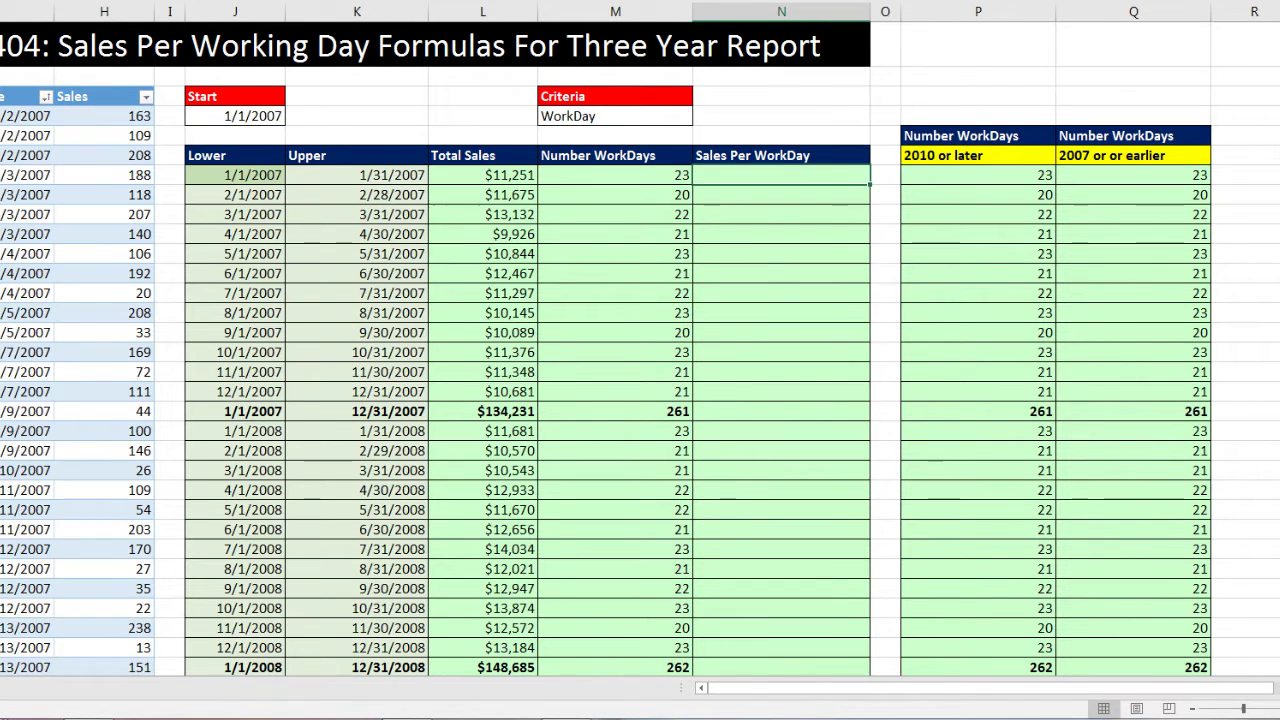
{"action": "scroll", "coordinate": [640, 400], "scroll_direction": "right", "scroll_amount": 5}
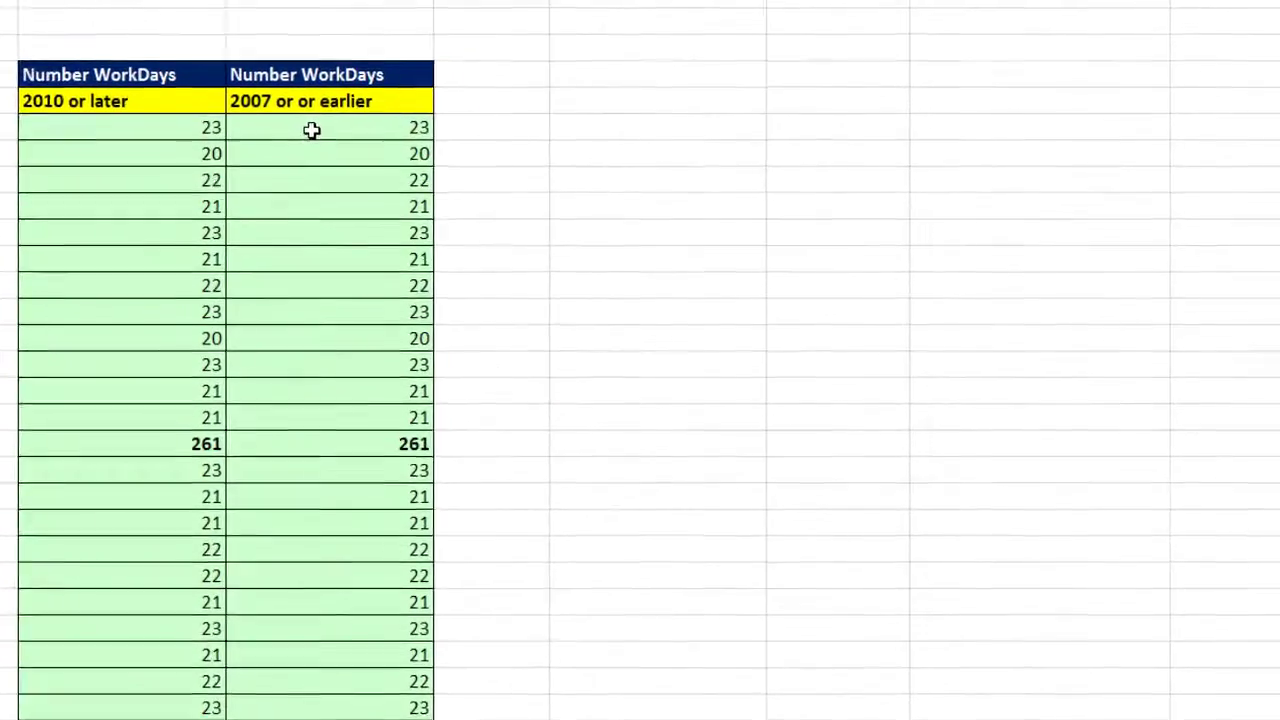
{"action": "double_click", "coordinate": [658, 178]}
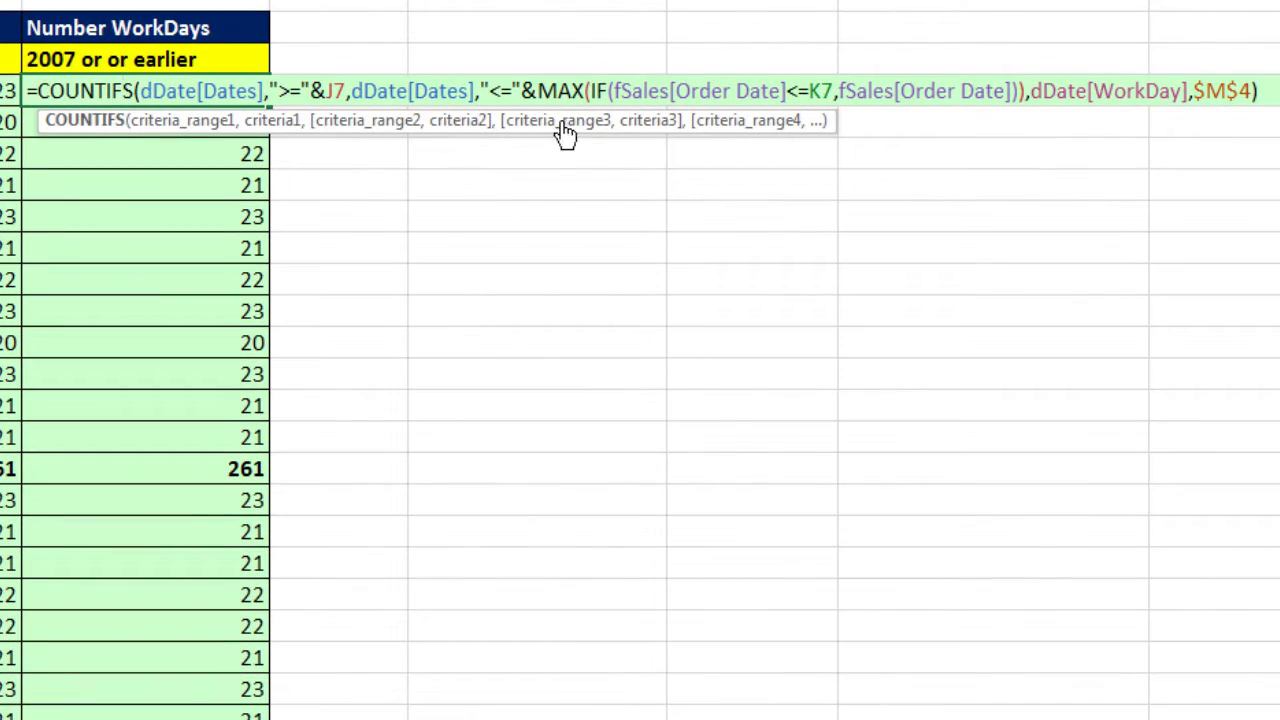
{"action": "left_click", "coordinate": [575, 88]}
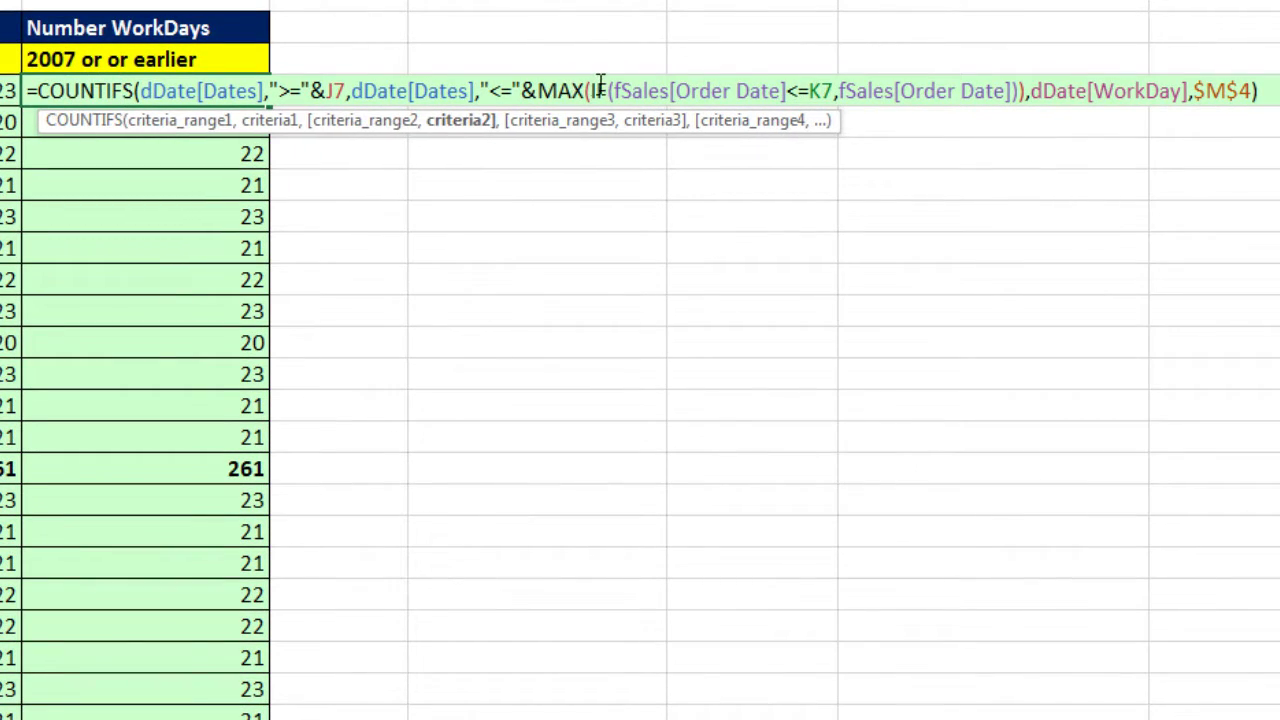
{"action": "left_click", "coordinate": [600, 86]}
{"action": "left_click", "coordinate": [605, 124]}
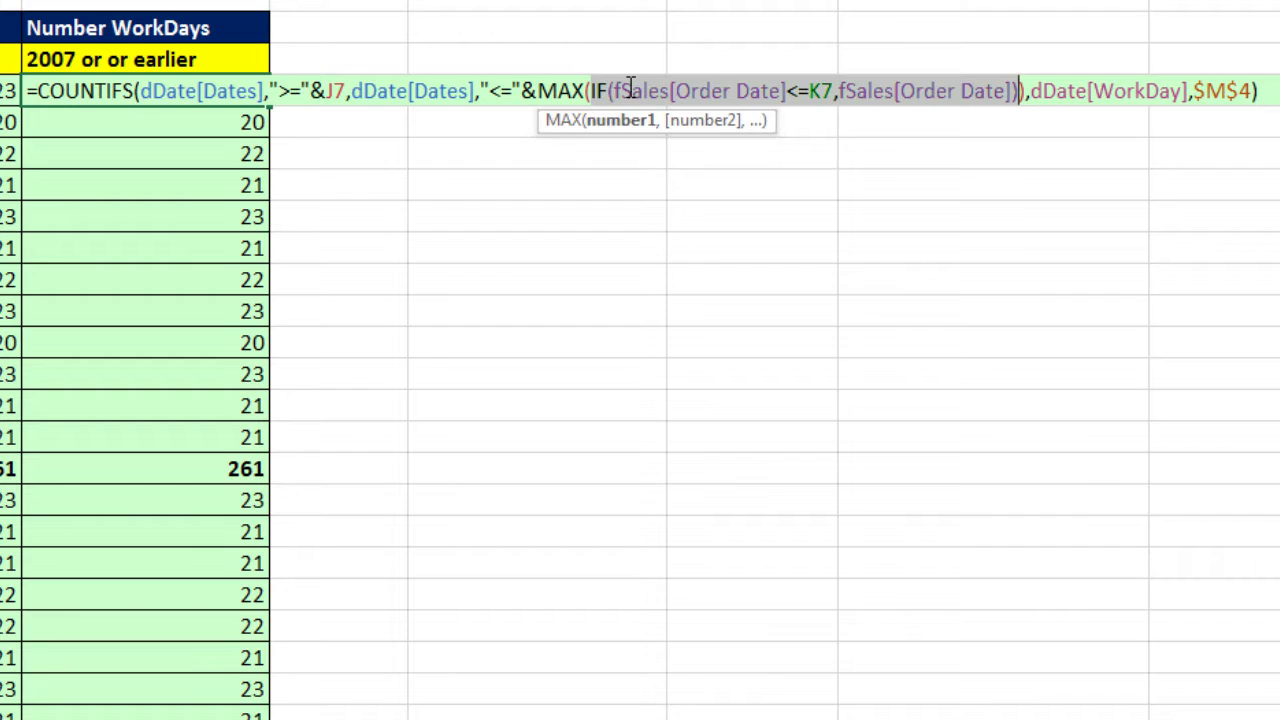
{"action": "left_click", "coordinate": [845, 95]}
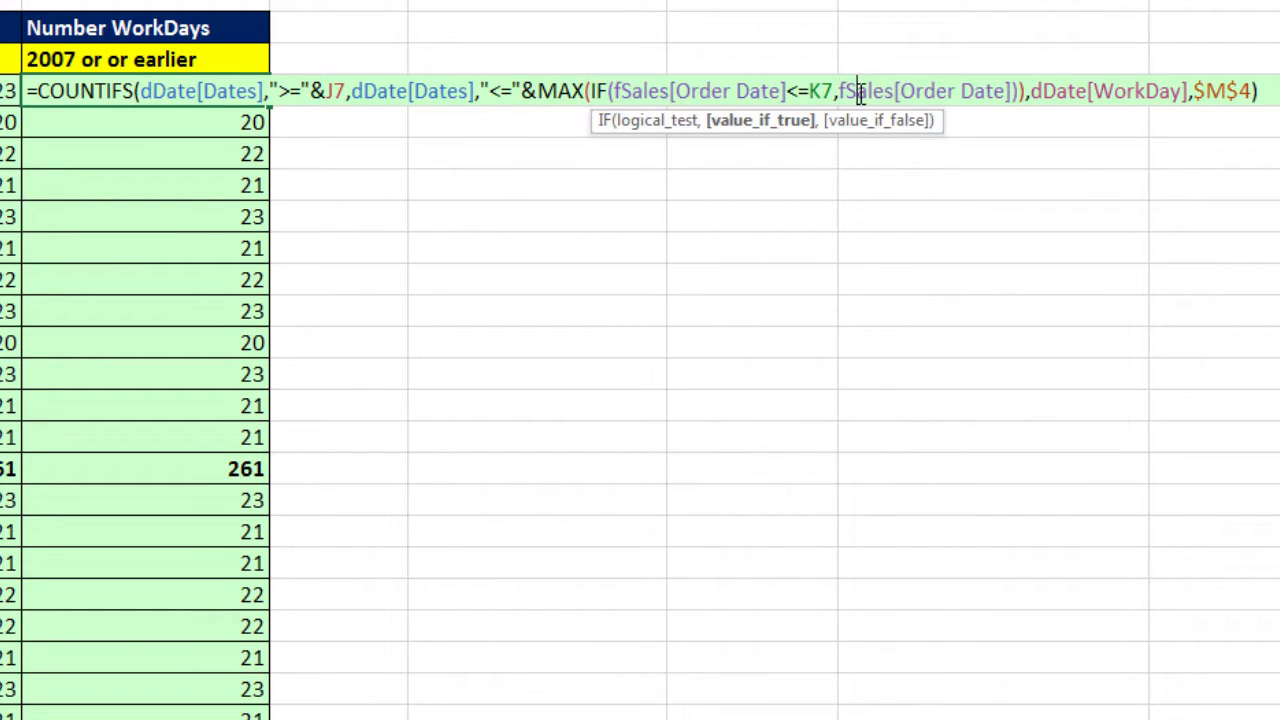
{"action": "left_click", "coordinate": [591, 90]}
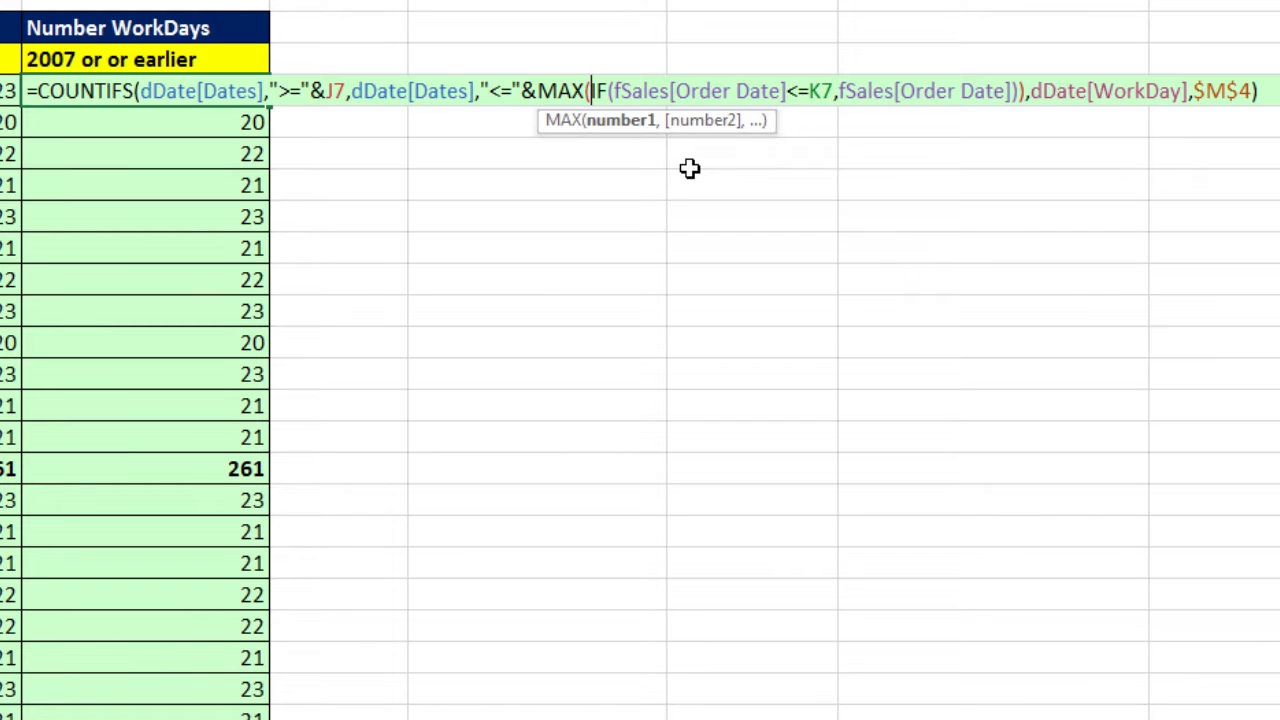
{"action": "key", "text": "ctrl+shift+Return"}
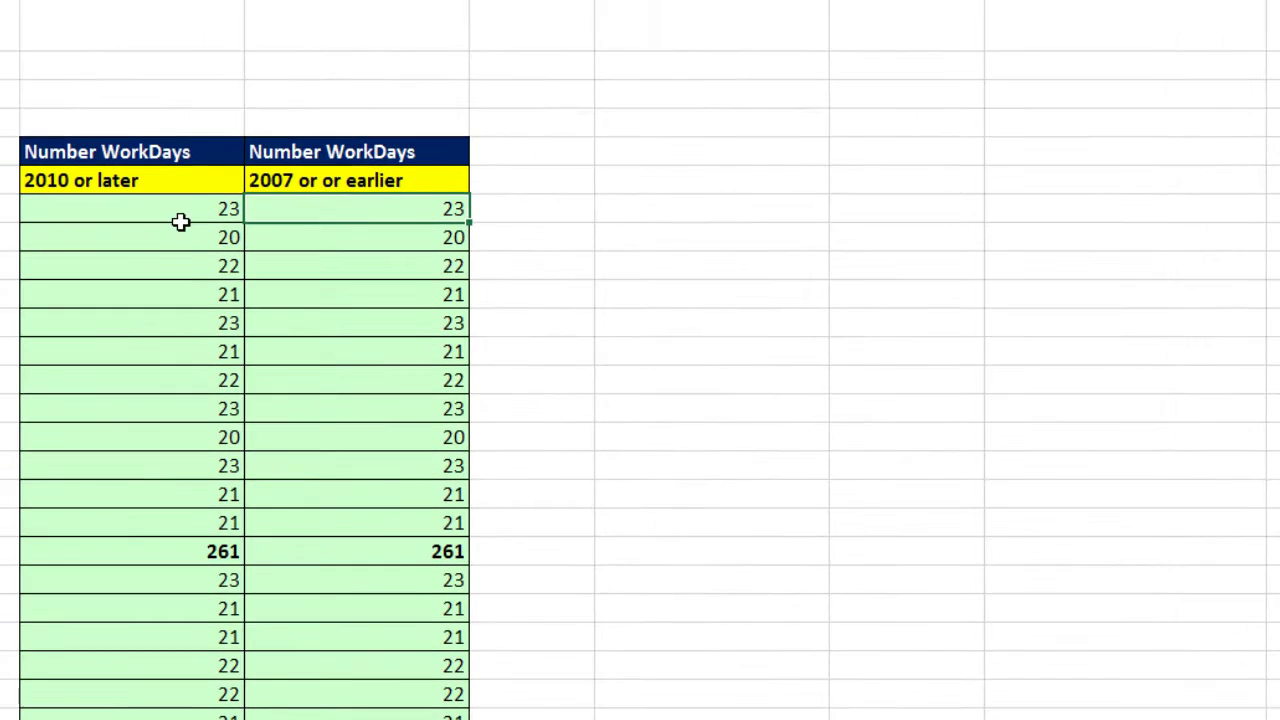
Examine the function number, options, array and k arguments of AGGREGATE in the P7 formula for 2010 or later.
{"action": "left_click", "coordinate": [176, 204]}
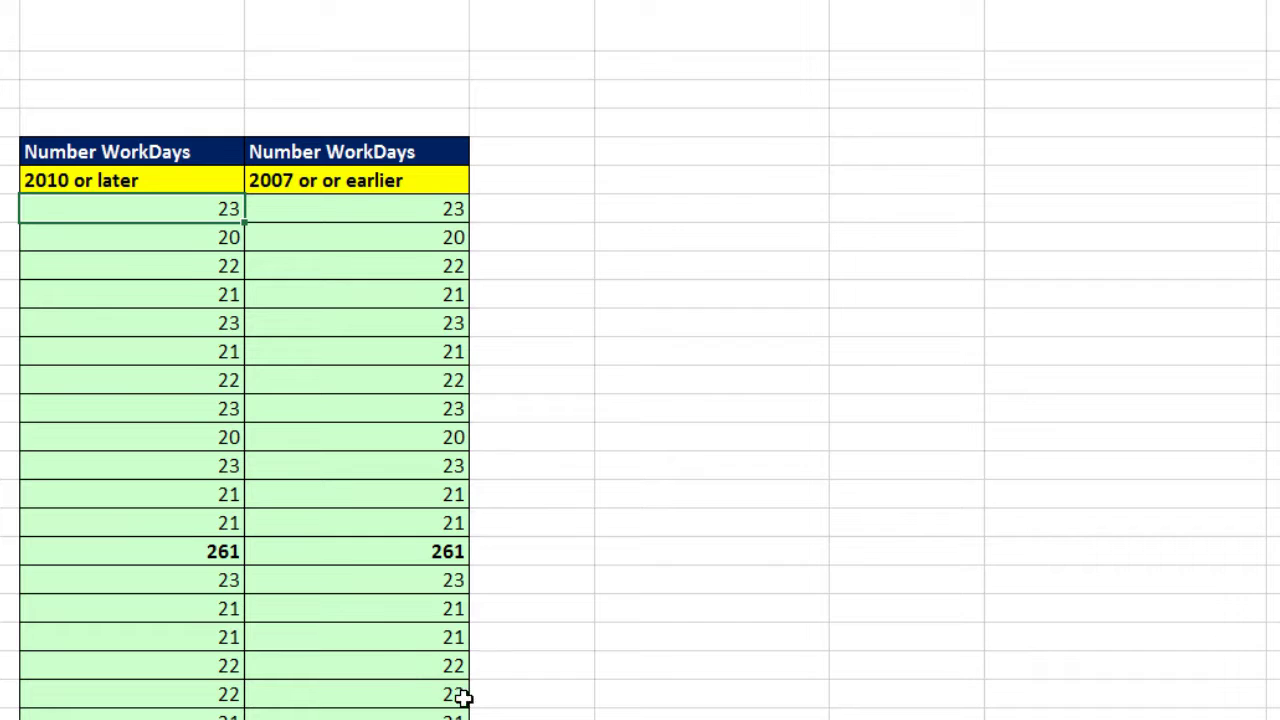
{"action": "key", "text": "F2"}
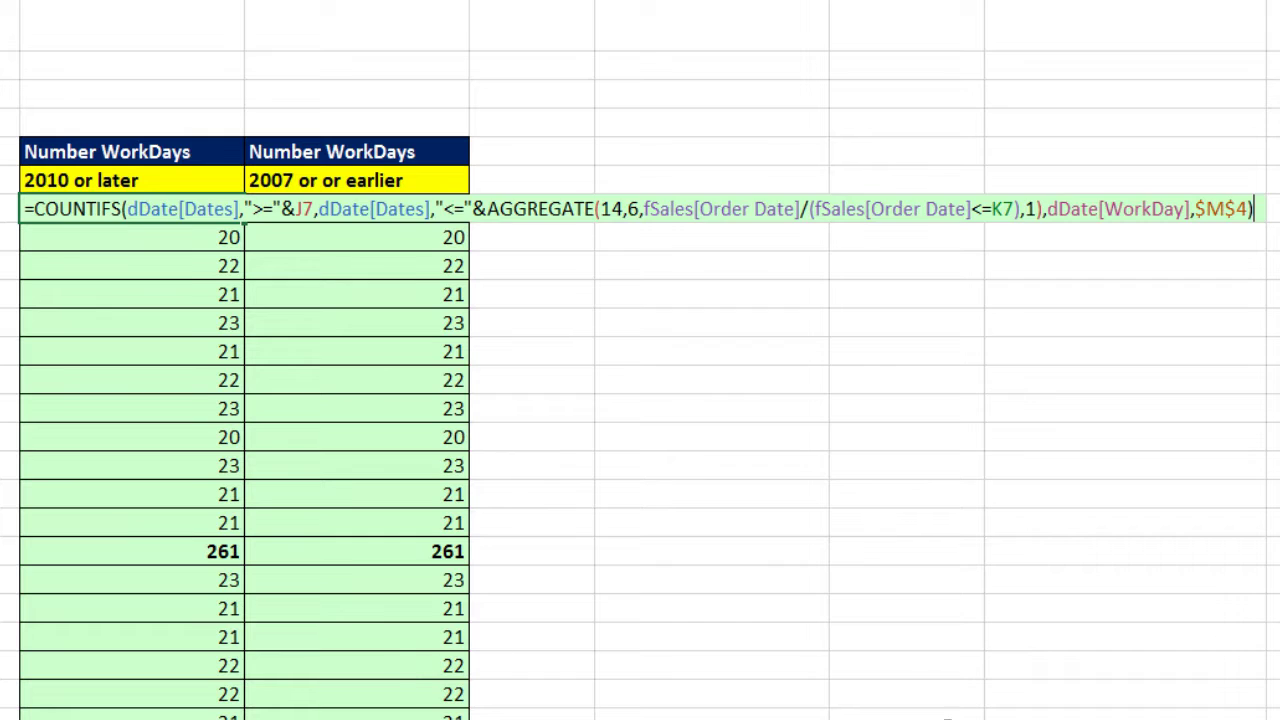
{"action": "left_click", "coordinate": [612, 212]}
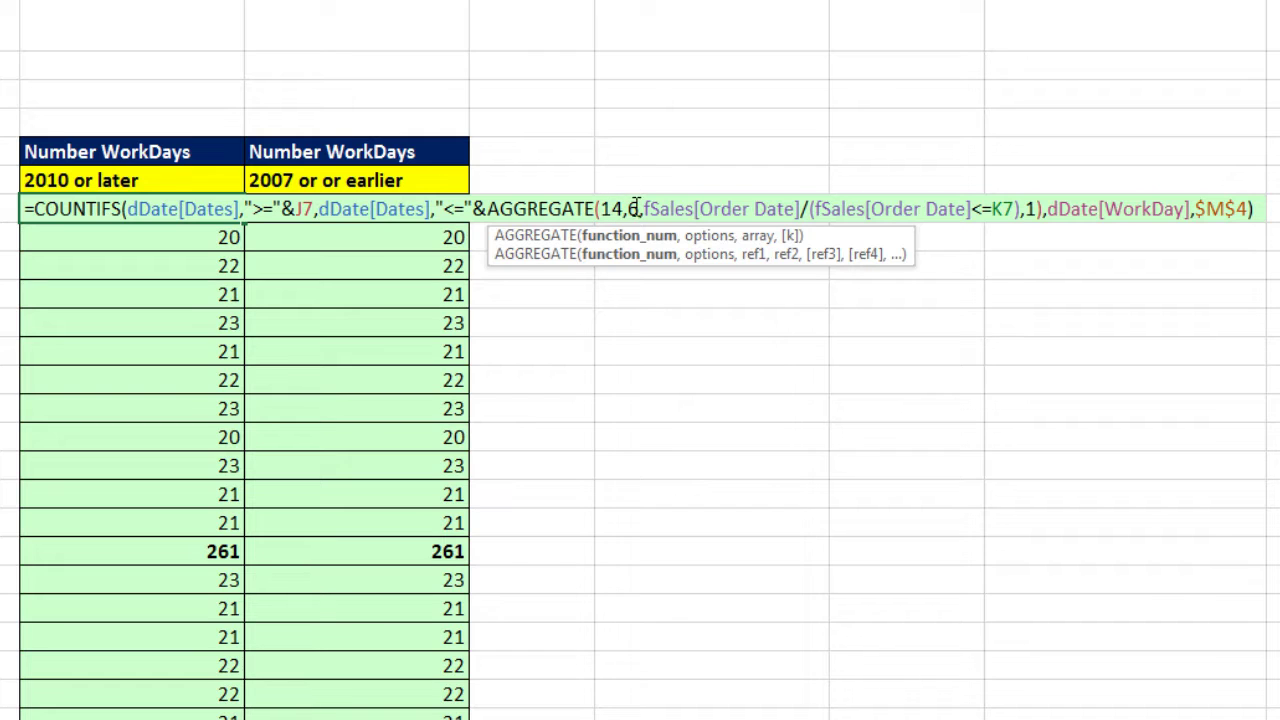
{"action": "left_click", "coordinate": [636, 208]}
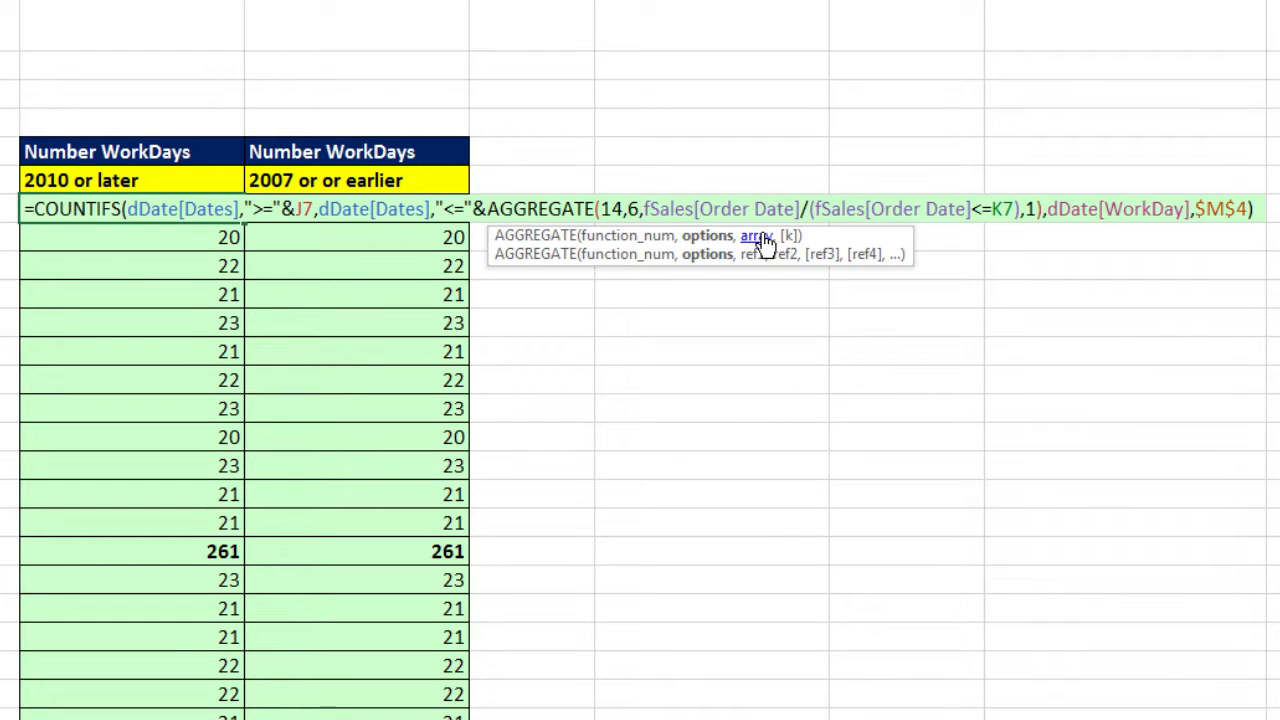
{"action": "left_click", "coordinate": [754, 209]}
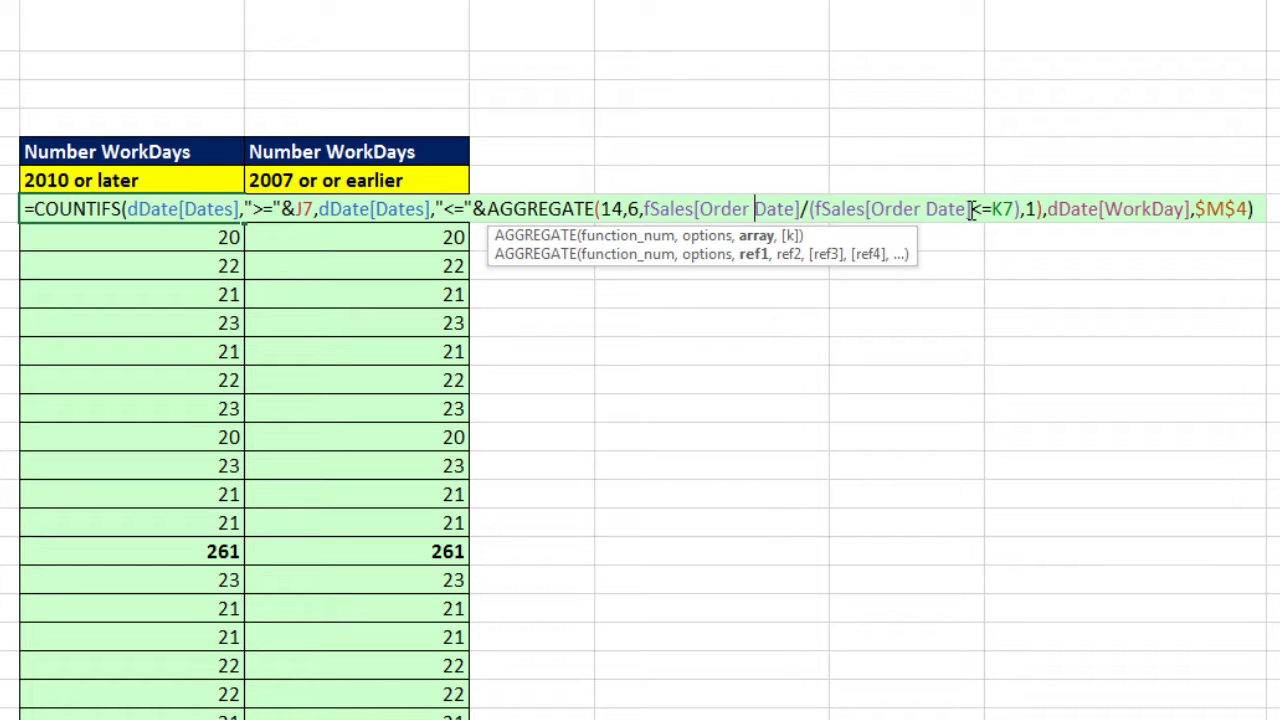
{"action": "left_click", "coordinate": [1028, 212]}
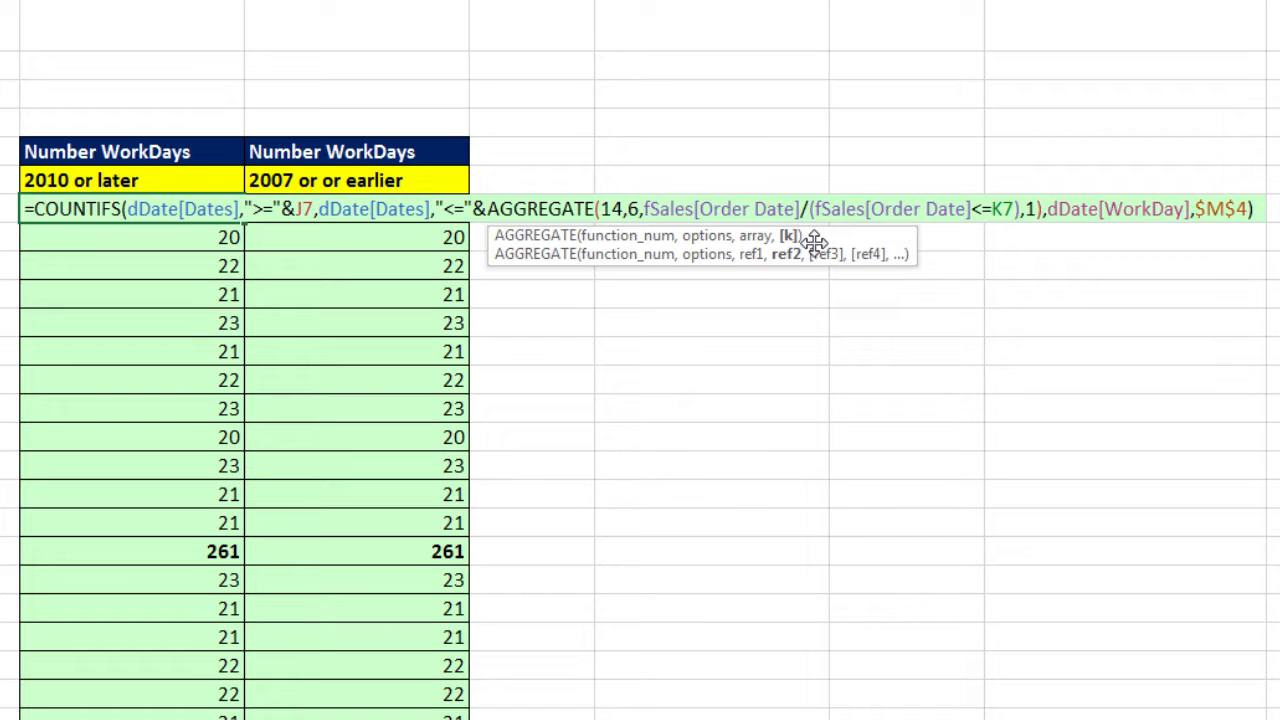
{"action": "key", "text": "ctrl+Return"}
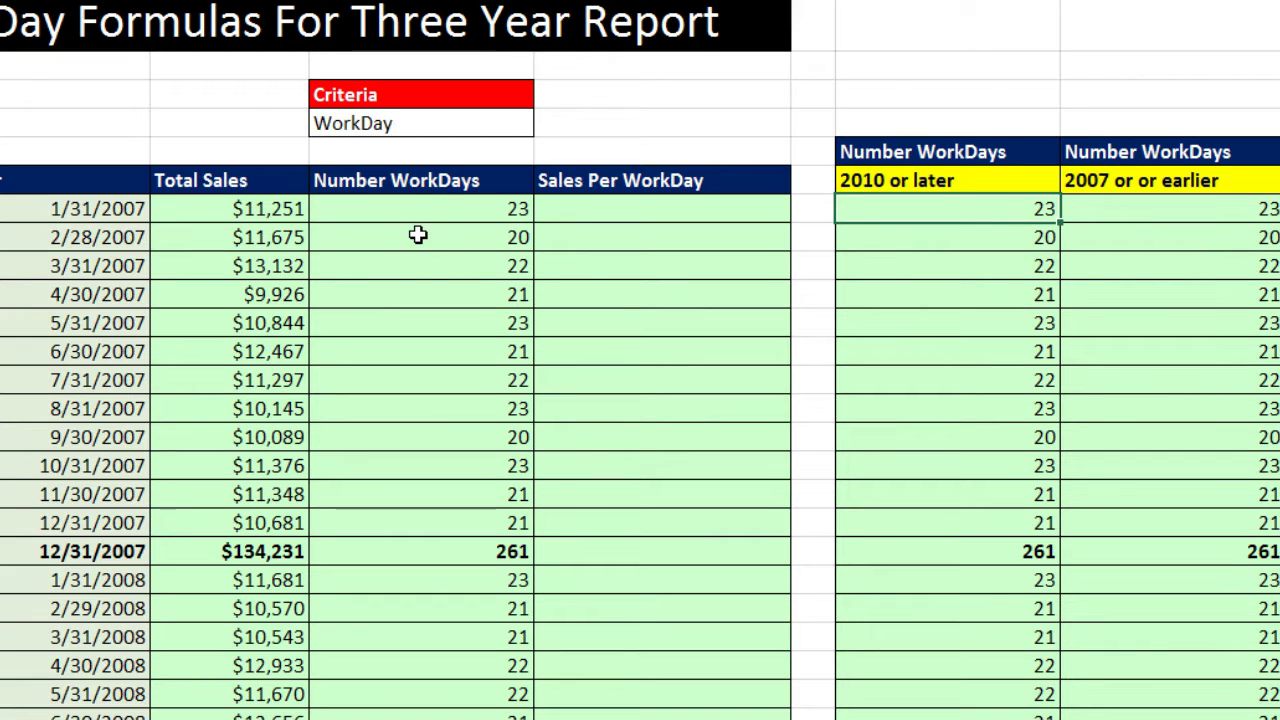
Enter the formula =L7/M7 in N7 to divide total sales by the number of workdays.
{"action": "left_click", "coordinate": [588, 209]}
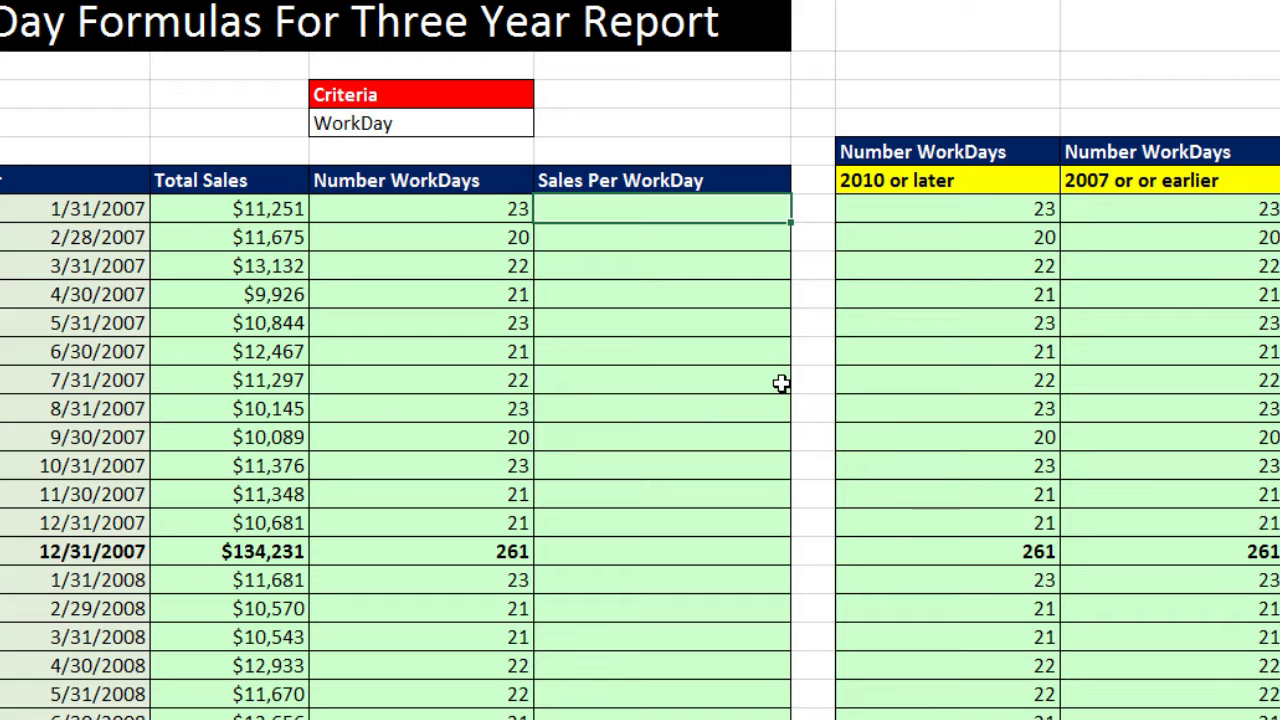
{"action": "type", "text": "="}
{"action": "key", "text": "Left"}
{"action": "key", "text": "Left"}
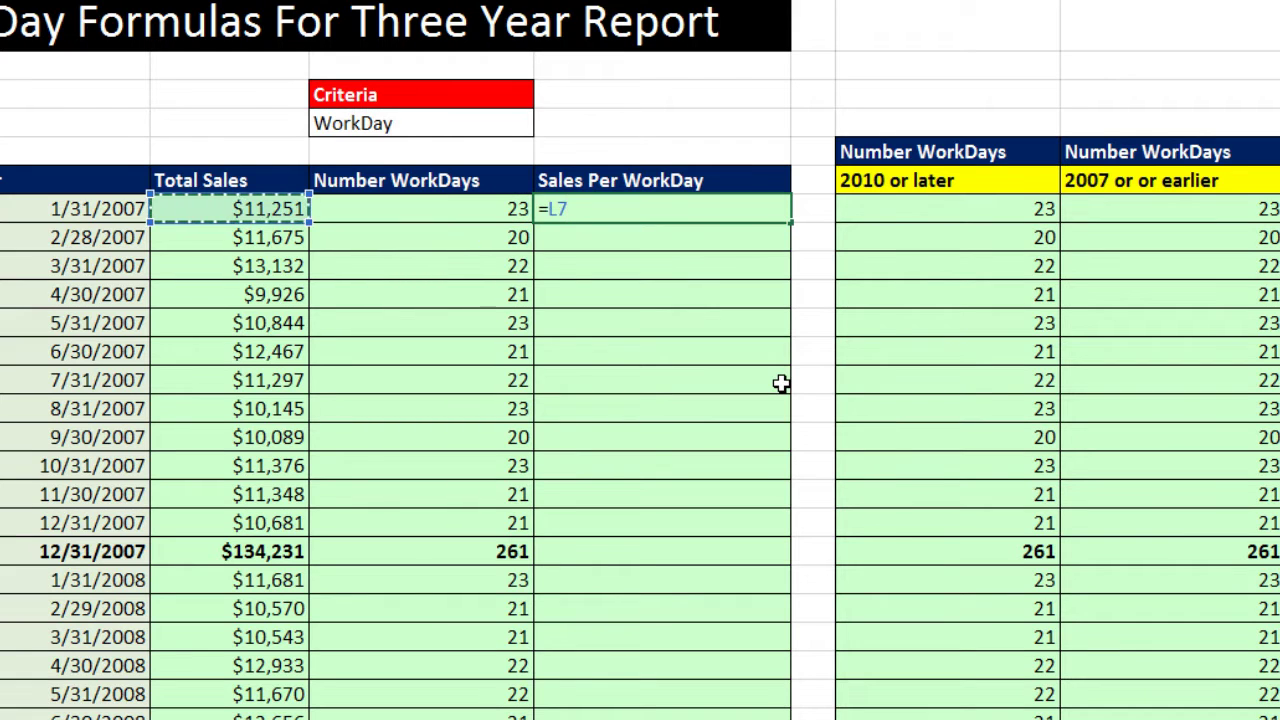
{"action": "type", "text": "/"}
{"action": "key", "text": "Left"}
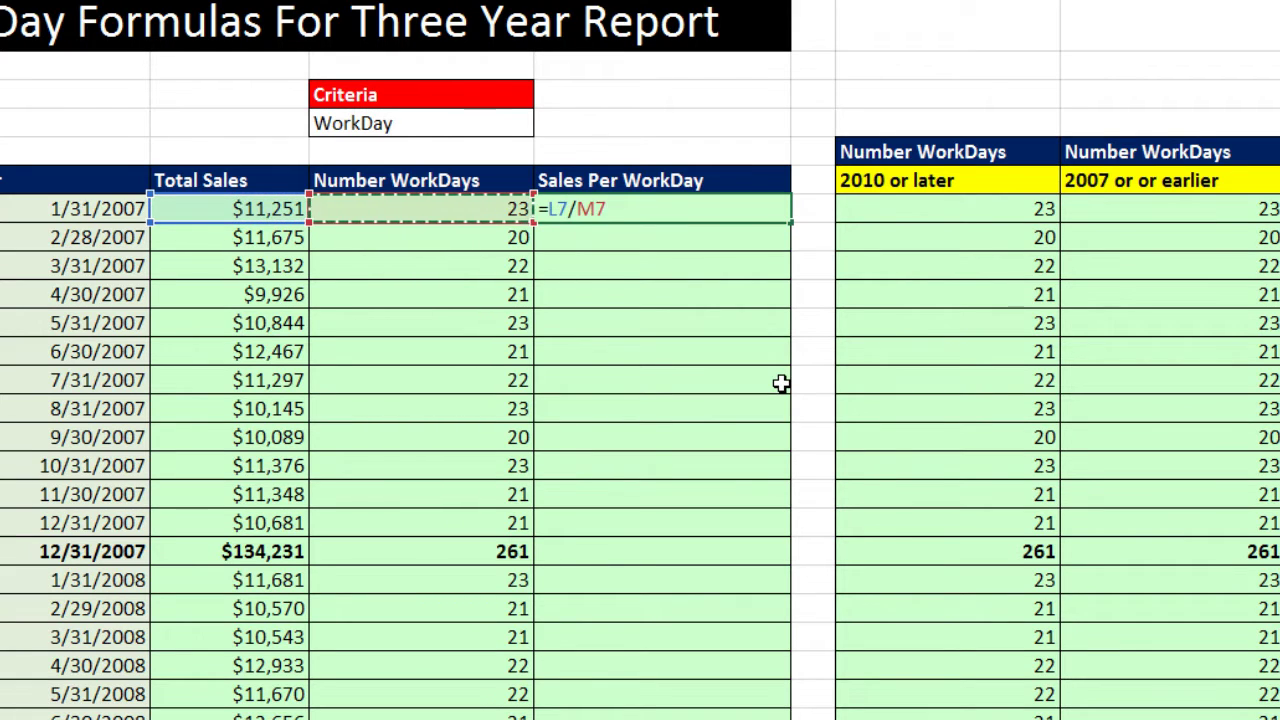
{"action": "key", "text": "ctrl+Return"}
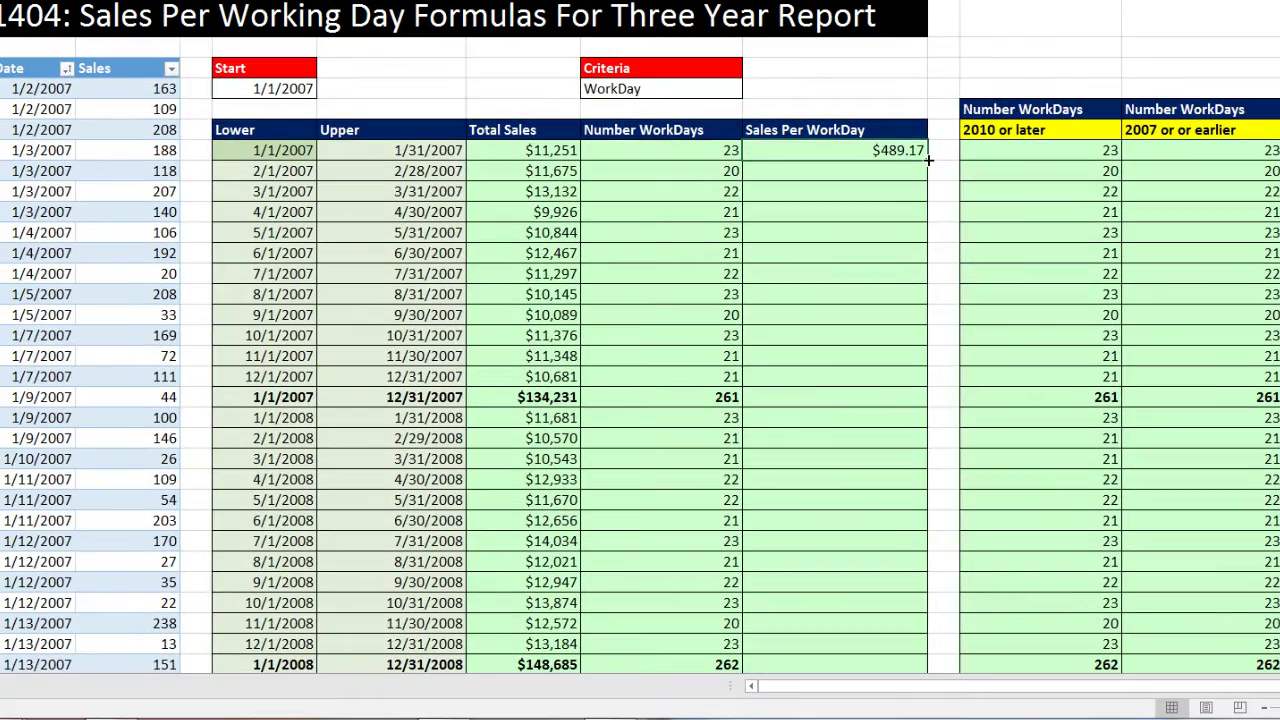
Fill the N7 formula down the Sales Per WorkDay column through N46 without formatting.
{"action": "double_click", "coordinate": [790, 220]}
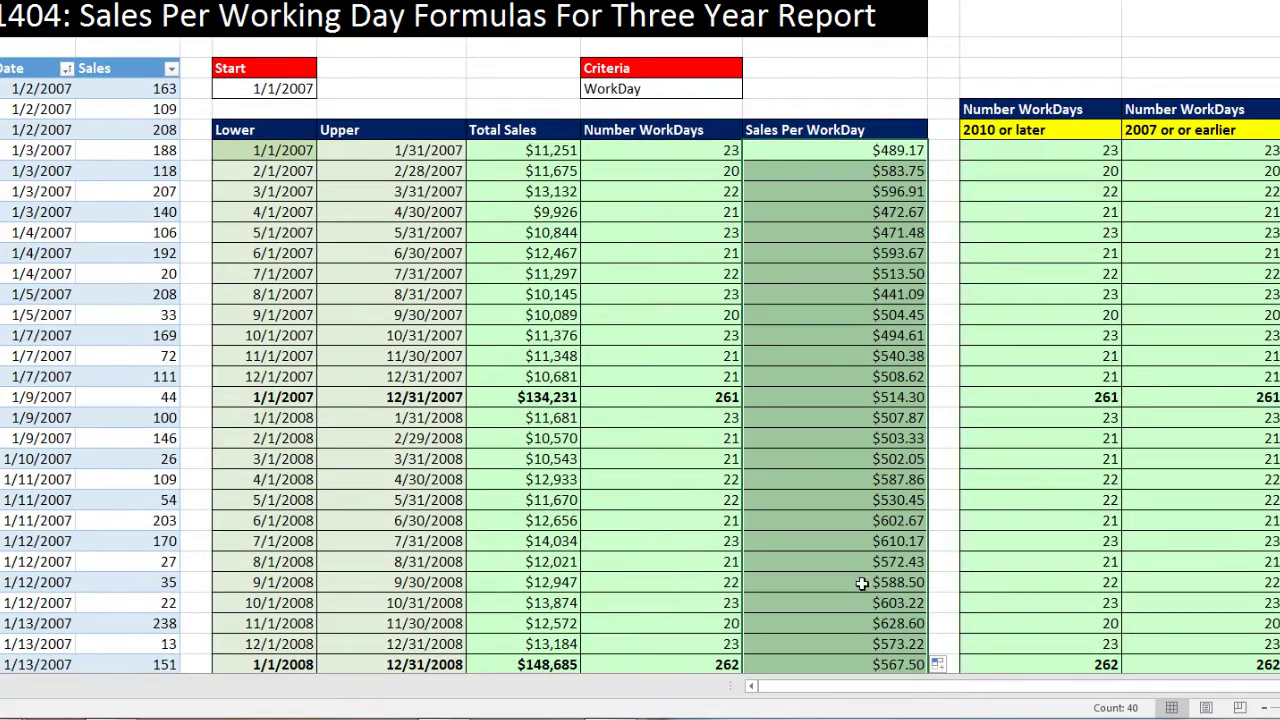
{"action": "scroll", "coordinate": [900, 540], "scroll_direction": "down", "scroll_amount": 5}
{"action": "left_click", "coordinate": [941, 641]}
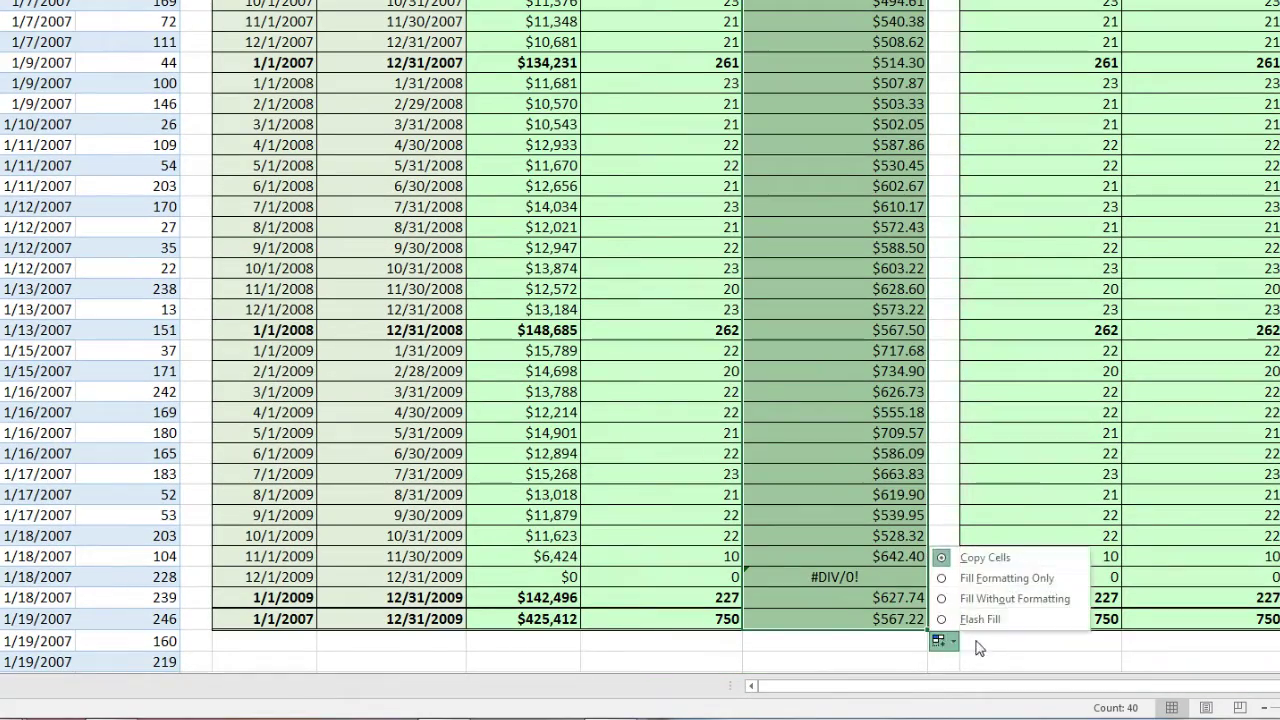
{"action": "left_click", "coordinate": [983, 599]}
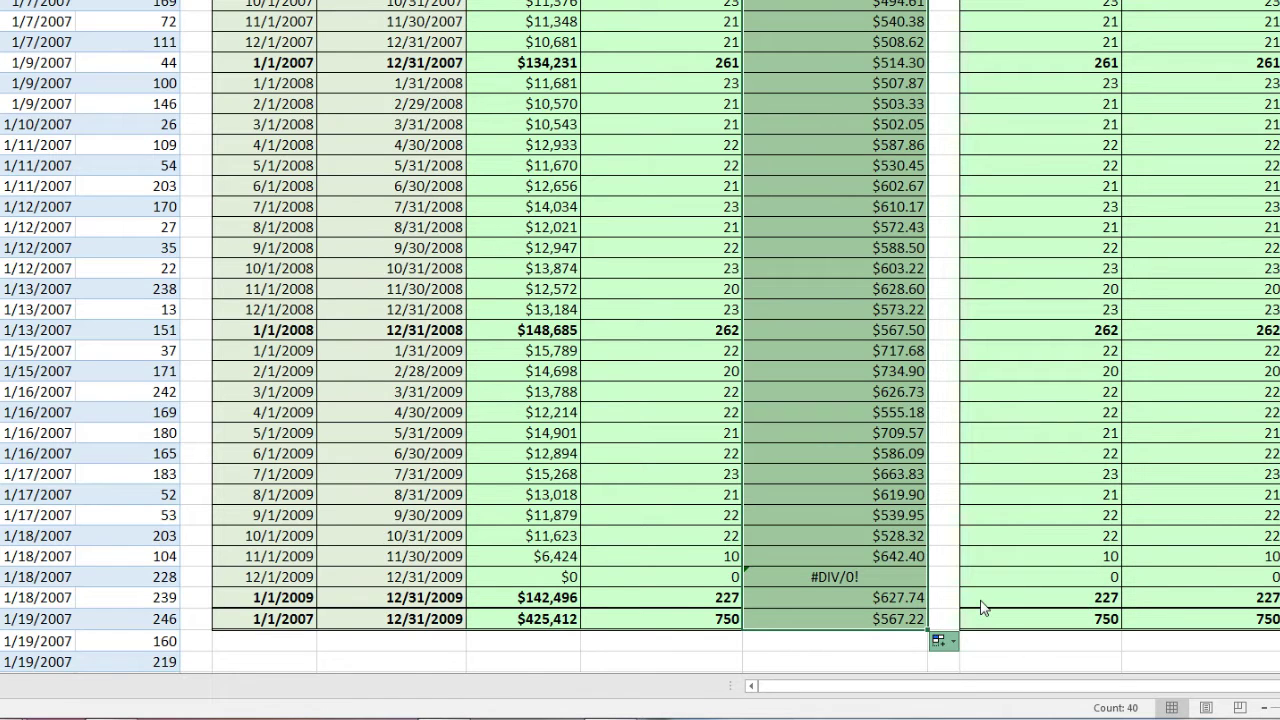
Wrap the L7/M7 division in the N7 formula in an IF function with M7 as the logical test.
{"action": "scroll", "coordinate": [980, 606], "scroll_direction": "up", "scroll_amount": 2}
{"action": "scroll", "coordinate": [980, 602], "scroll_direction": "down", "scroll_amount": 3}
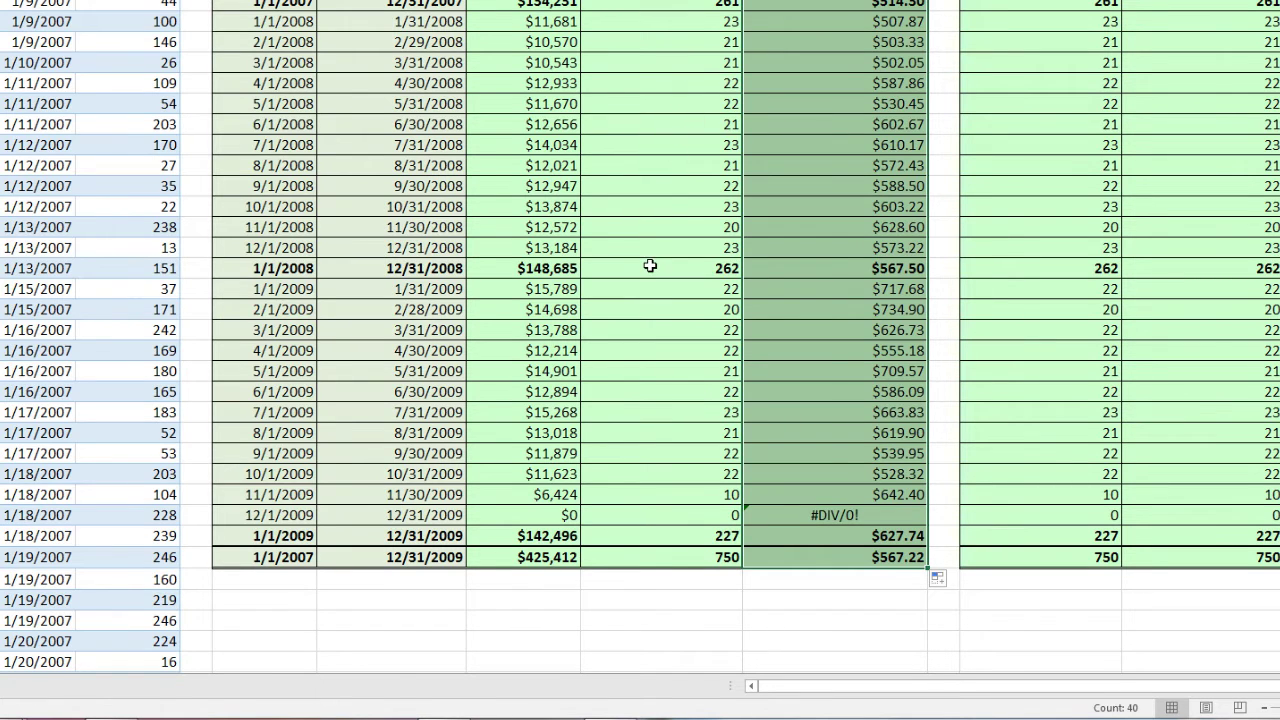
{"action": "scroll", "coordinate": [648, 268], "scroll_direction": "up", "scroll_amount": 7}
{"action": "left_click", "coordinate": [846, 152]}
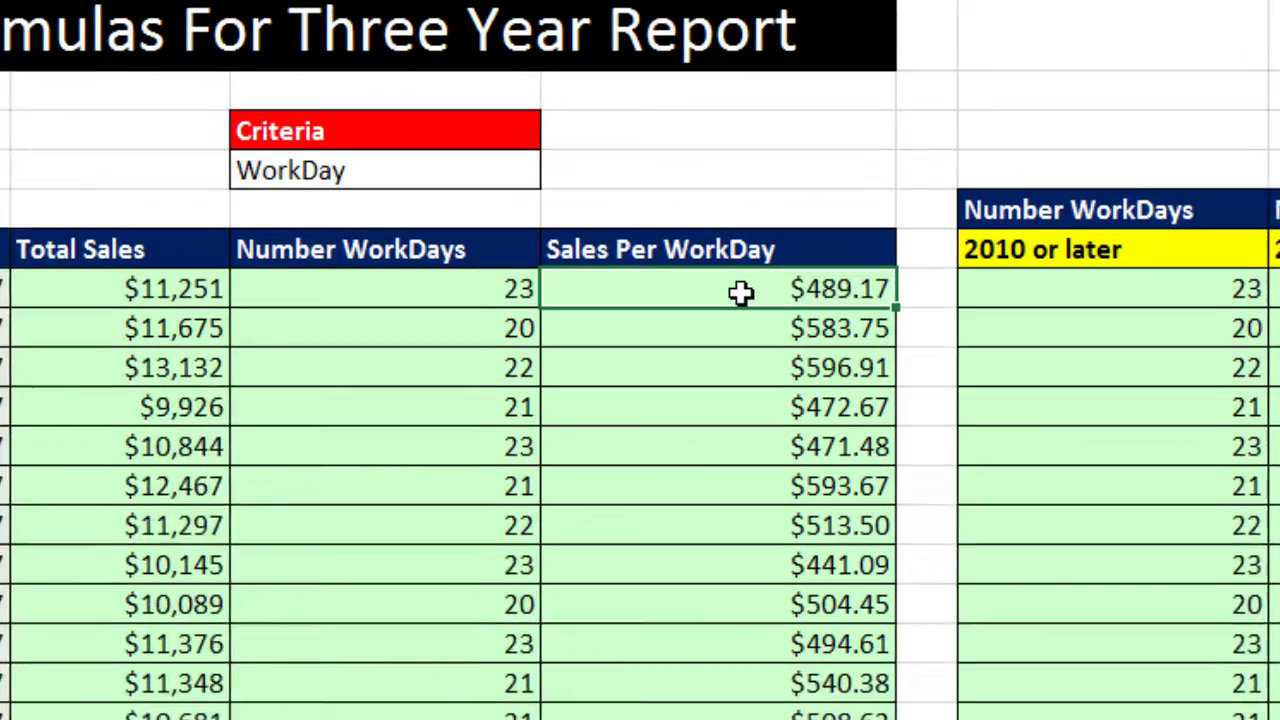
{"action": "key", "text": "F2"}
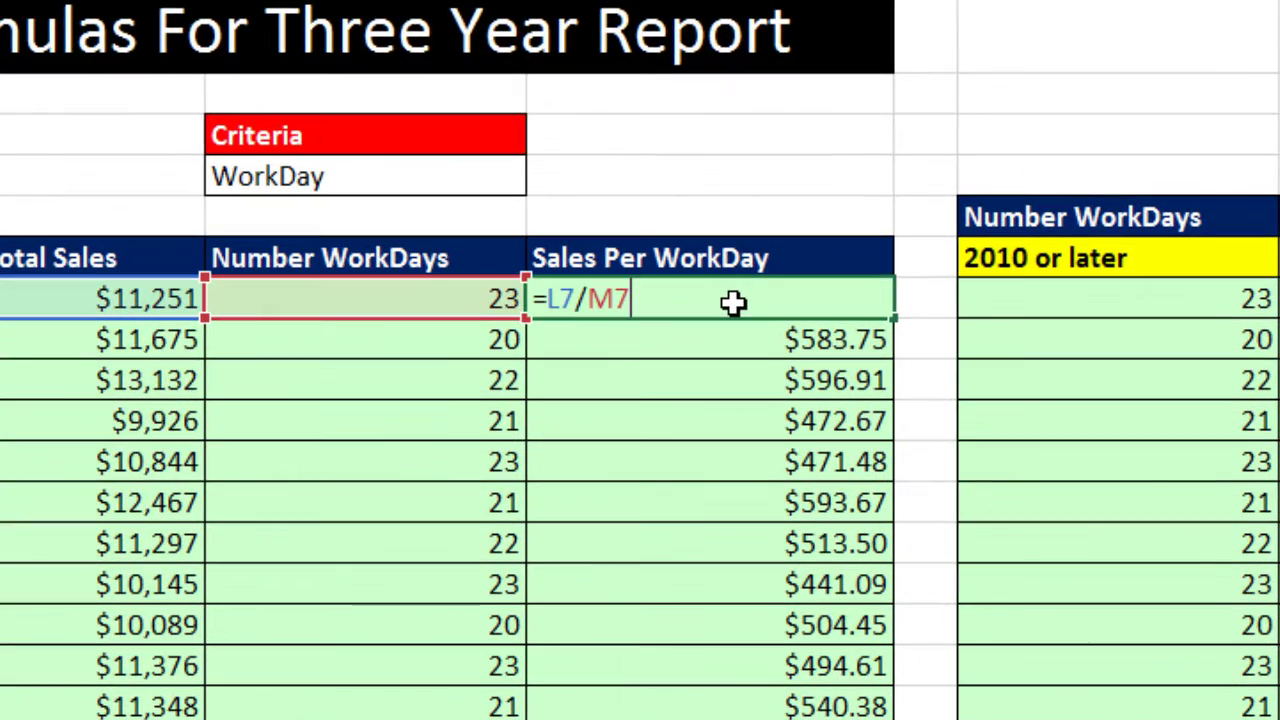
{"action": "key", "text": "Home"}
{"action": "key", "text": "Right"}
{"action": "type", "text": "if"}
{"action": "key", "text": "Tab"}
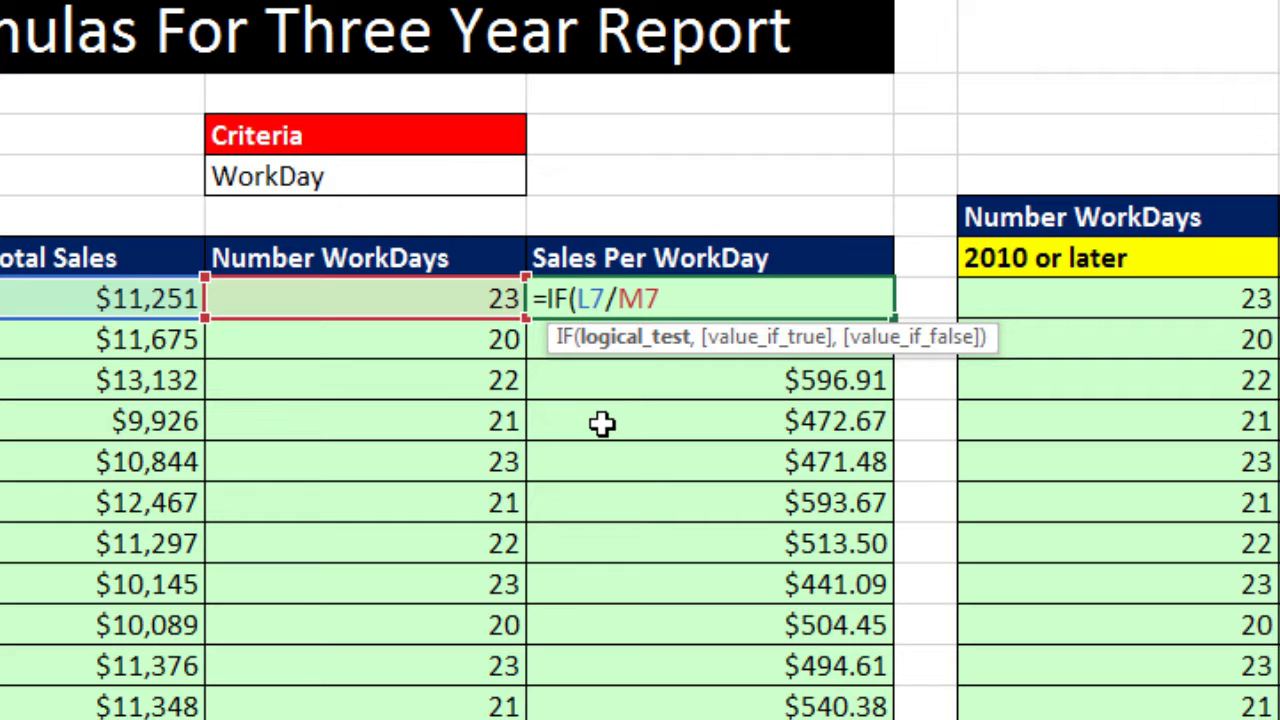
{"action": "type", "text": ","}
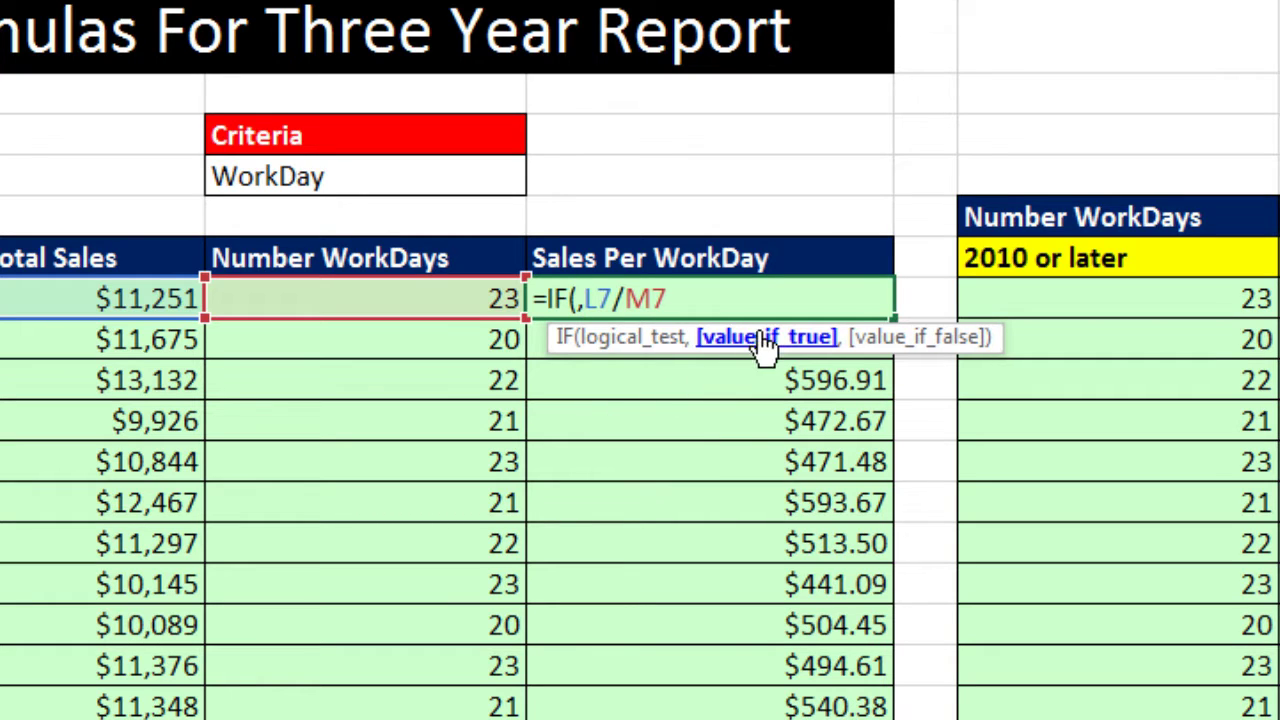
{"action": "left_click", "coordinate": [652, 342]}
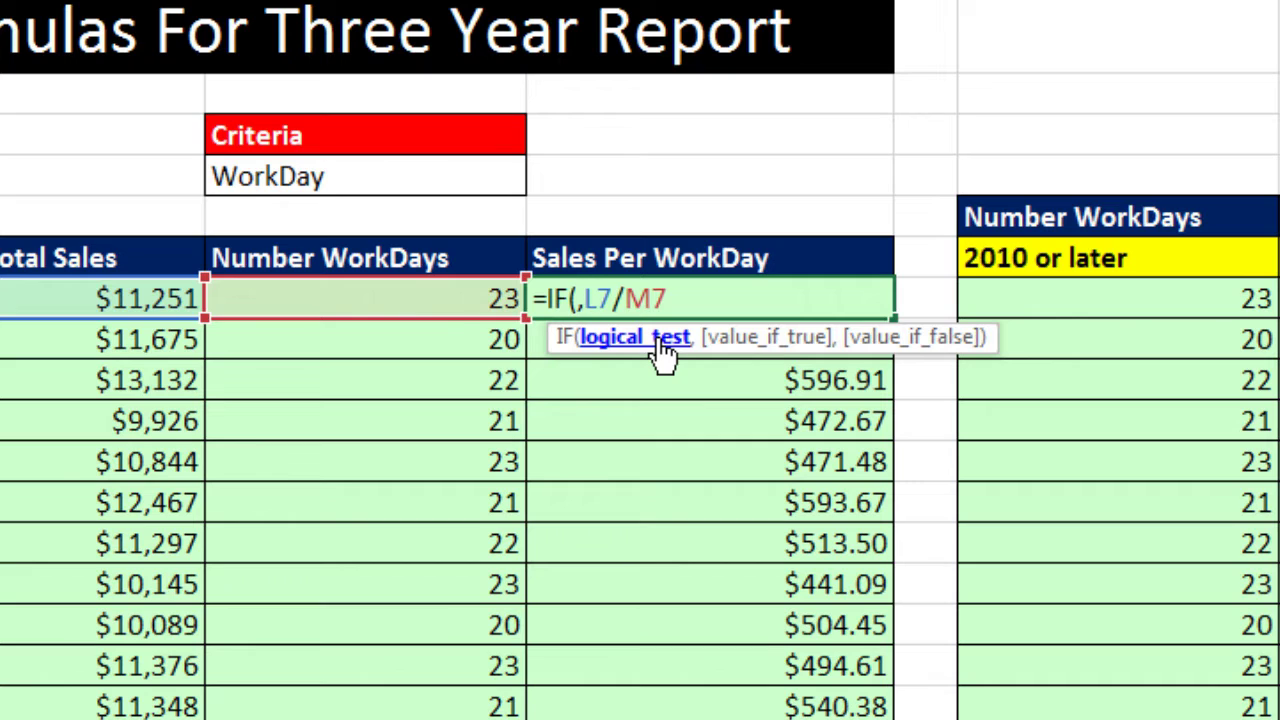
{"action": "left_click", "coordinate": [460, 305]}
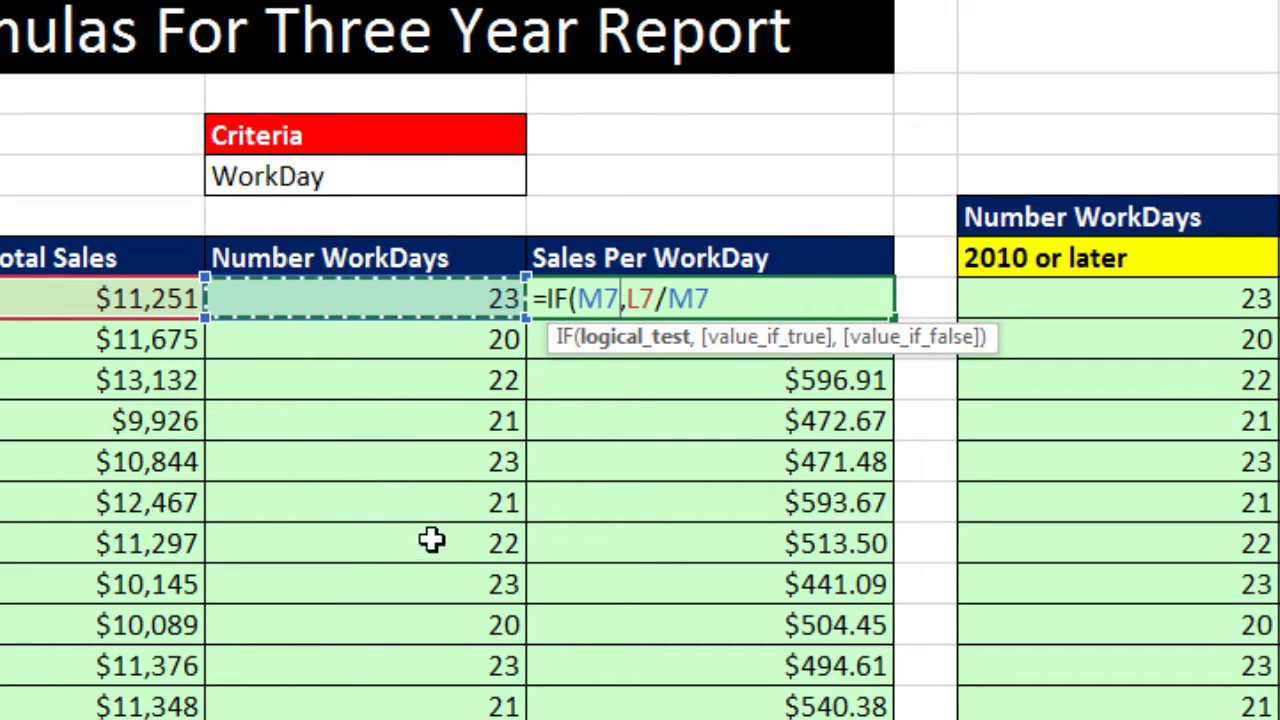
Complete the N7 formula as =IF(M7,L7/M7,0), keeping the division as the true value and returning 0 otherwise.
{"action": "left_click", "coordinate": [742, 297]}
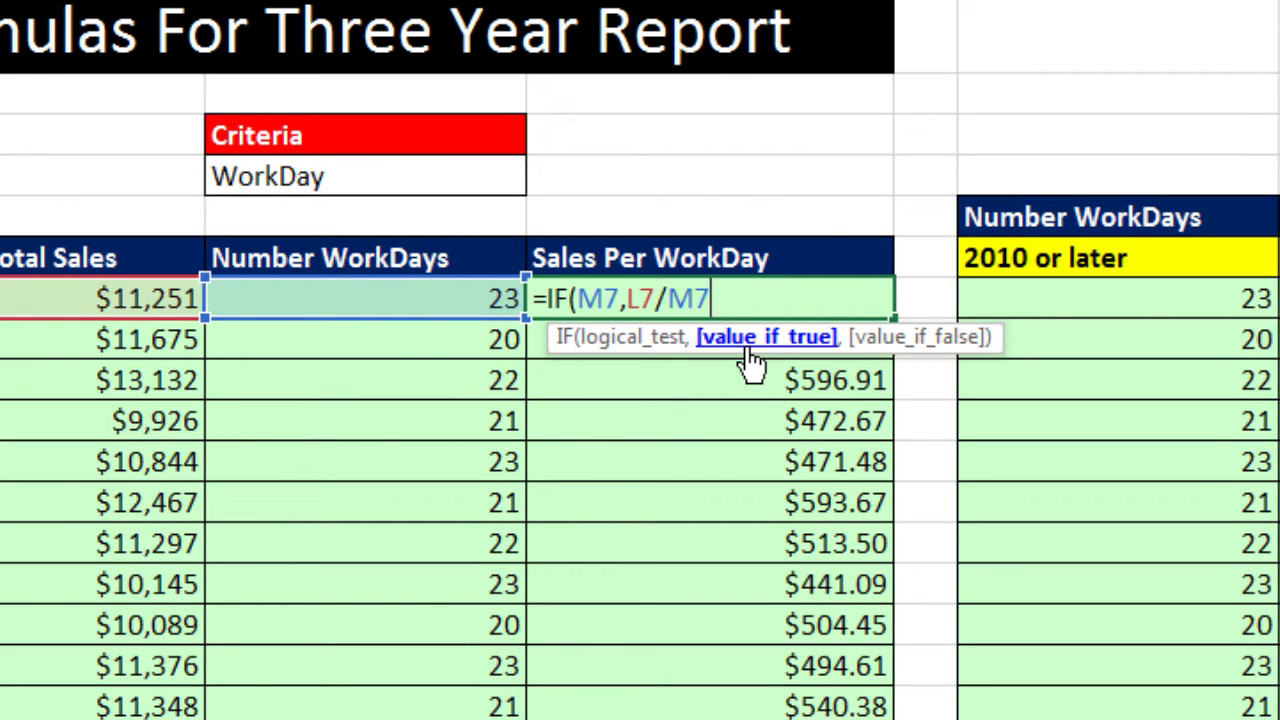
{"action": "type", "text": ",0"}
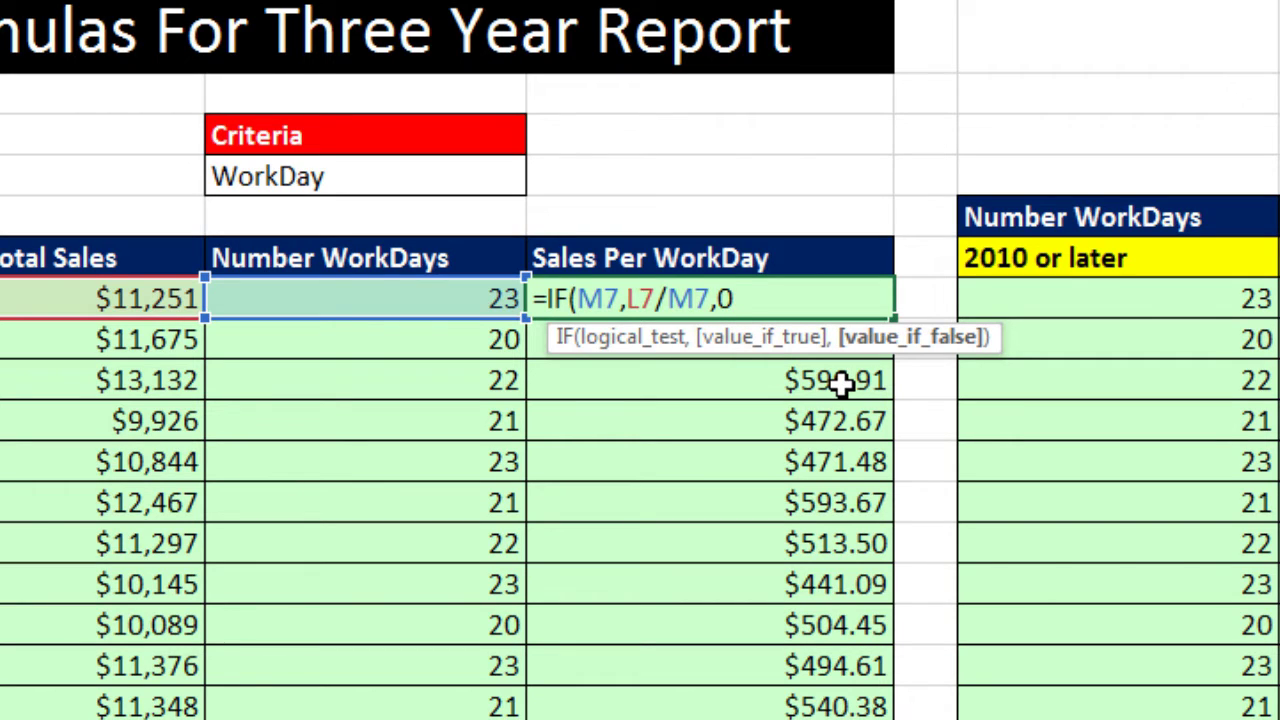
{"action": "type", "text": ")"}
{"action": "key", "text": "ctrl+Return"}
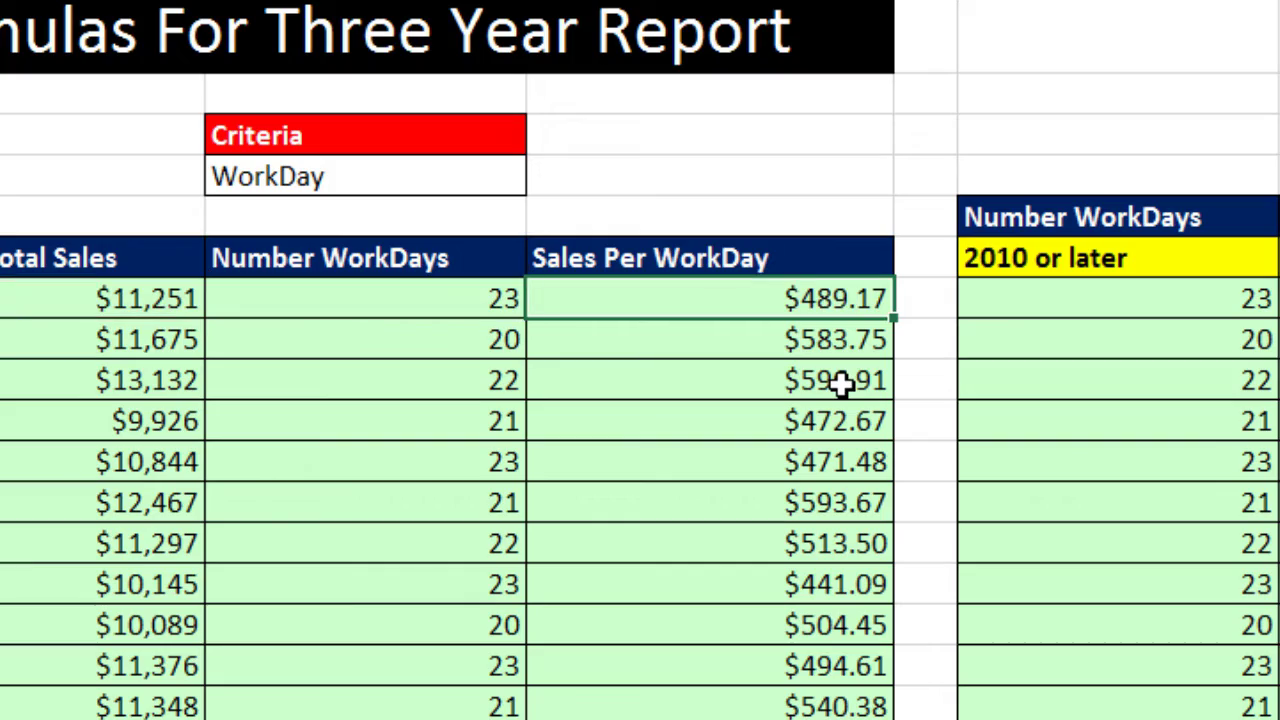
Fill the IF formula from N7 down the Sales Per WorkDay column through N46 without formatting.
{"action": "double_click", "coordinate": [893, 318]}
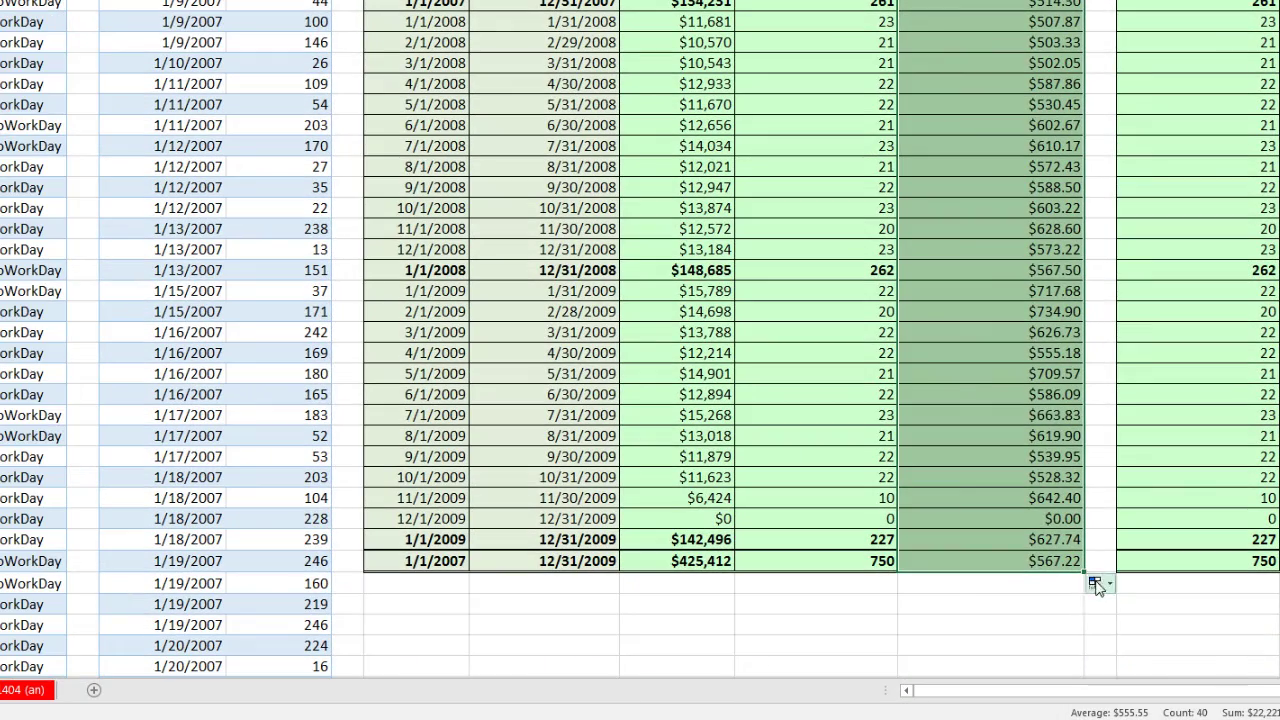
{"action": "left_click", "coordinate": [1095, 582]}
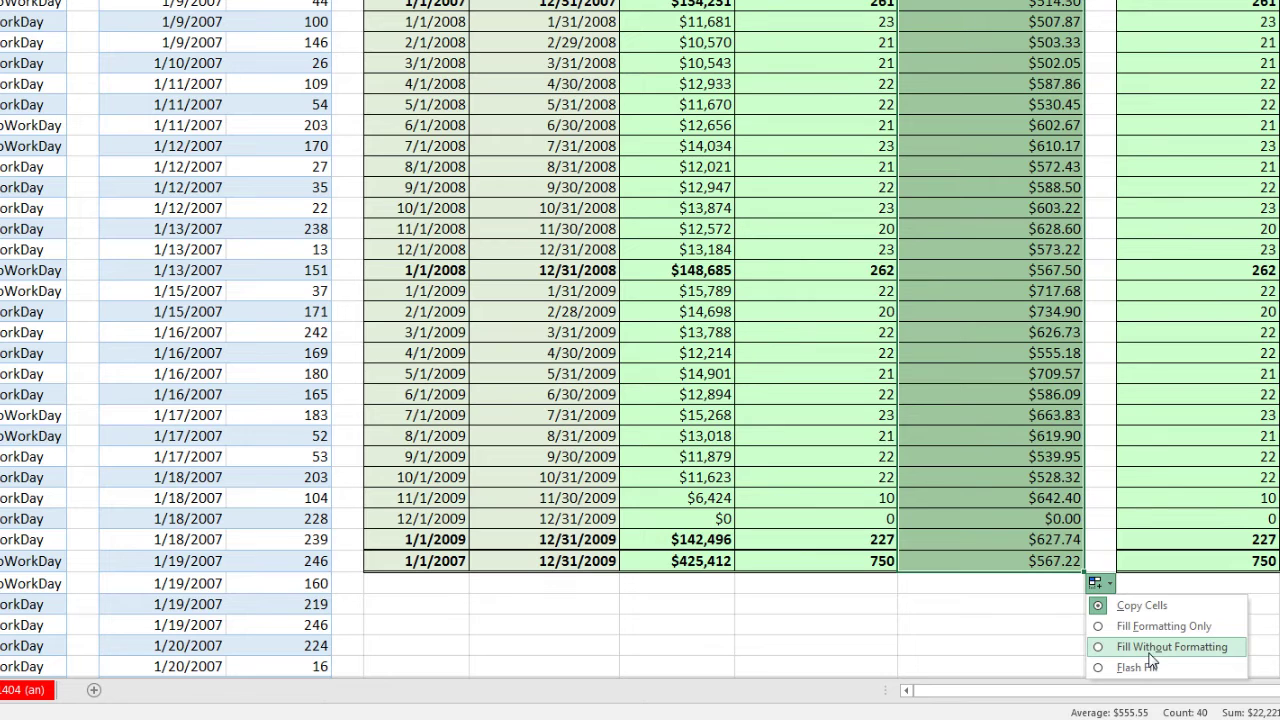
{"action": "left_click", "coordinate": [1150, 652]}
{"action": "scroll", "coordinate": [1152, 600], "scroll_direction": "down", "scroll_amount": 7}
{"action": "left_click", "coordinate": [1057, 461]}
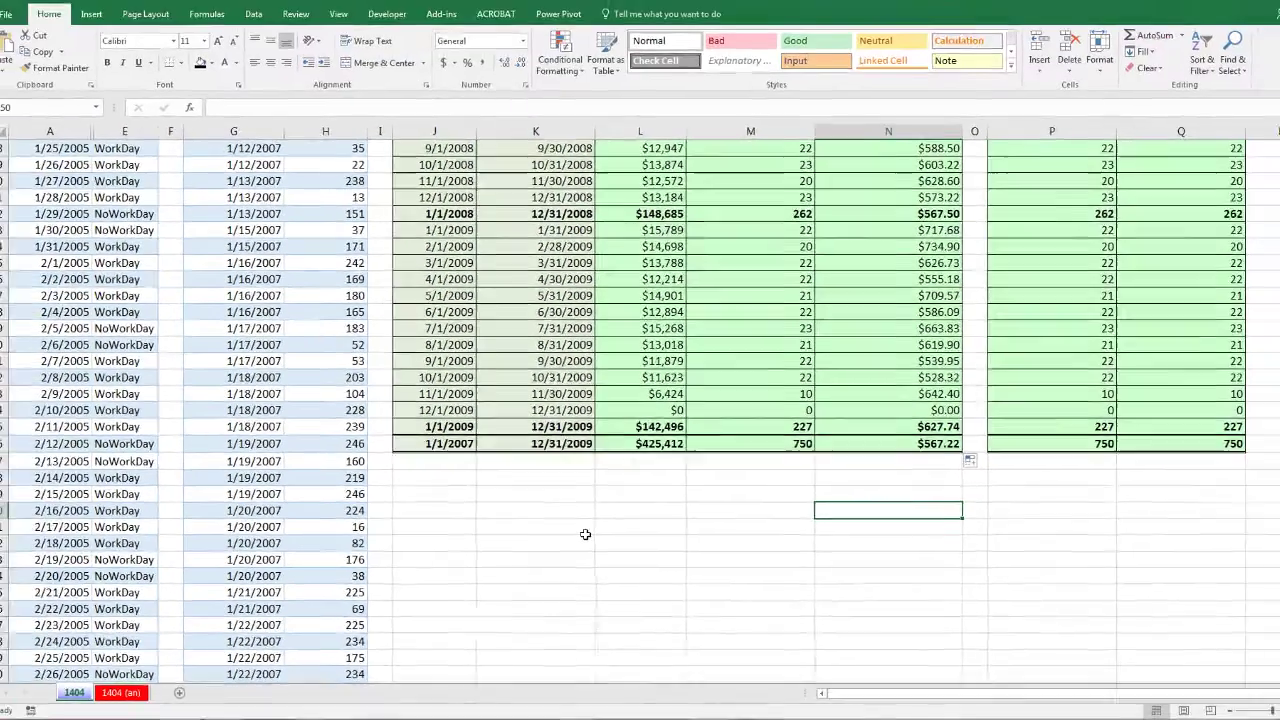
Review the EOMONTH upper-date formula in K7 and the =K7+1 lower-date formula in J8.
{"action": "scroll", "coordinate": [613, 640], "scroll_direction": "up", "scroll_amount": 9}
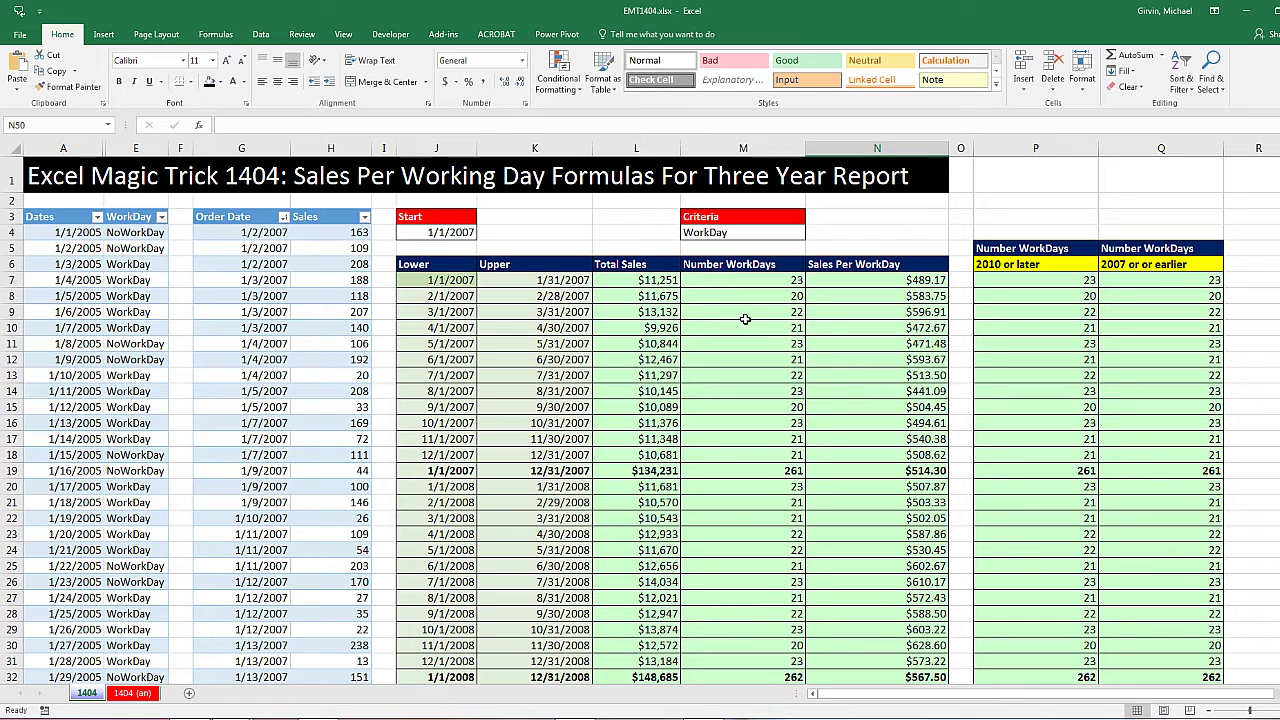
{"action": "left_click", "coordinate": [546, 279]}
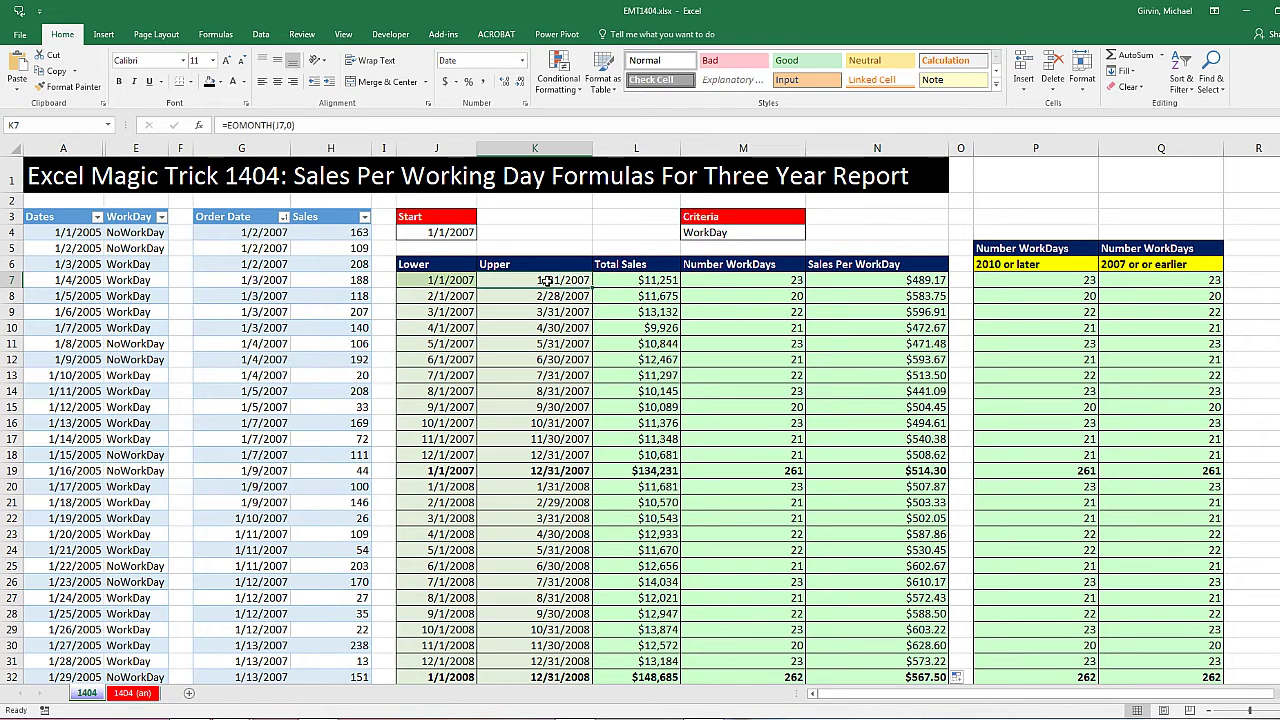
{"action": "double_click", "coordinate": [546, 280]}
{"action": "key", "text": "Return"}
{"action": "key", "text": "Left"}
{"action": "type", "text": "=K7+1"}
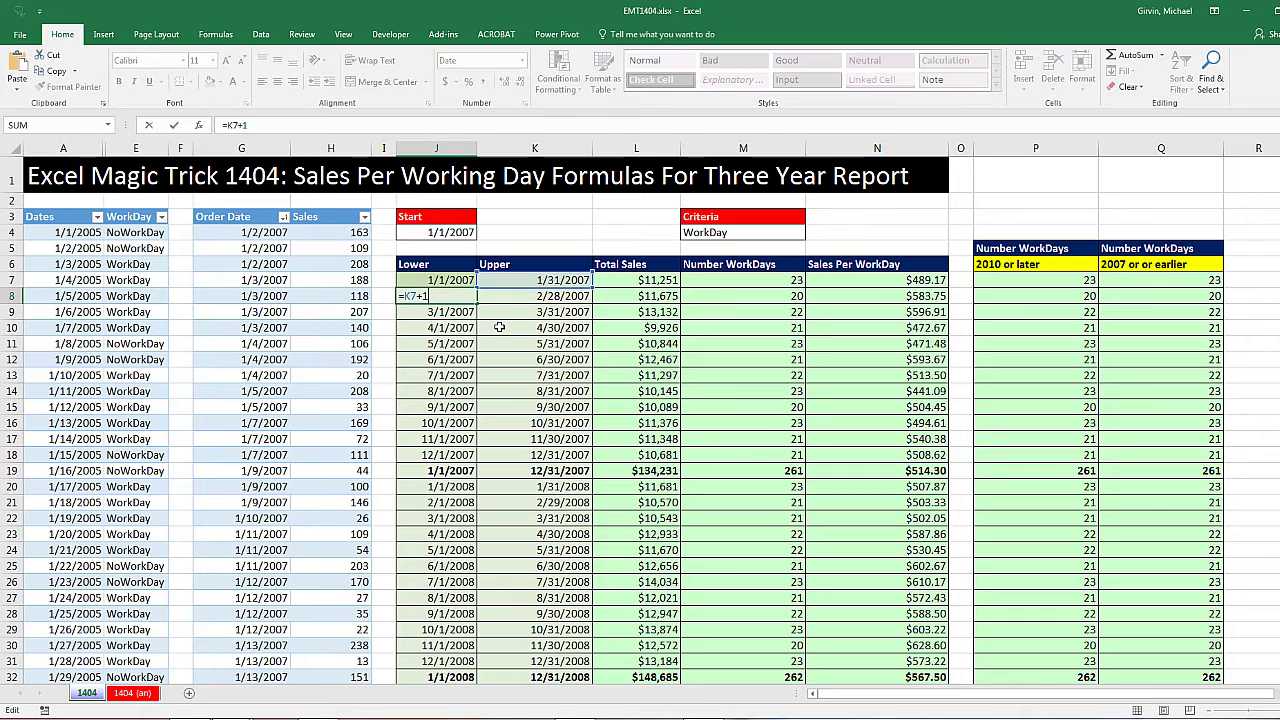
{"action": "key", "text": "ctrl+Return"}
Review the SUMIFS, COUNTIFS and IF formulas in L7, M7 and N7 of the report's first row.
{"action": "double_click", "coordinate": [651, 281]}
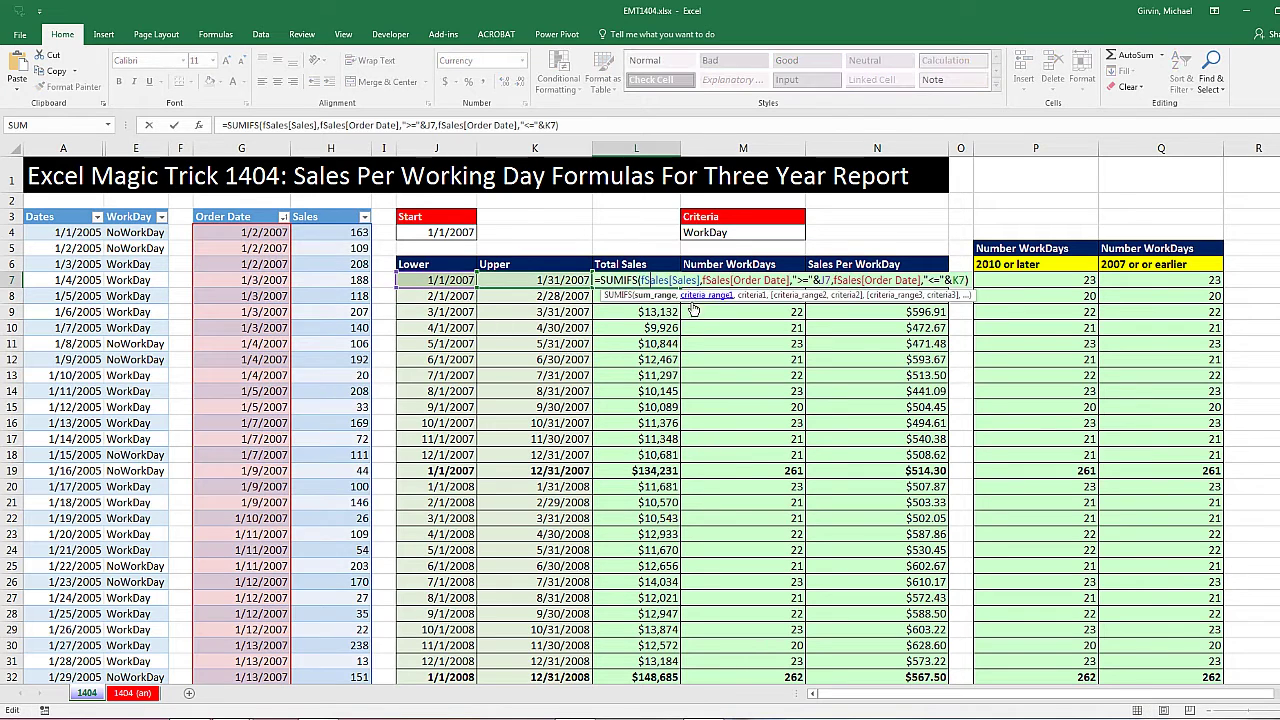
{"action": "key", "text": "Escape"}
{"action": "double_click", "coordinate": [744, 283]}
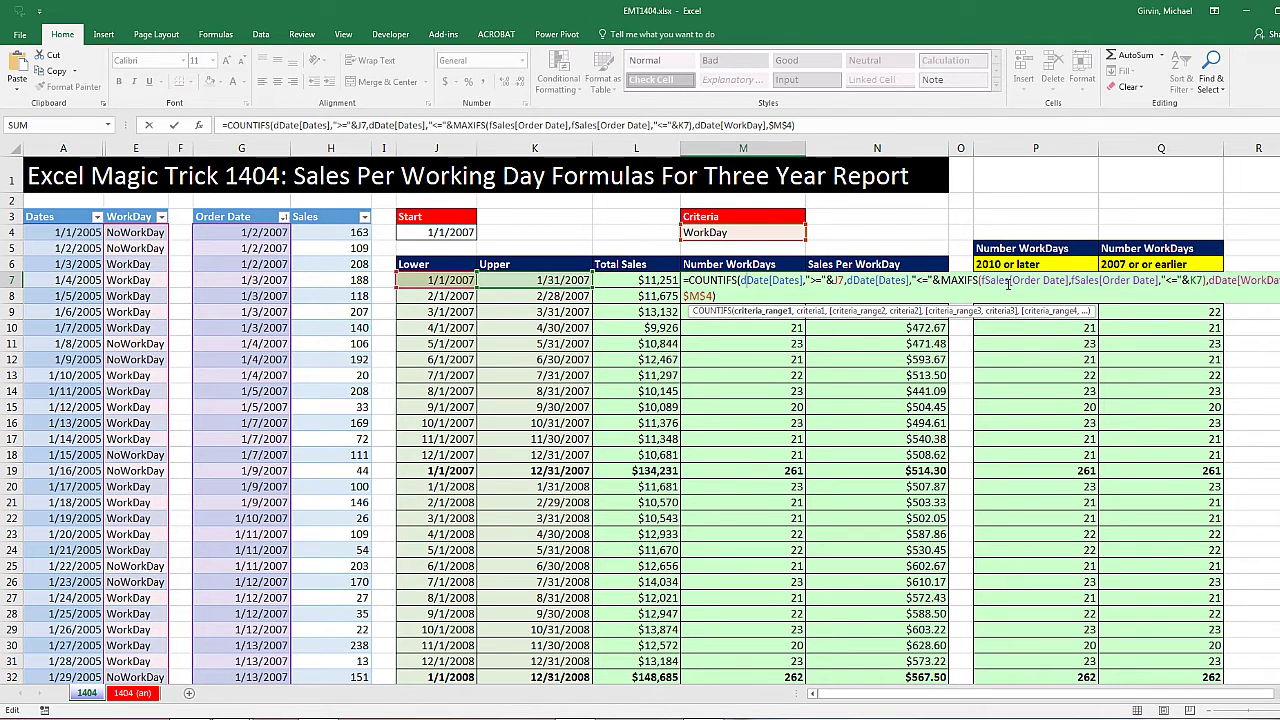
{"action": "key", "text": "Escape"}
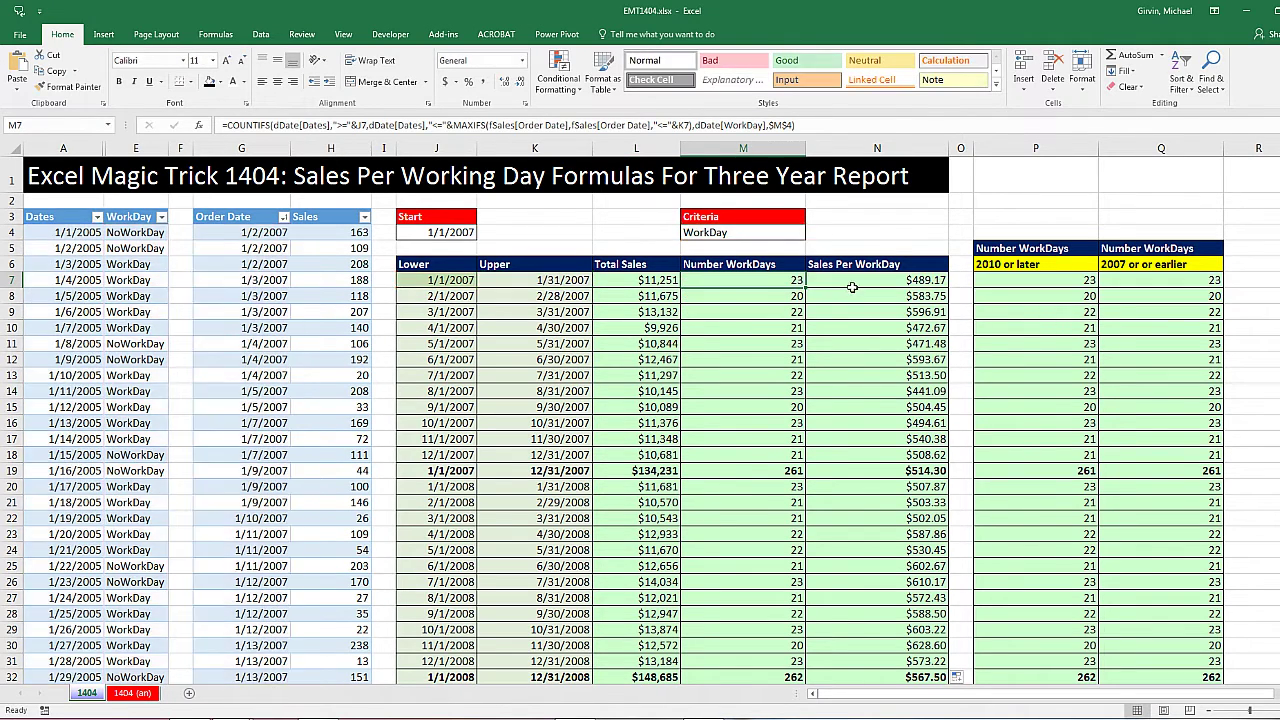
{"action": "double_click", "coordinate": [850, 282]}
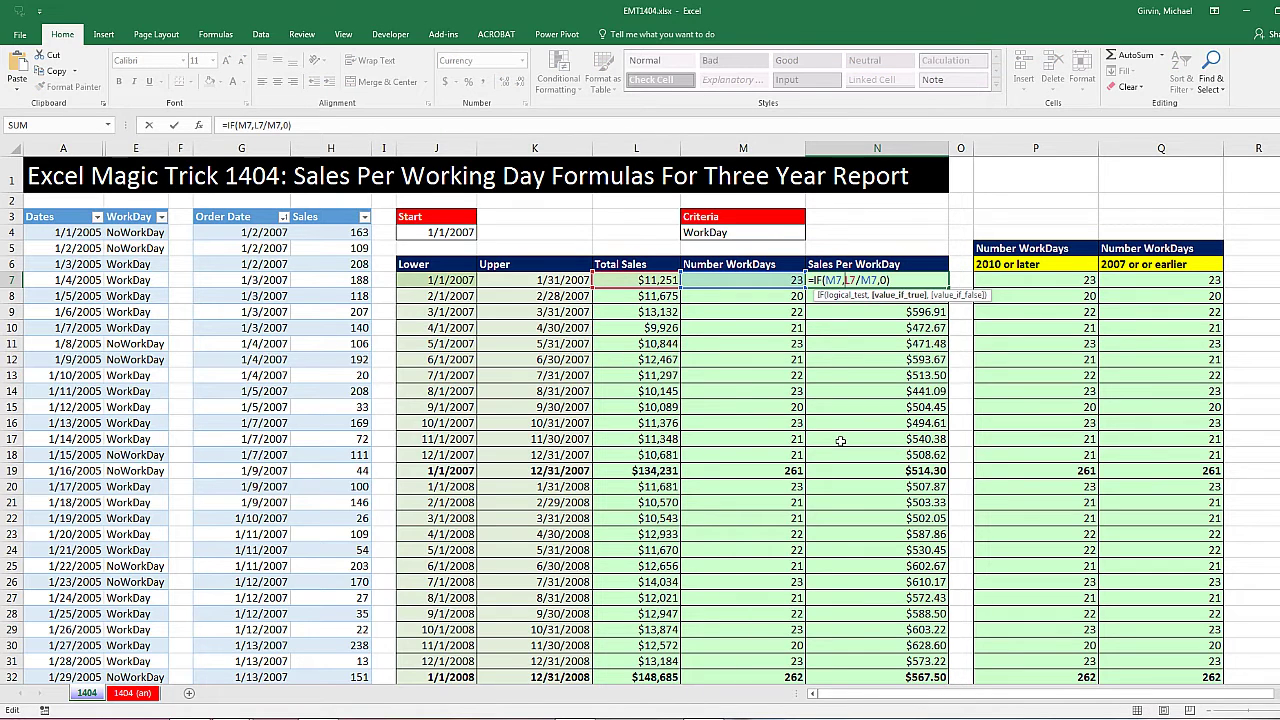